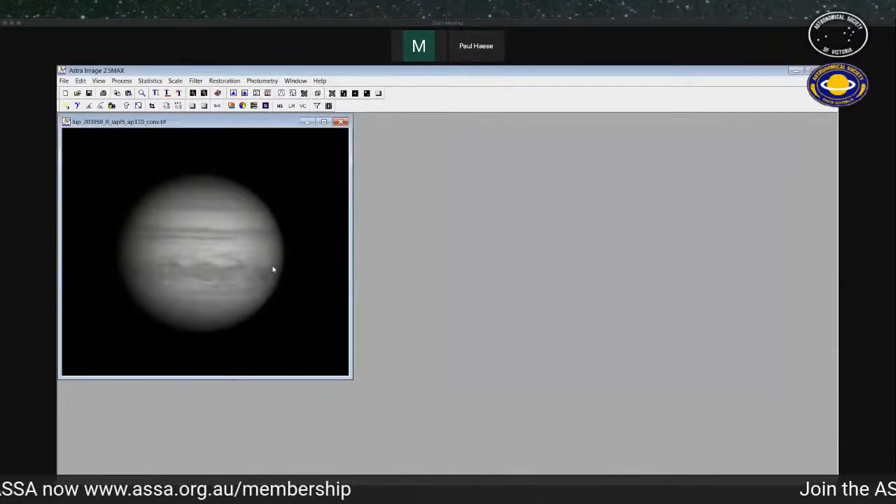
- Convert the red-channel Jupiter image to greyscale and move the resulting image window clear of the original
left_click(122, 80)
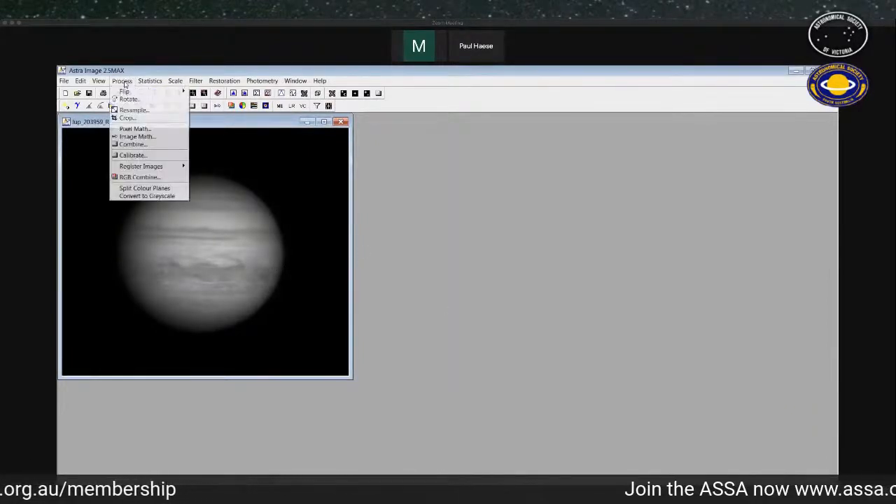
left_click(154, 197)
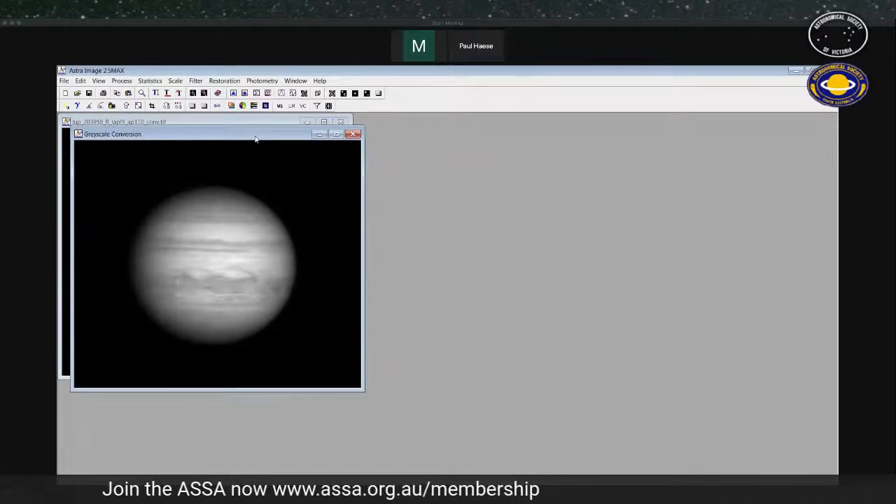
left_click_drag(256, 139, 372, 137)
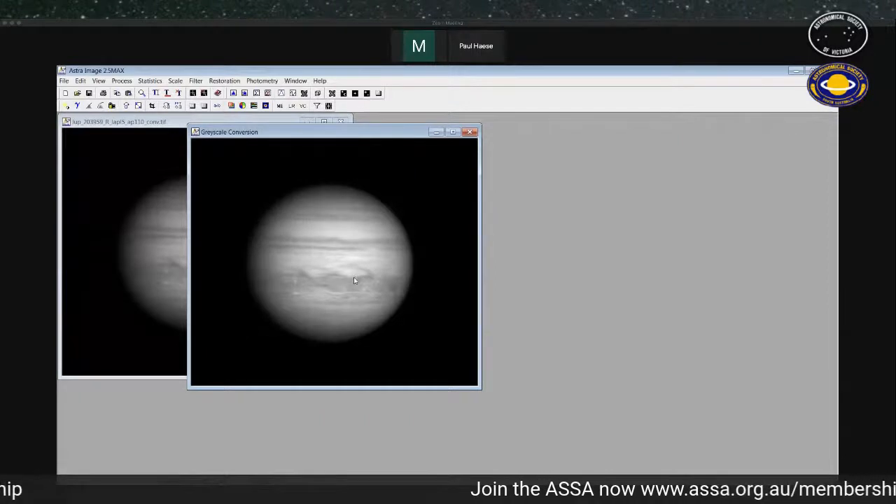
left_click(279, 105)
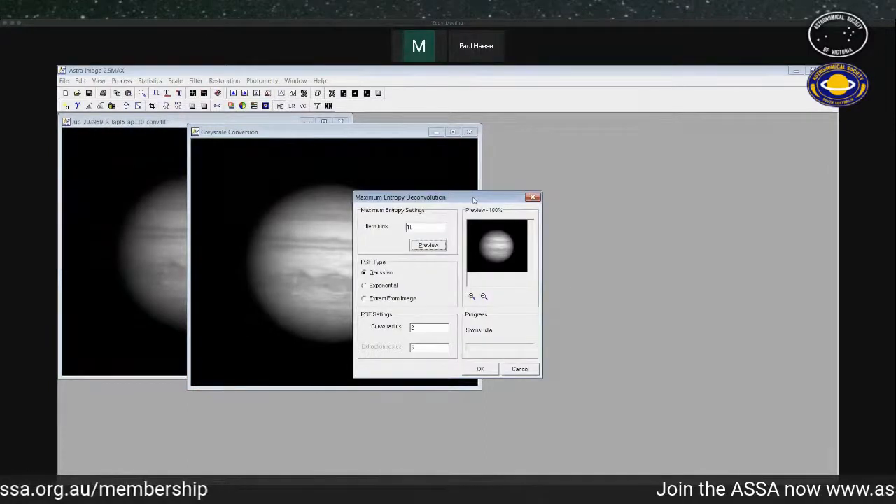
left_click_drag(473, 201, 663, 139)
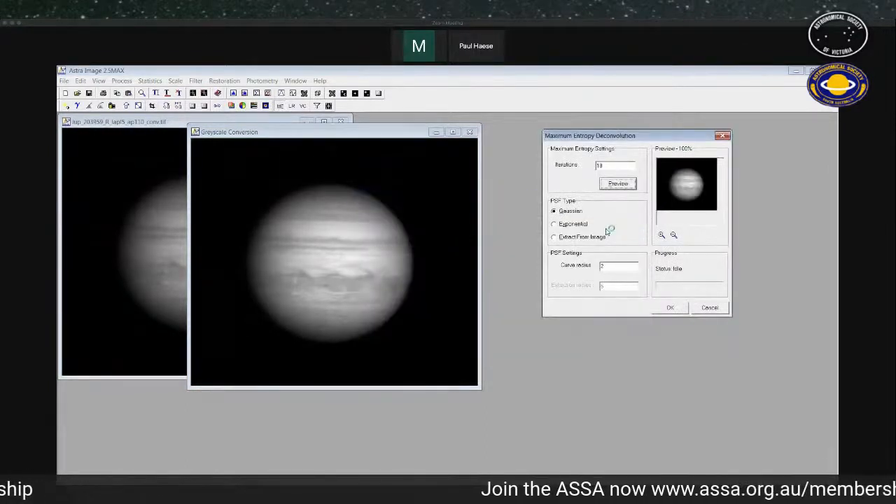
left_click(710, 309)
- Apply Lucy-Richardson deconvolution to the greyscale image with 3 iterations and a curve radius of 1.6, placing the result beside it
left_click(291, 106)
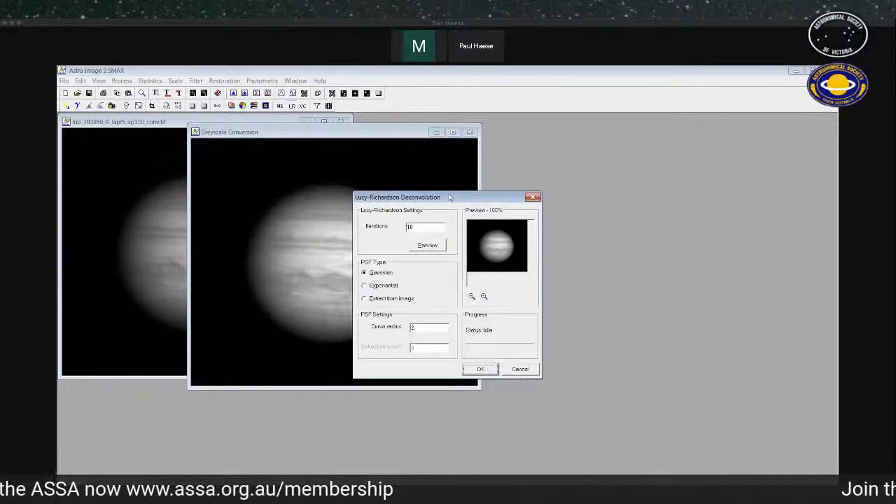
left_click_drag(447, 196, 600, 142)
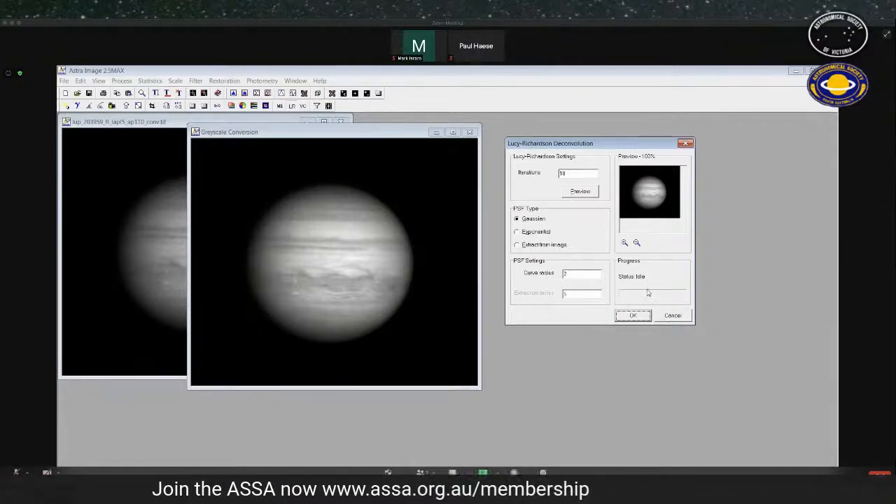
left_click(560, 173)
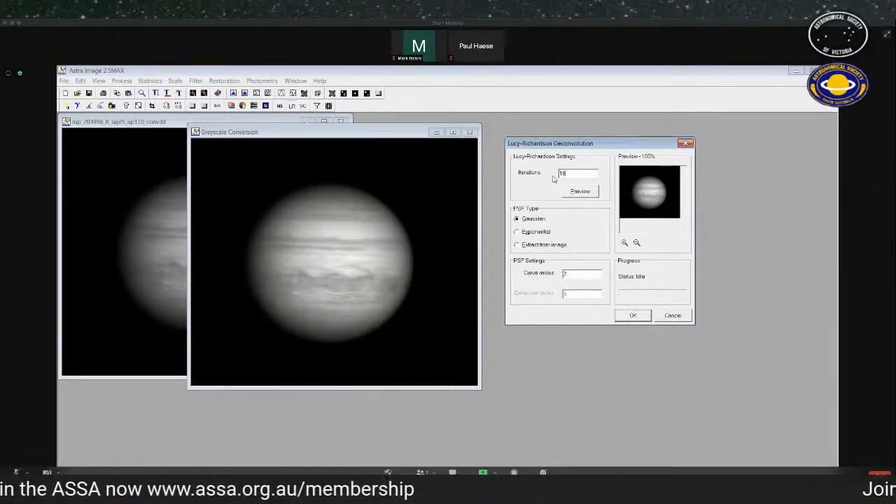
type("3")
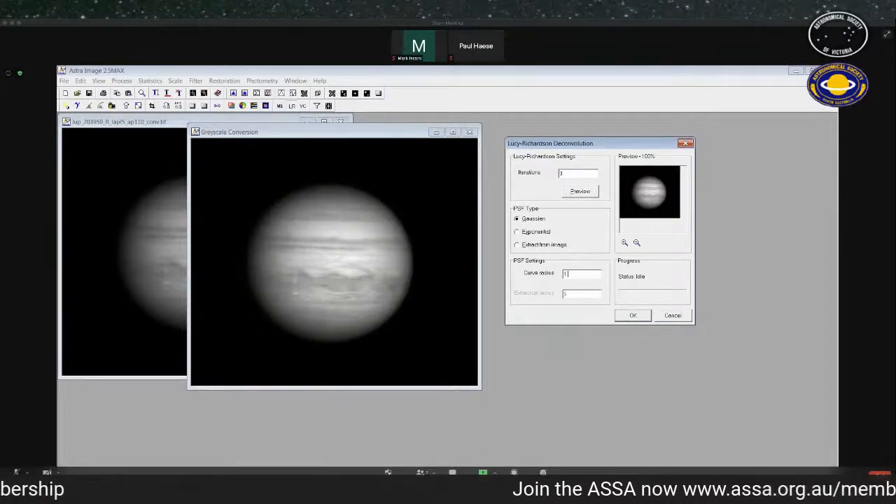
left_click(633, 315)
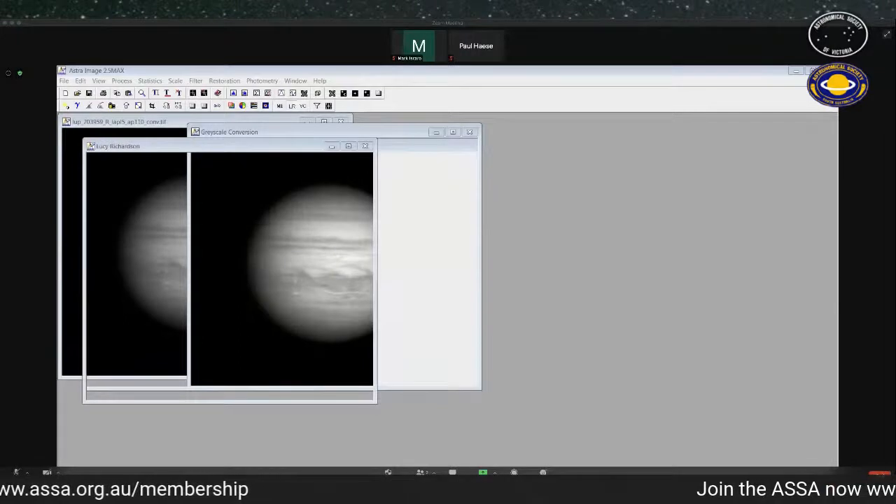
left_click_drag(301, 150, 715, 130)
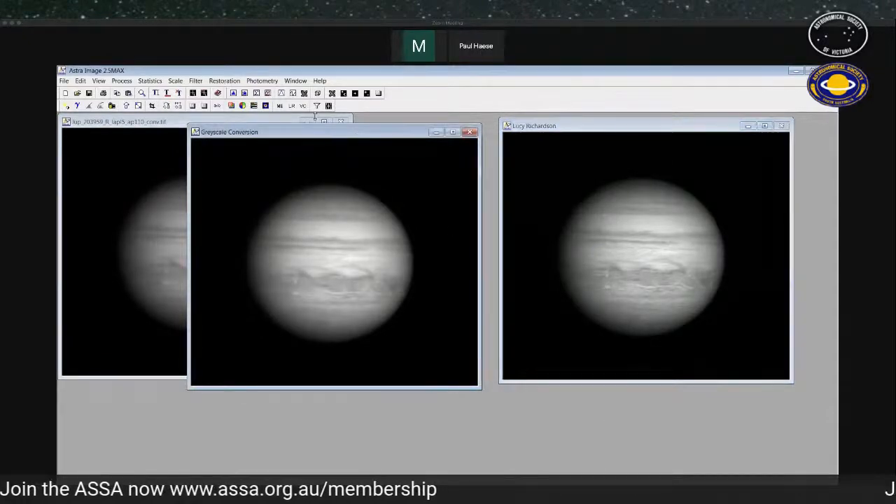
- Try Maximum Entropy deconvolution on the greyscale image with 9 iterations and curve radius 1.6, compare it with the Lucy-Richardson result, and discard it
left_click(279, 106)
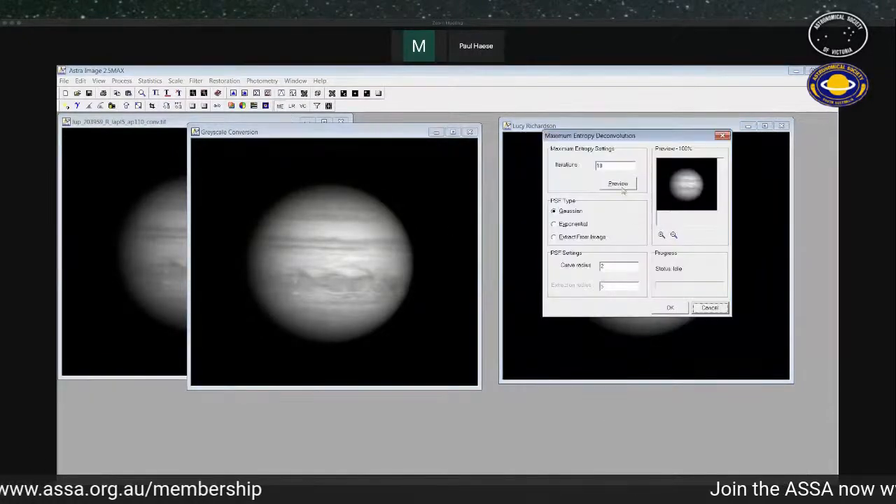
left_click_drag(607, 166, 589, 169)
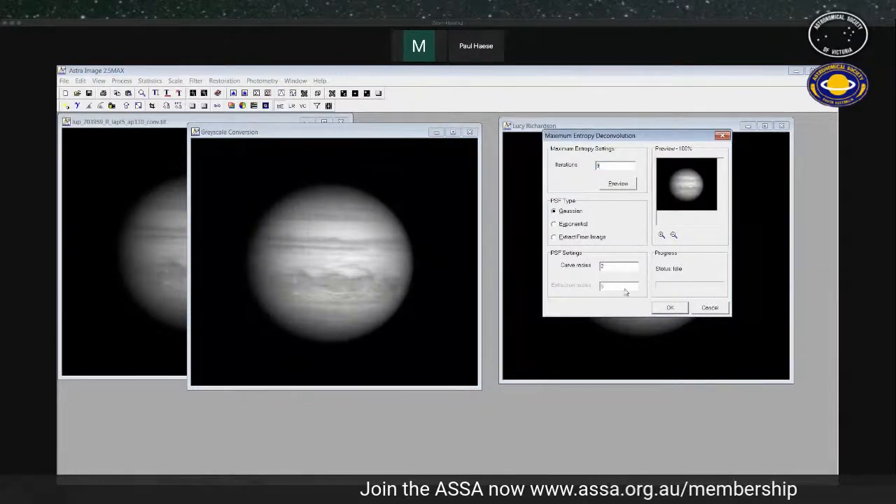
left_click_drag(614, 265, 577, 272)
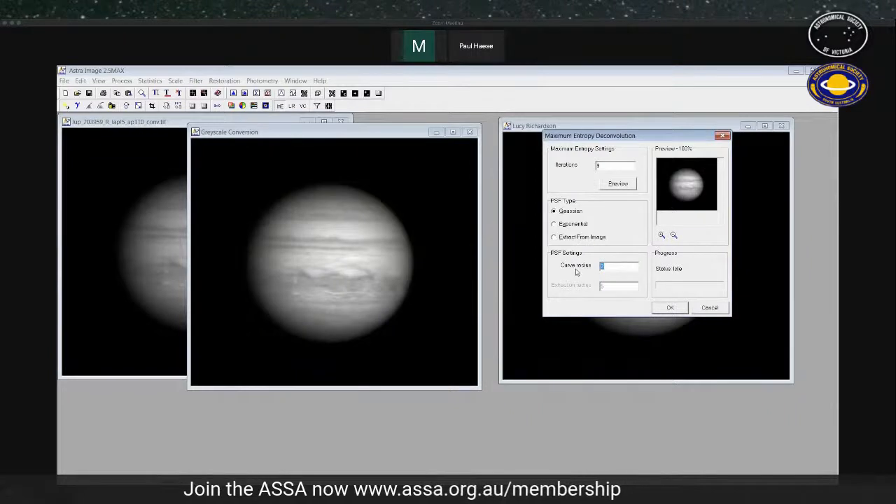
type("1")
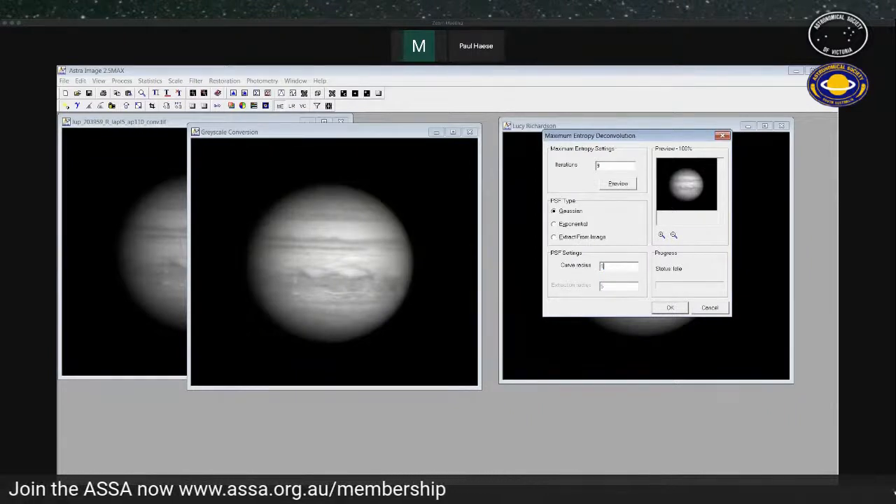
type(".6")
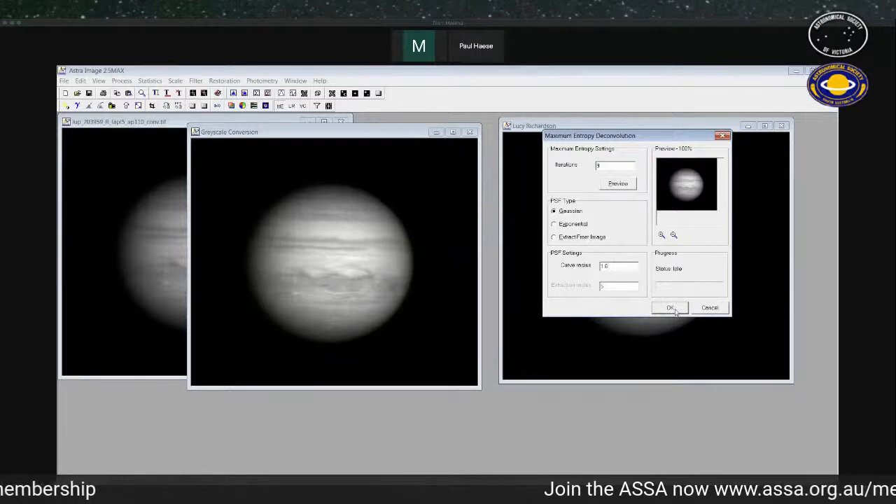
left_click(671, 308)
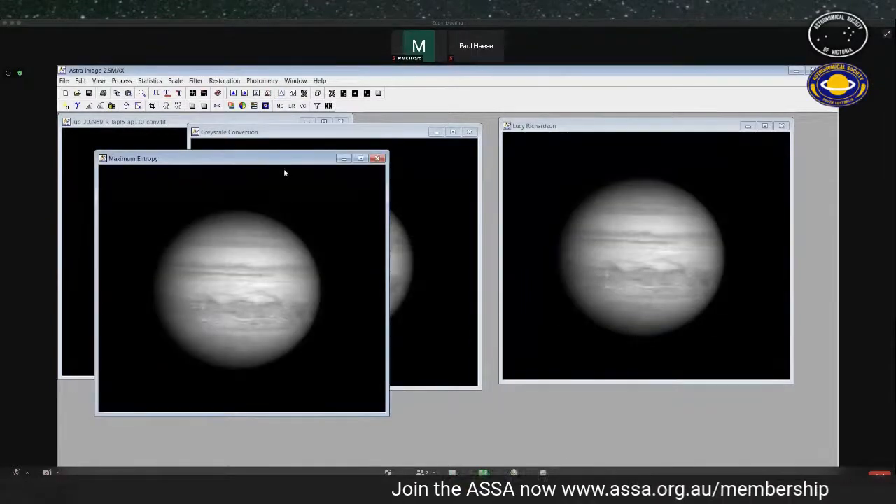
left_click_drag(281, 159, 394, 126)
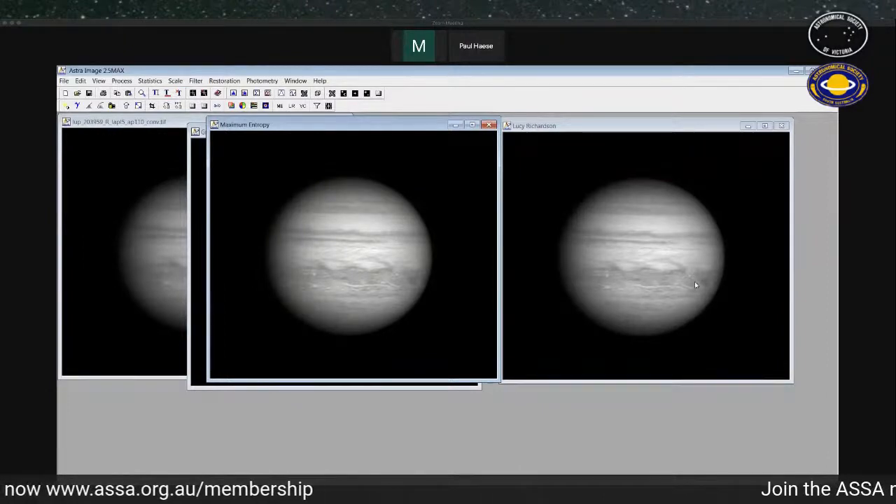
left_click(489, 126)
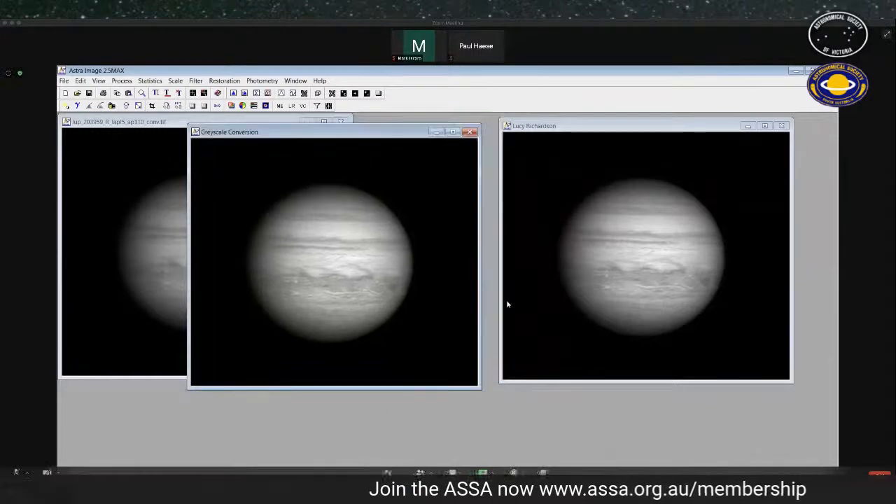
- Close the Greyscale Conversion image and retitle the Lucy-Richardson result as R
left_click(473, 136)
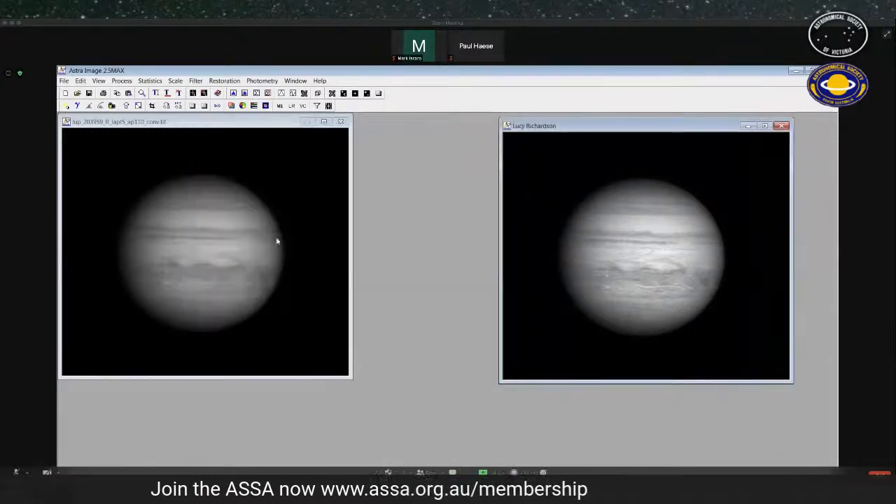
left_click(121, 81)
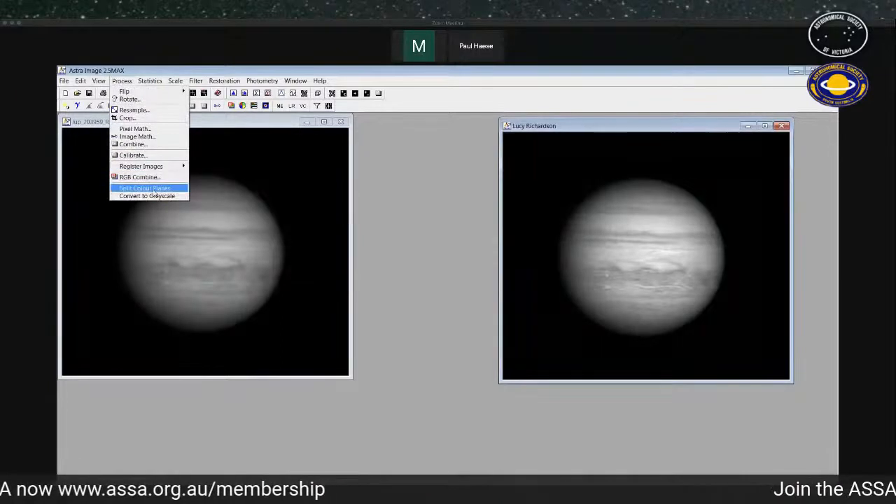
mouse_move(80, 80)
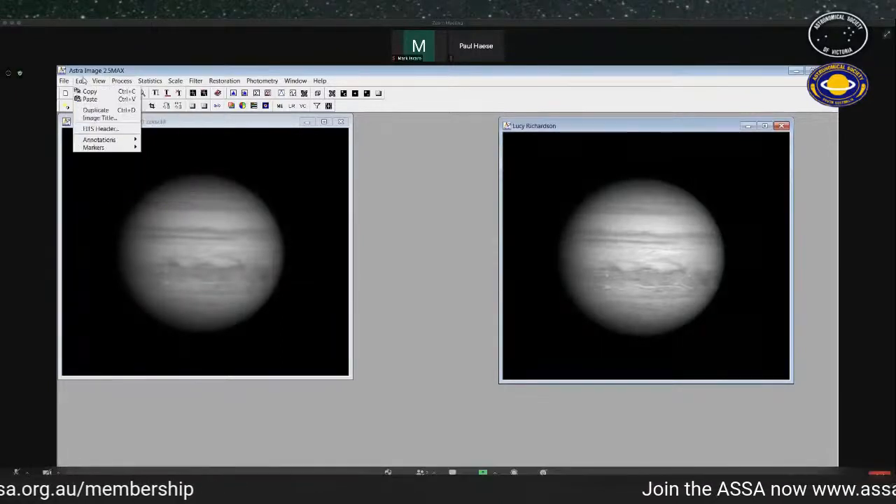
left_click(98, 117)
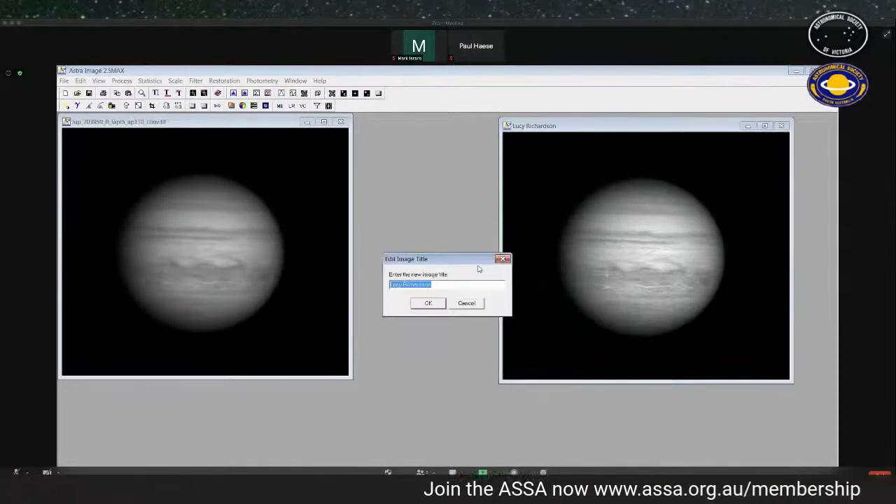
type("LR")
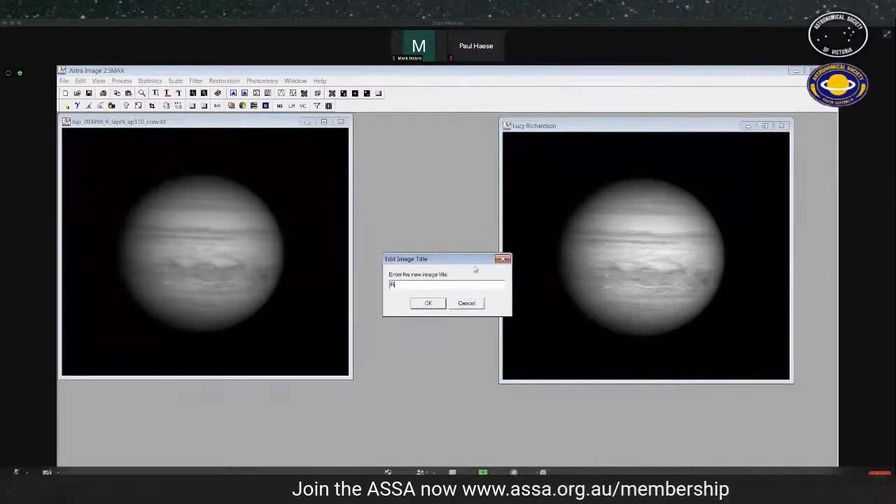
left_click(420, 304)
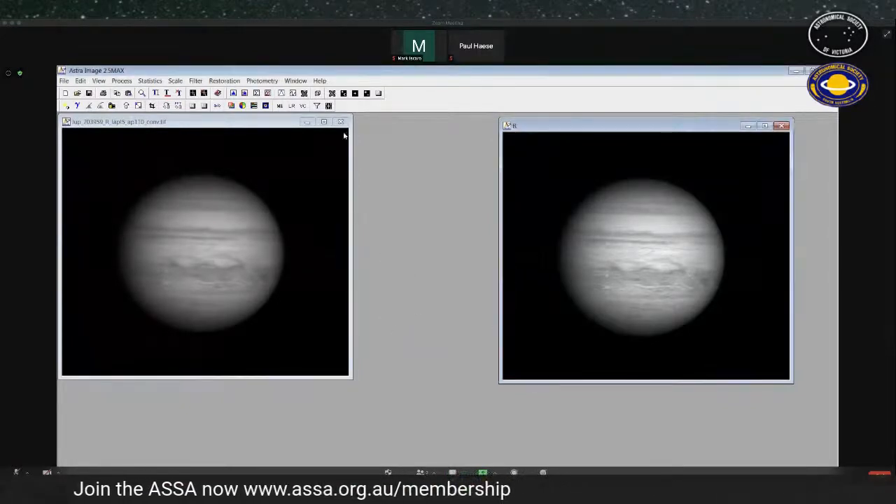
- Open the green-channel image Jup_204051_G_lapl5_ap111_conv.tif and place its window over the red original
left_click(77, 93)
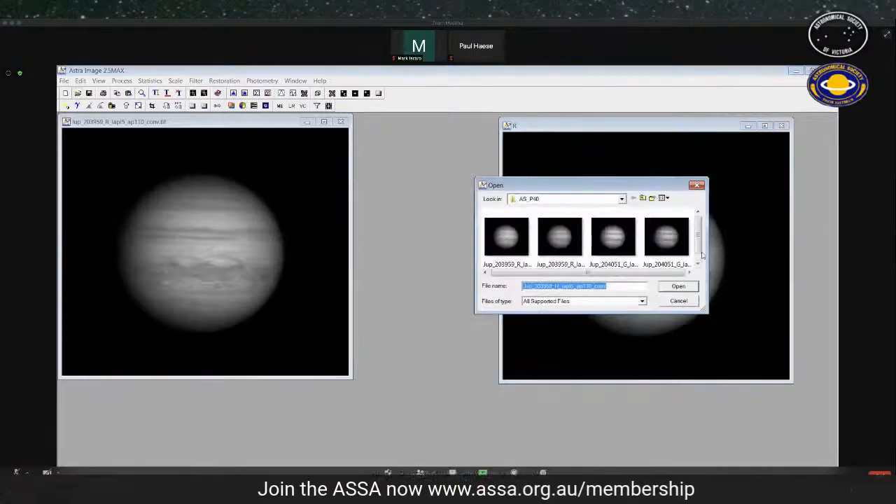
left_click_drag(698, 245, 700, 250)
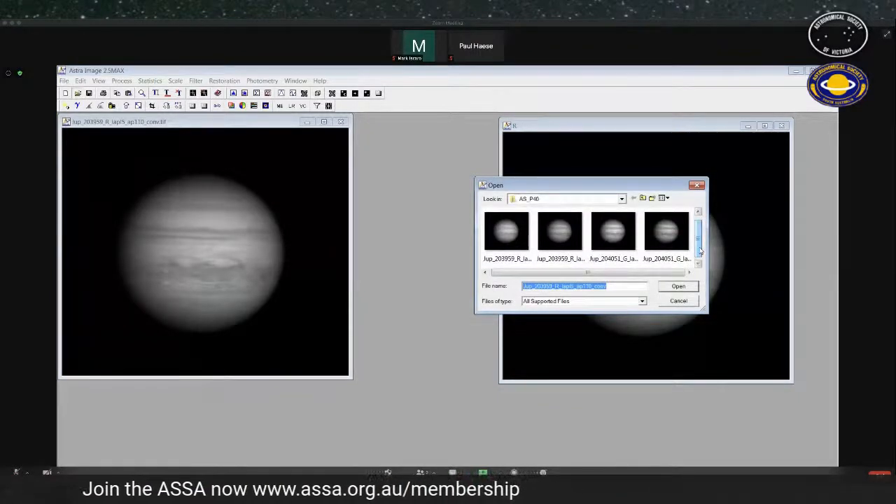
left_click(676, 242)
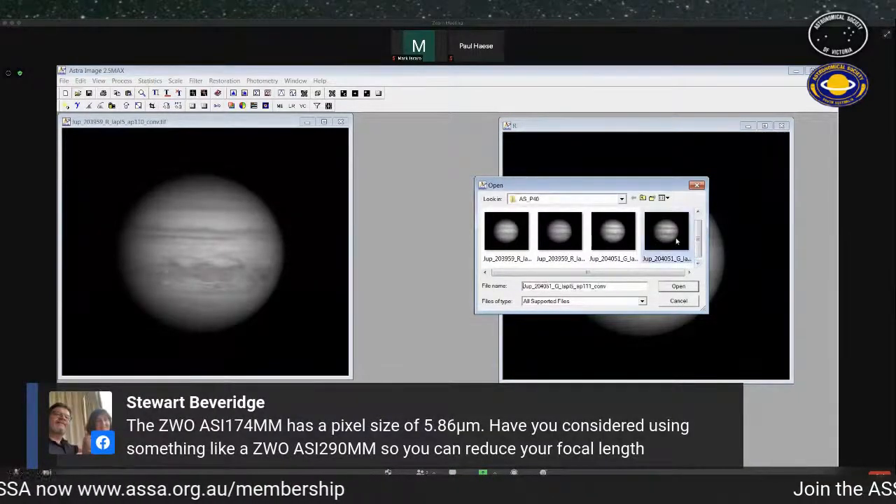
left_click(685, 289)
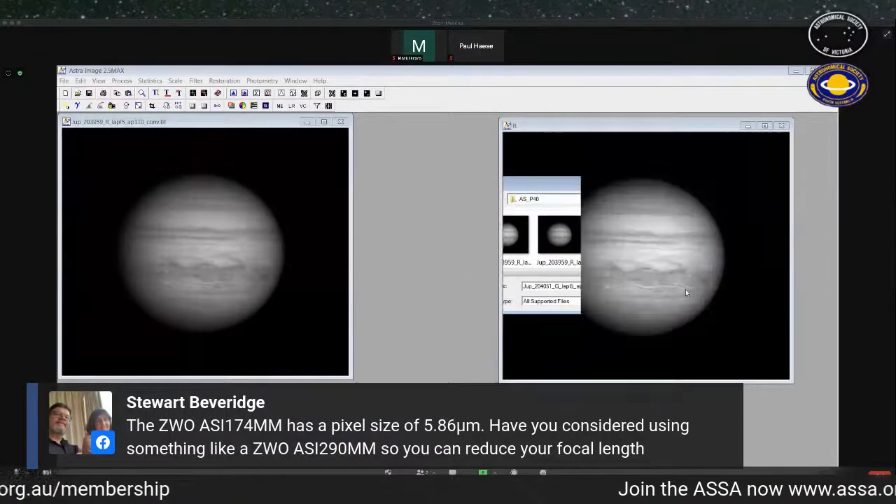
left_click_drag(235, 176, 196, 137)
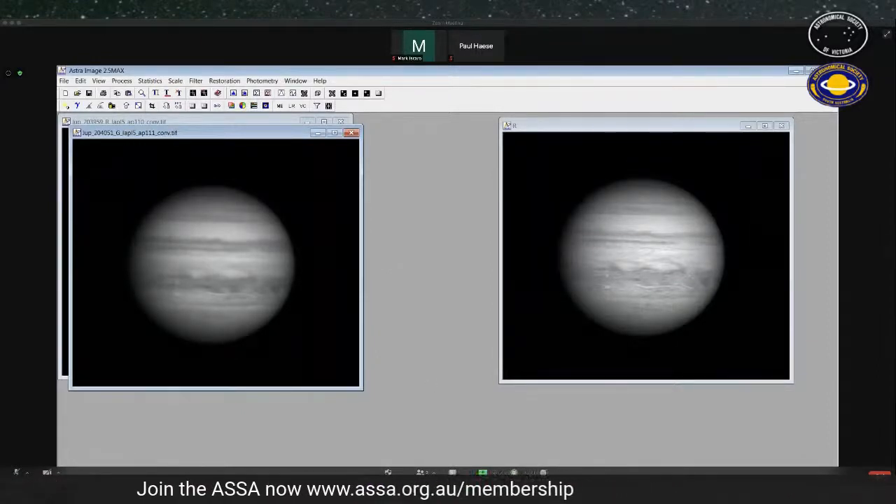
left_click(467, 472)
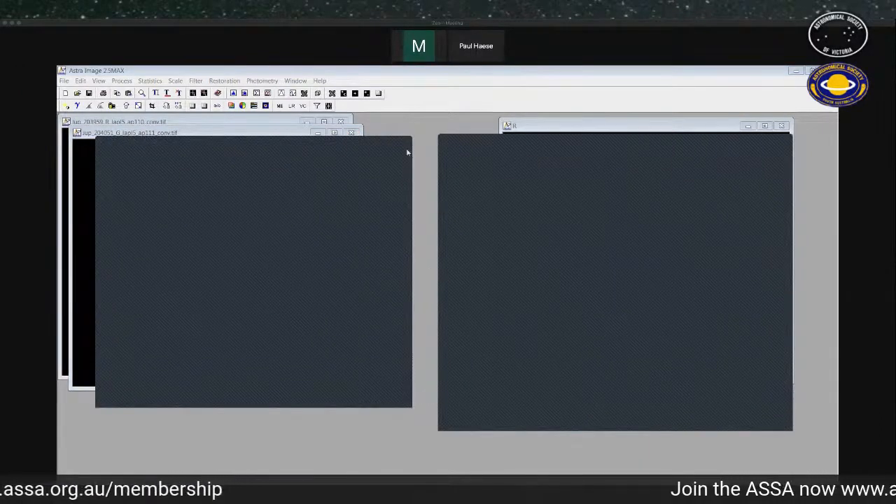
left_click(429, 98)
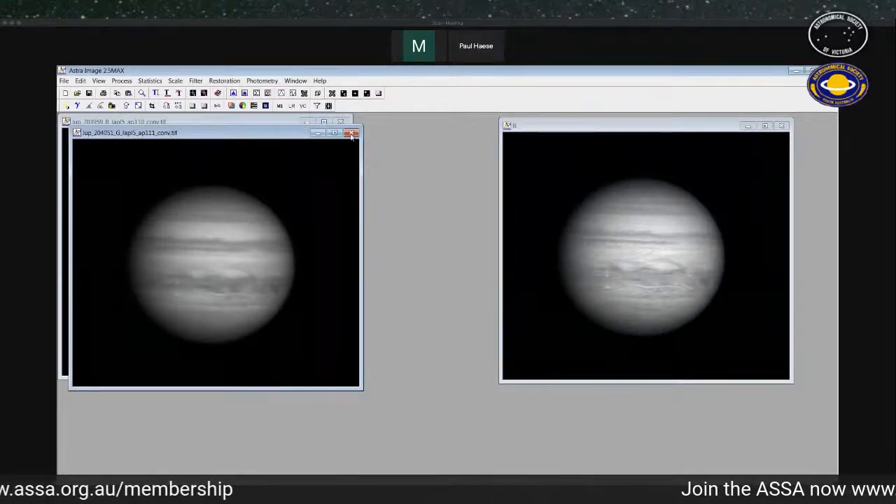
- Convert the green-channel image to greyscale and apply Lucy-Richardson deconvolution with 3 iterations and curve radius 1.6, placing the result beside it
left_click(120, 80)
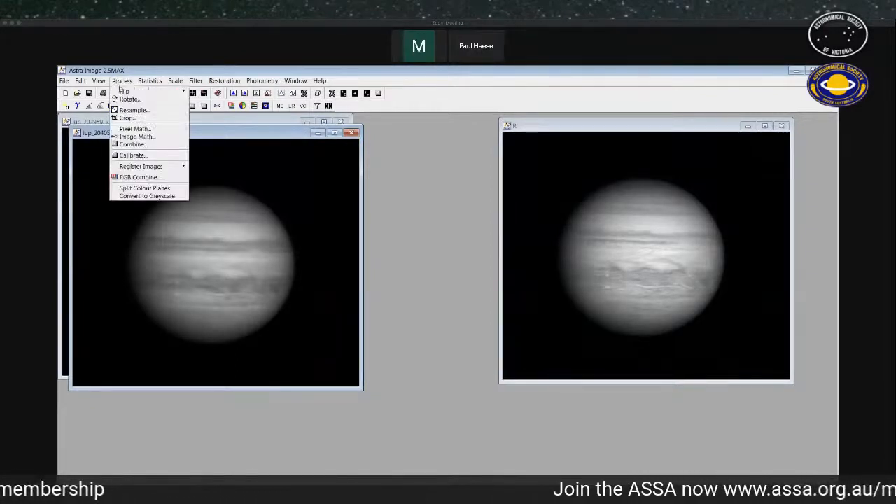
left_click(157, 197)
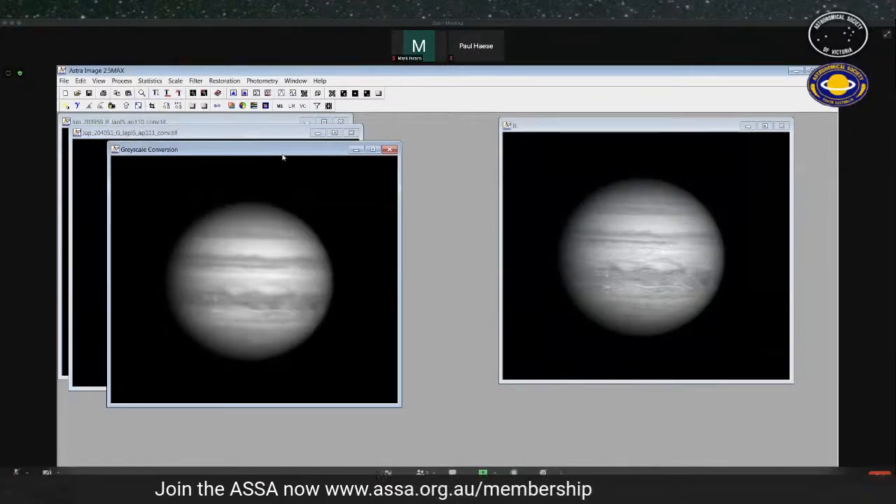
left_click(292, 106)
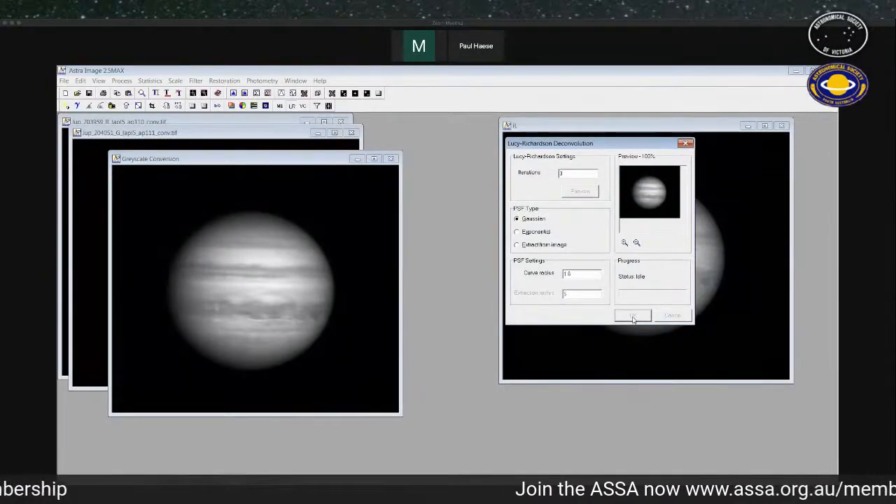
left_click(633, 316)
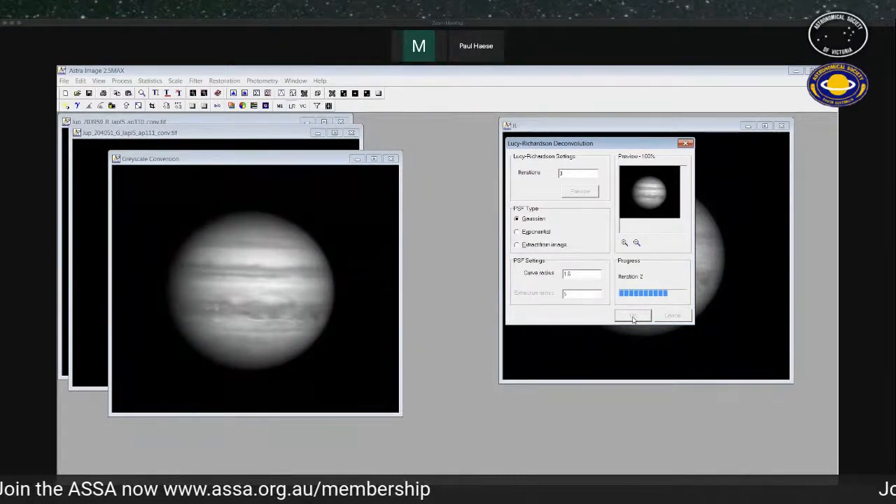
left_click_drag(340, 201, 690, 166)
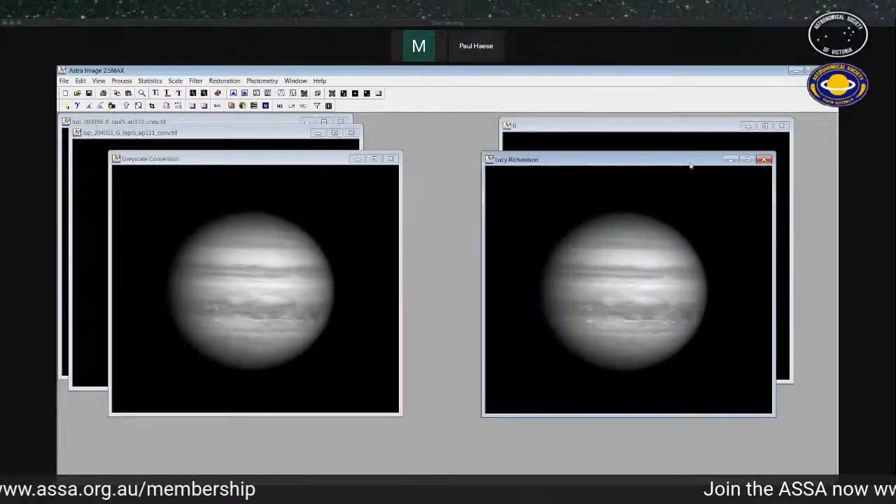
- Close the Greyscale Conversion image and retitle the green channel's Lucy-Richardson result as g
left_click(392, 159)
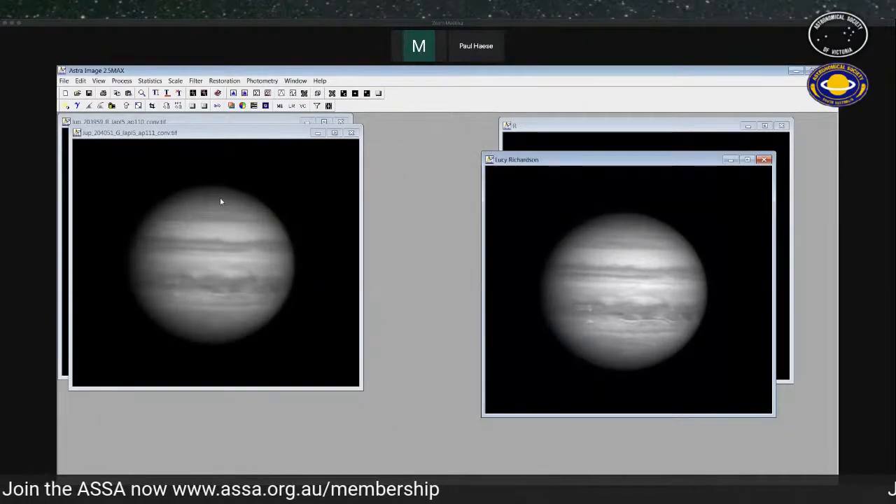
left_click(81, 81)
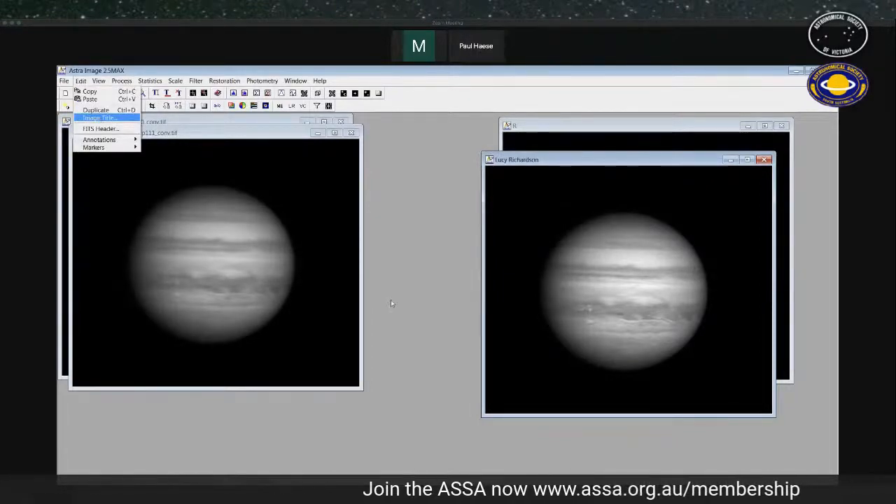
left_click(99, 119)
type("G")
left_click(435, 304)
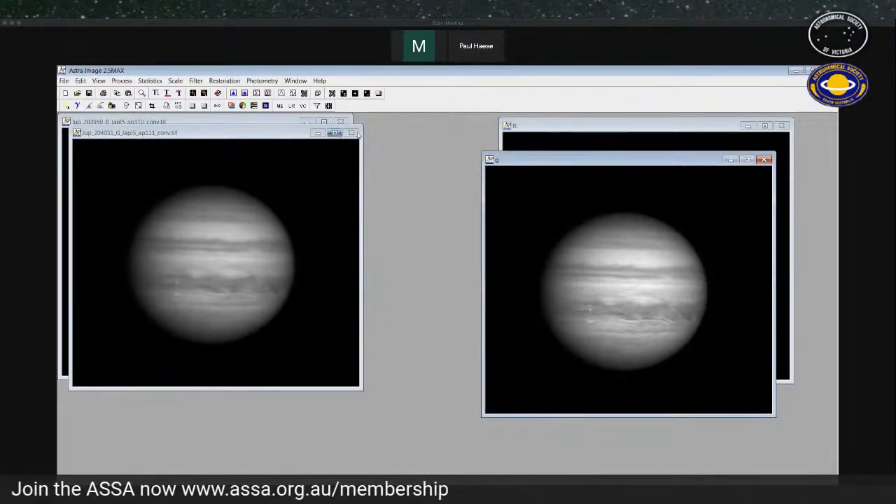
- Close the original green and red channel images and place the g window beside the R window
left_click(352, 133)
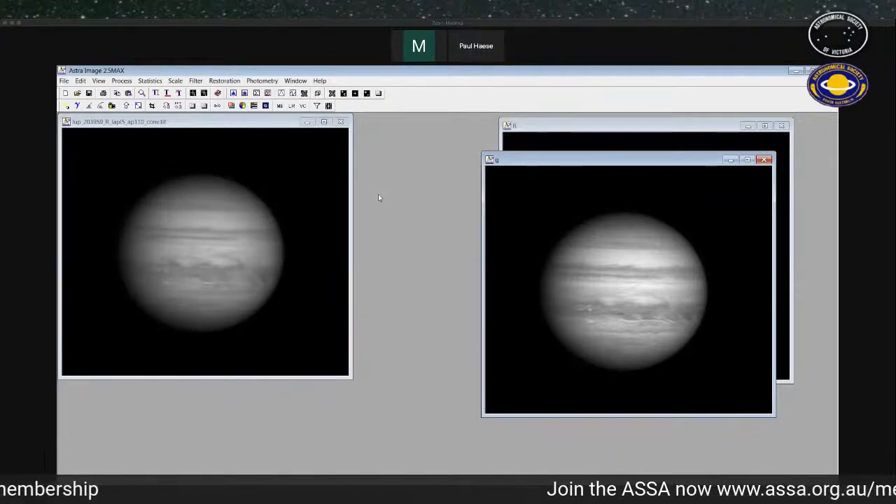
left_click(340, 122)
left_click_drag(551, 158, 265, 127)
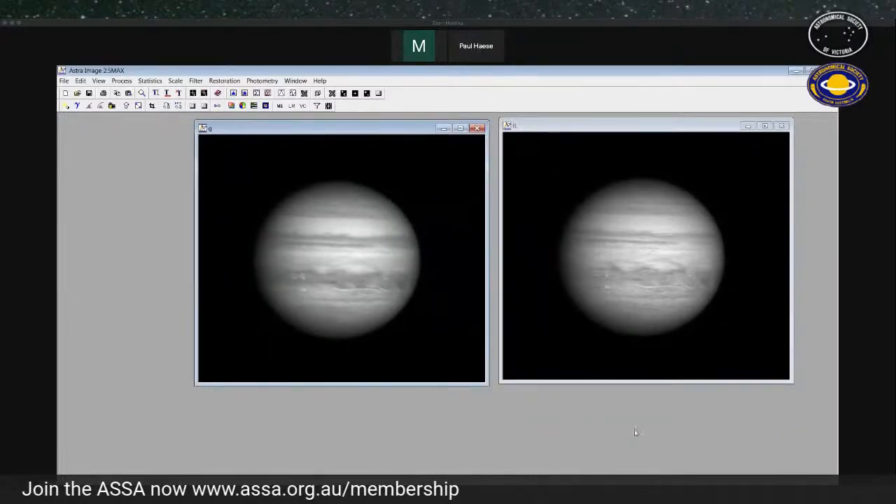
left_click(371, 481)
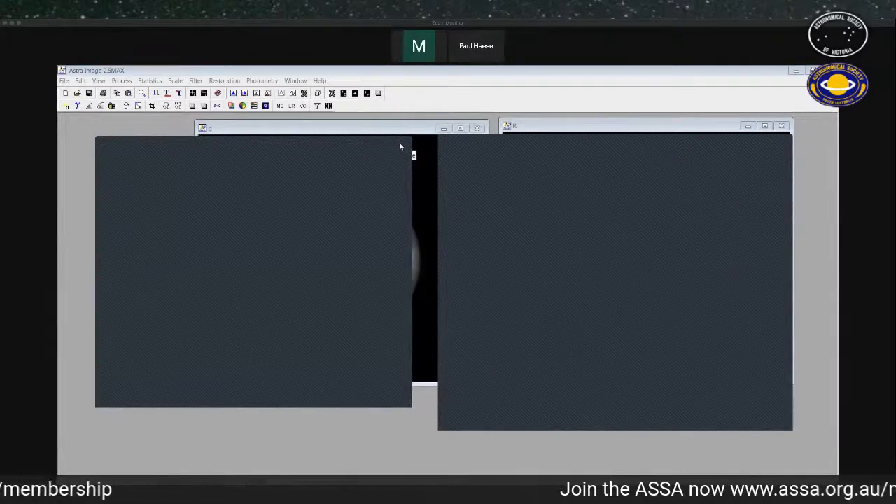
left_click(400, 146)
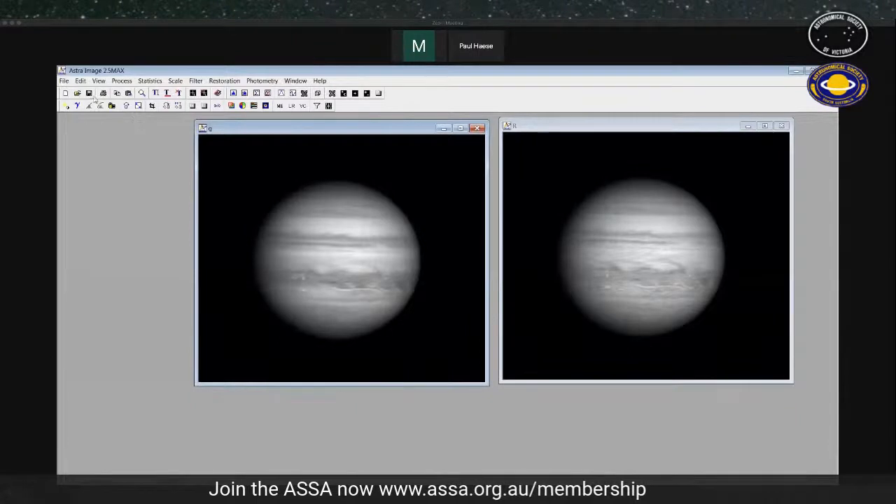
- Open the blue-channel image Jup_204143_B_lapl5_ap110_conv.tif from the AS_P40 folder and place its window partly over the g image
left_click(77, 93)
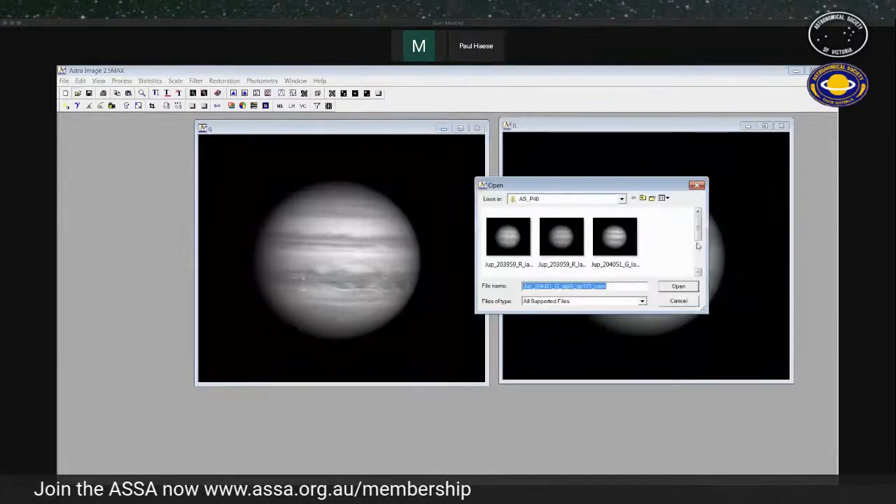
scroll(697, 245, "down", 3)
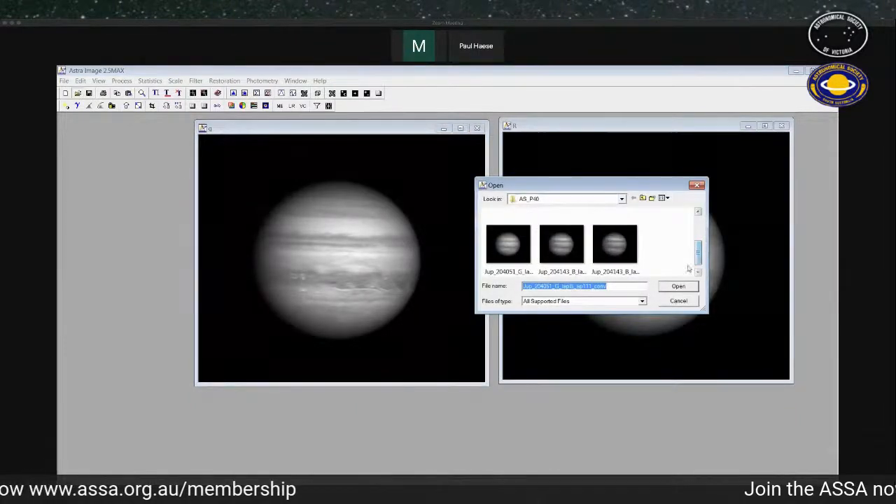
left_click(614, 245)
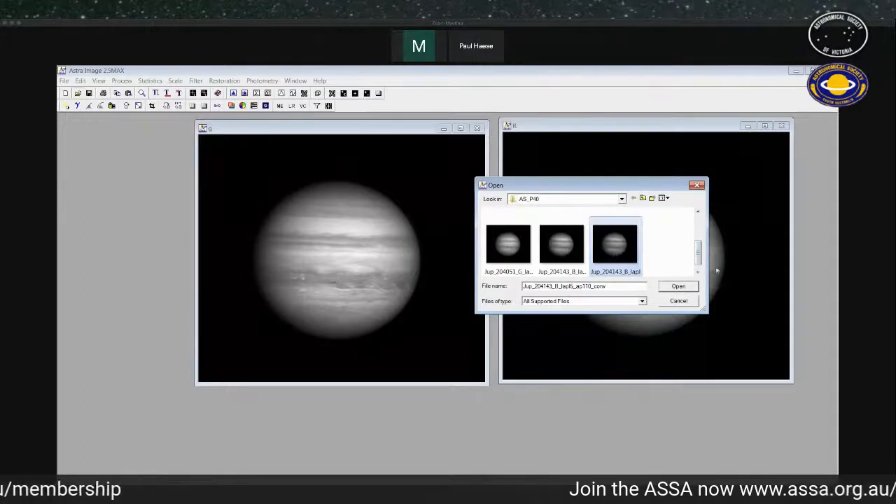
left_click_drag(697, 255, 697, 263)
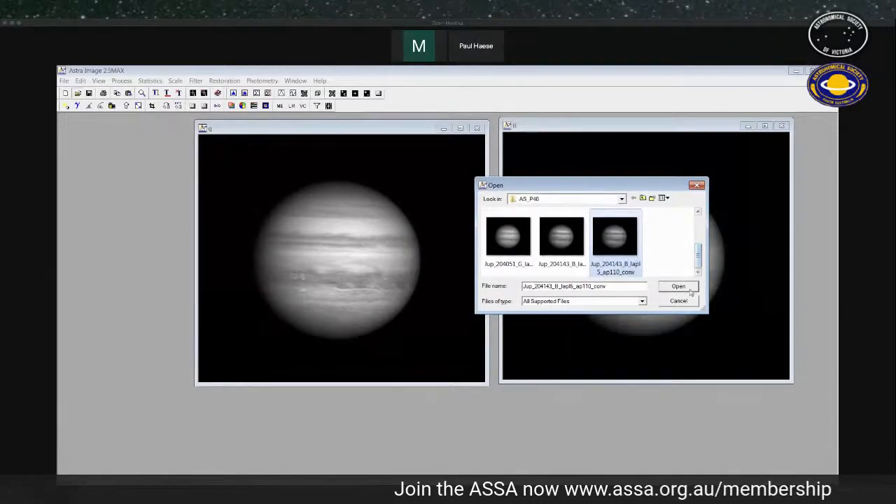
left_click(684, 286)
left_click_drag(270, 207, 196, 139)
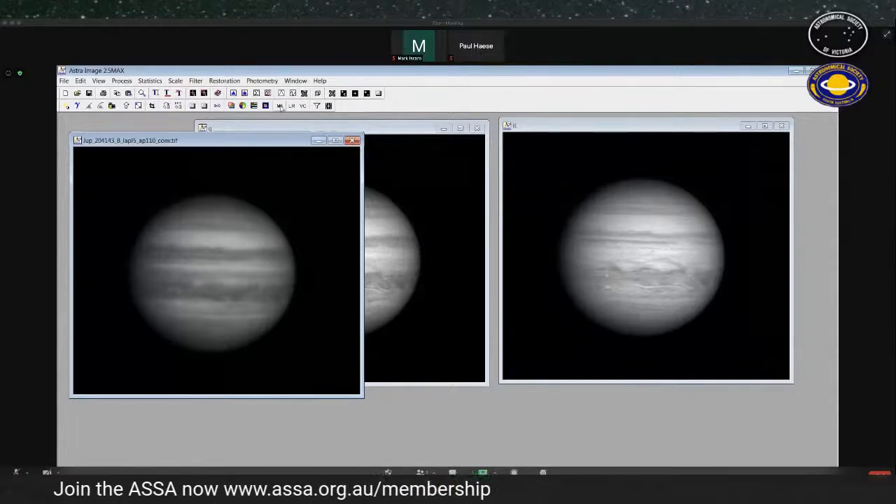
- Convert the blue-channel image to greyscale and place the conversion over the blue original
left_click(121, 81)
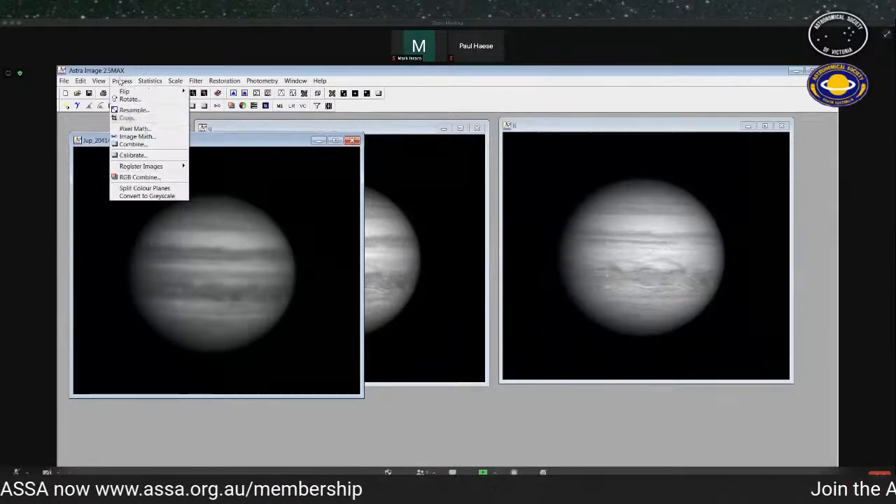
left_click(157, 197)
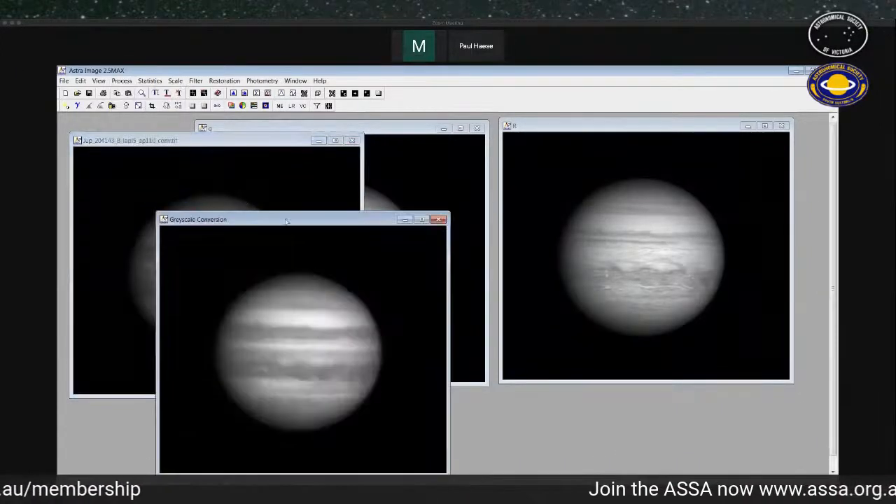
left_click_drag(277, 212, 189, 157)
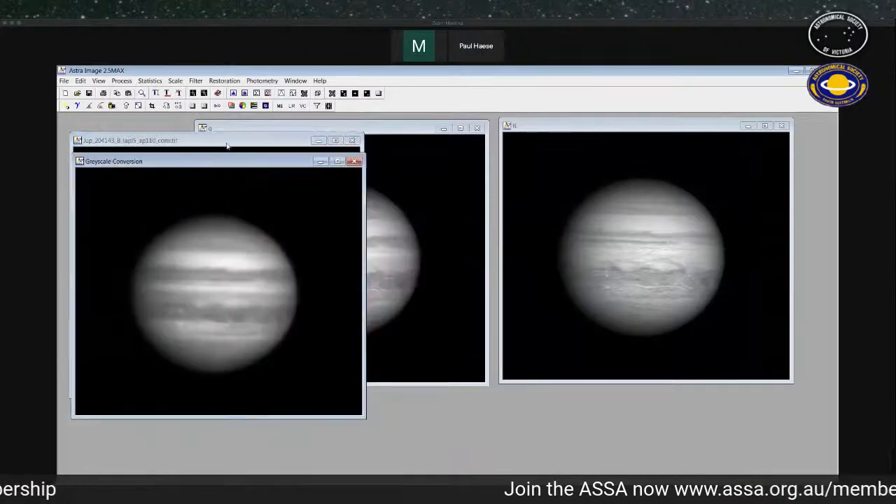
- Apply Maximum Entropy deconvolution to the blue greyscale image with a Gaussian PSF and curve radius 1.6, placing the result beside it
left_click(280, 106)
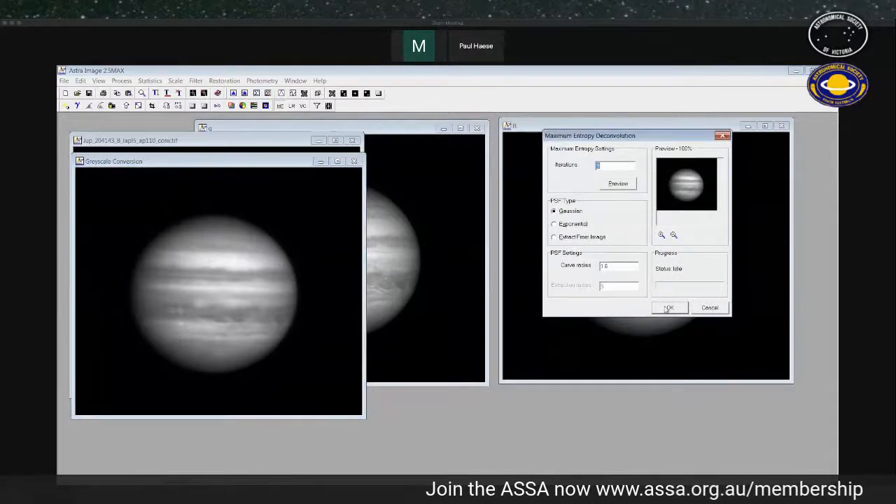
left_click(667, 309)
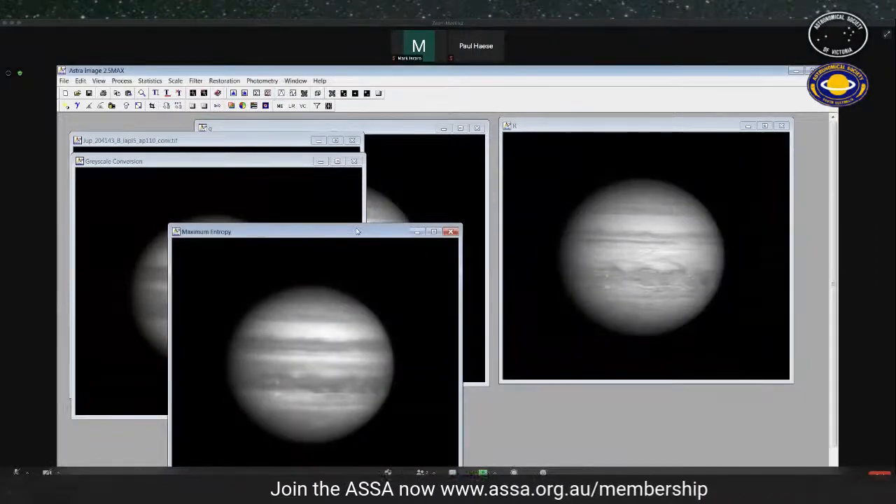
left_click_drag(357, 232, 539, 139)
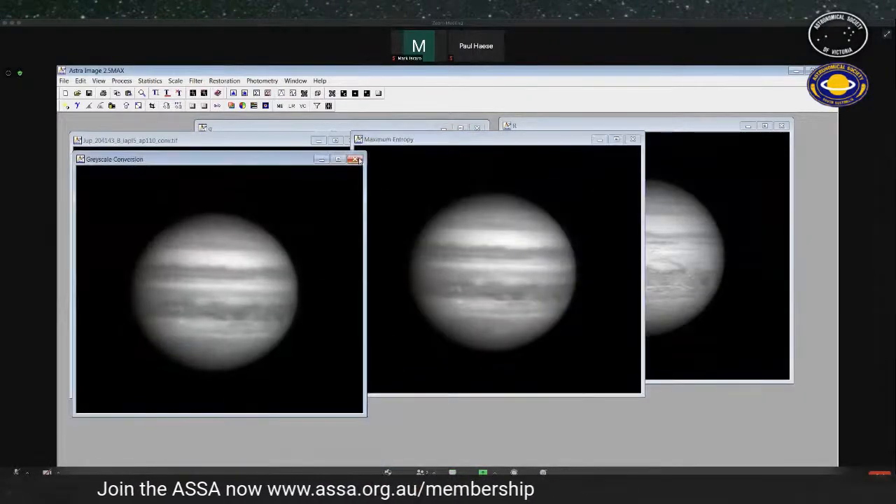
- Close the blue channel's greyscale and original images and retitle the Maximum Entropy result as B
left_click(256, 142)
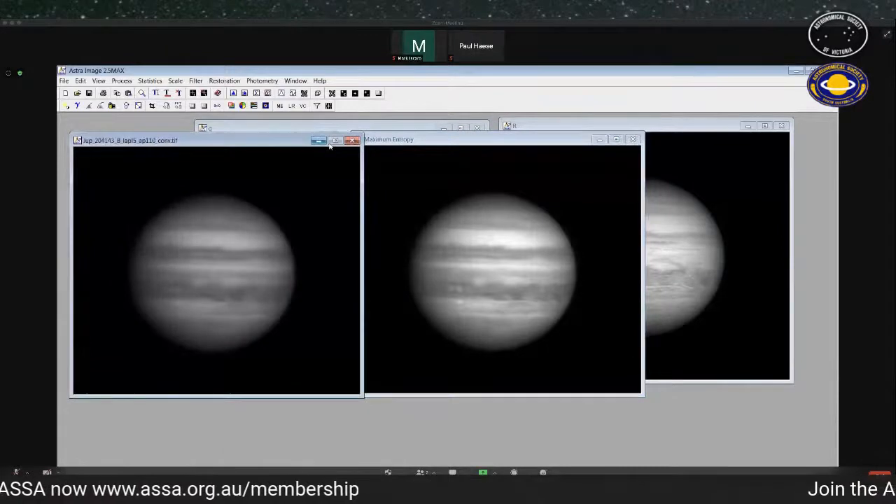
left_click(353, 140)
left_click_drag(416, 149, 234, 177)
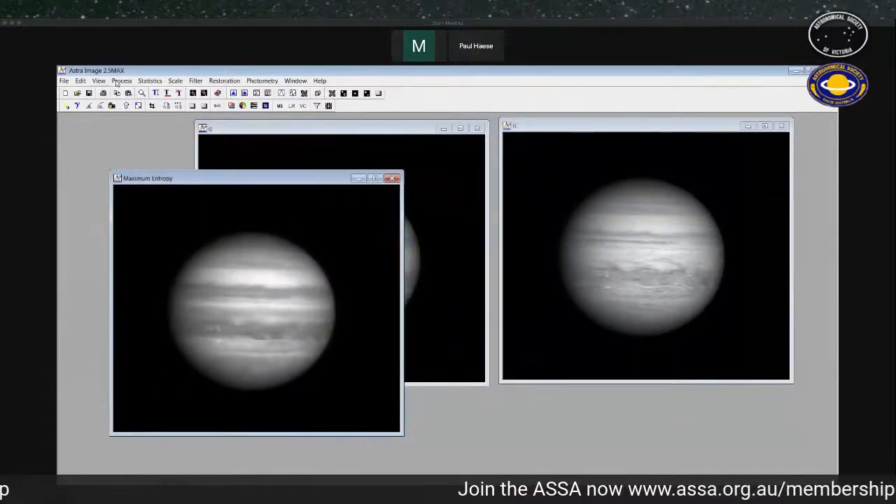
left_click(80, 81)
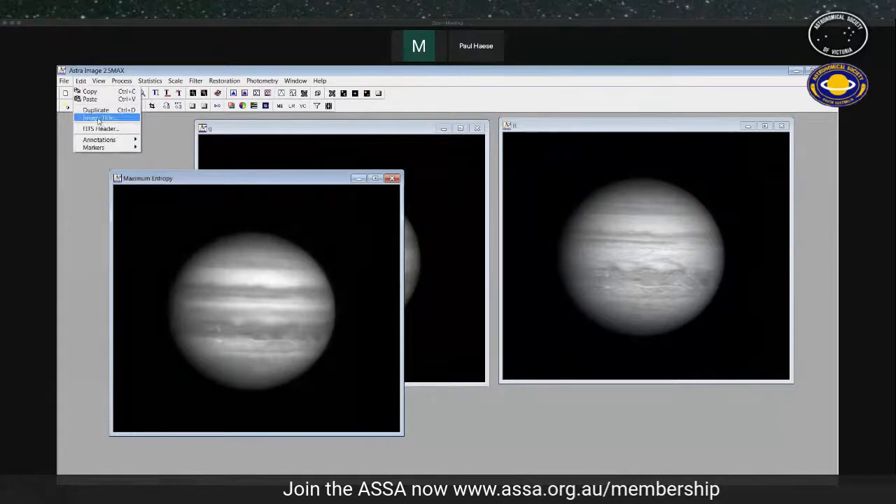
left_click(99, 117)
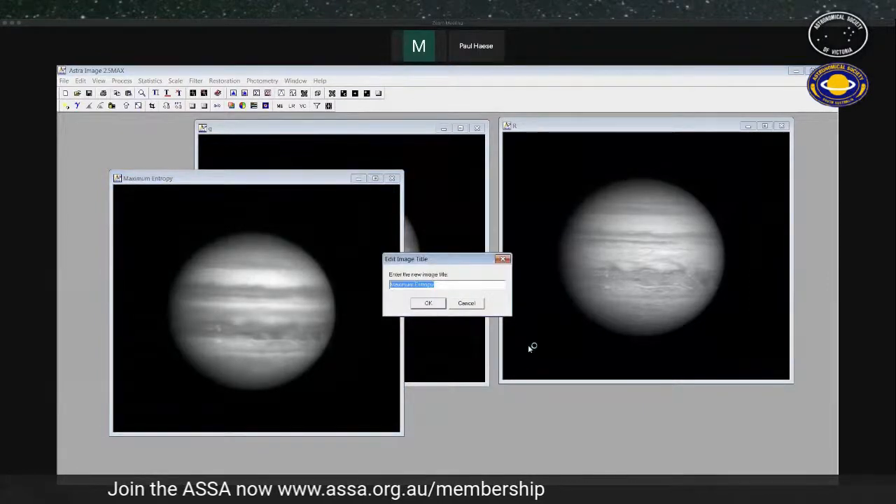
type("B")
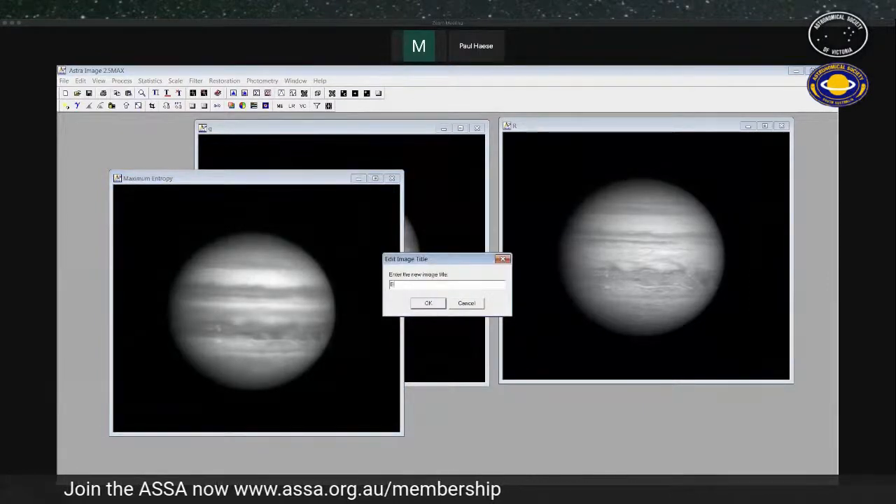
left_click(437, 304)
- Arrange the three channel windows side by side in the order B, g, R
left_click_drag(280, 184, 194, 152)
left_click_drag(393, 133, 446, 147)
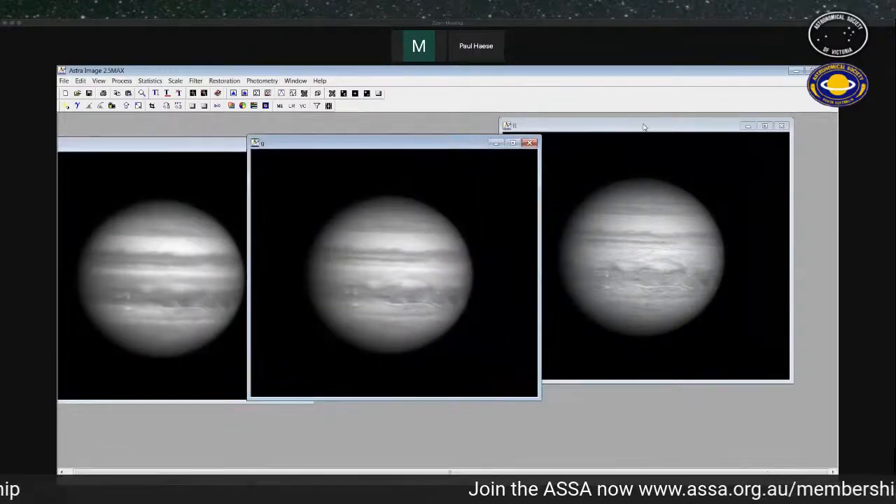
left_click_drag(529, 120, 575, 137)
left_click_drag(448, 143, 465, 144)
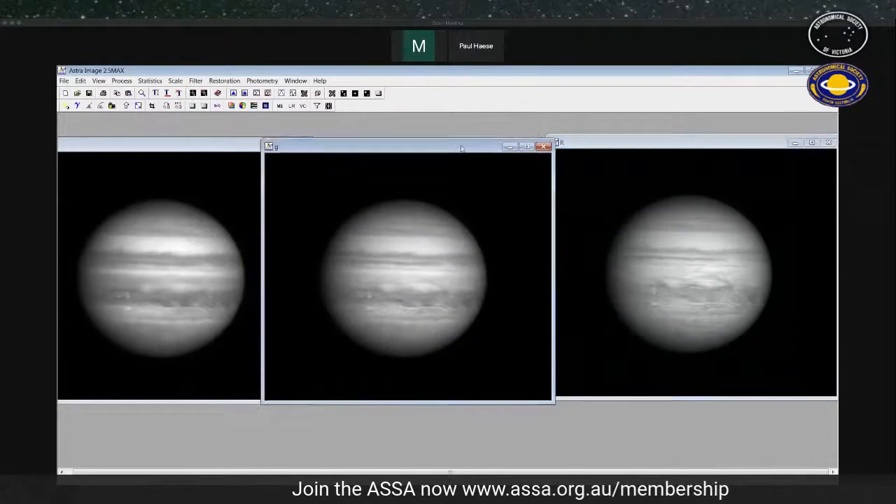
left_click_drag(208, 149, 215, 148)
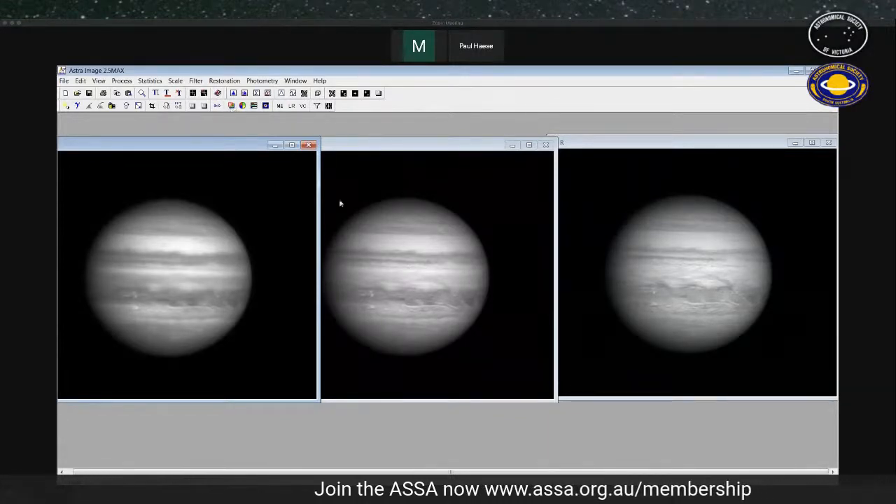
- Start combining the R, g and B images as the red, green and blue channels, and preview the planet's detail at 200%
left_click(232, 106)
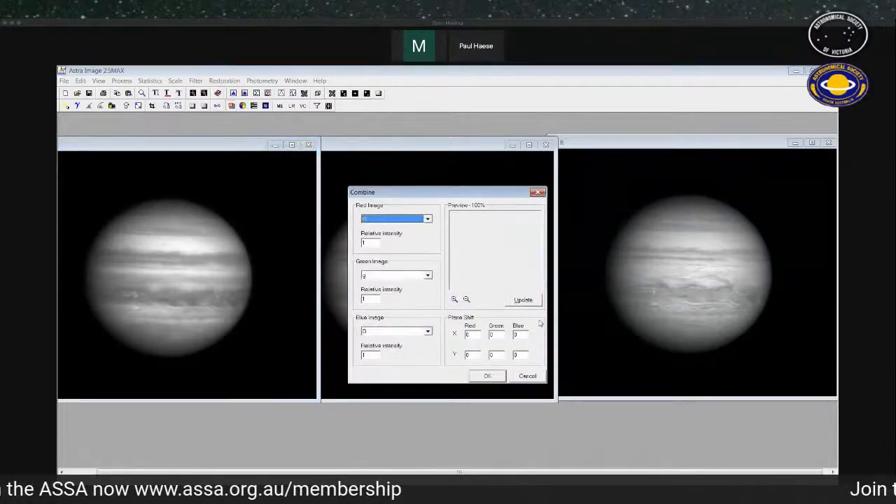
left_click(525, 301)
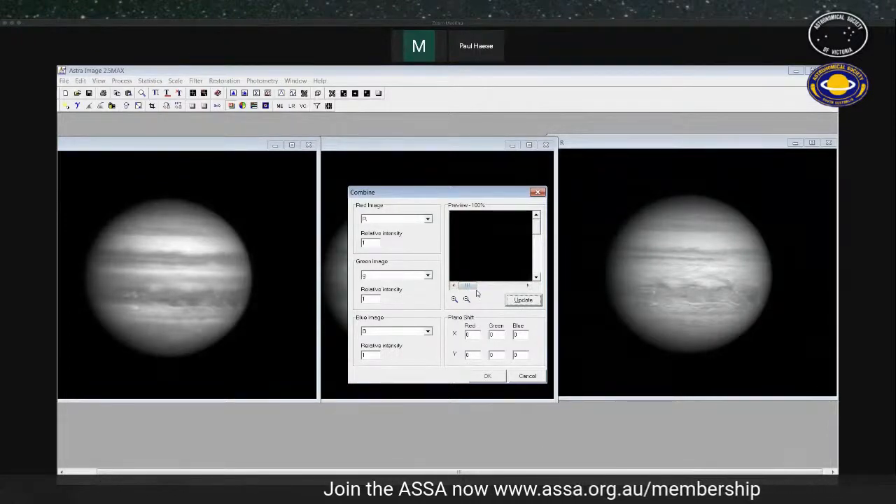
left_click_drag(474, 286, 494, 290)
left_click_drag(535, 238, 538, 258)
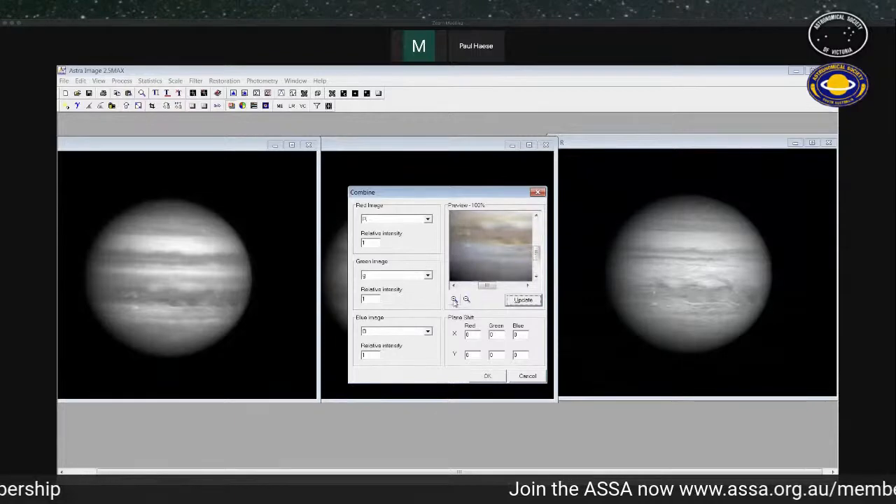
left_click(454, 300)
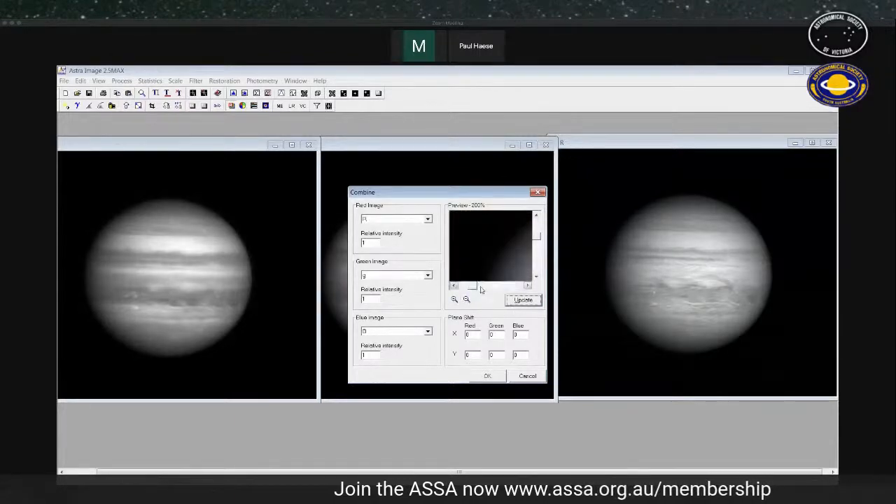
left_click_drag(536, 236, 538, 256)
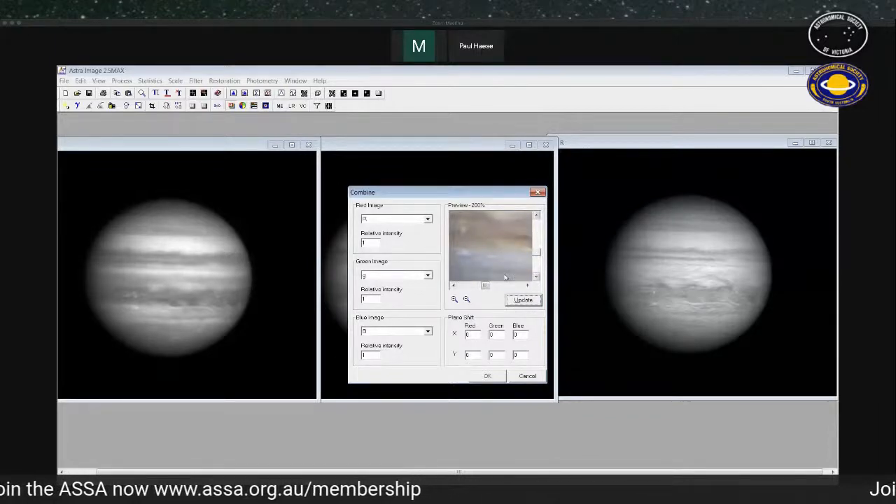
mouse_move(485, 287)
left_mouse_down()
mouse_move(497, 287)
mouse_move(483, 289)
left_mouse_up()
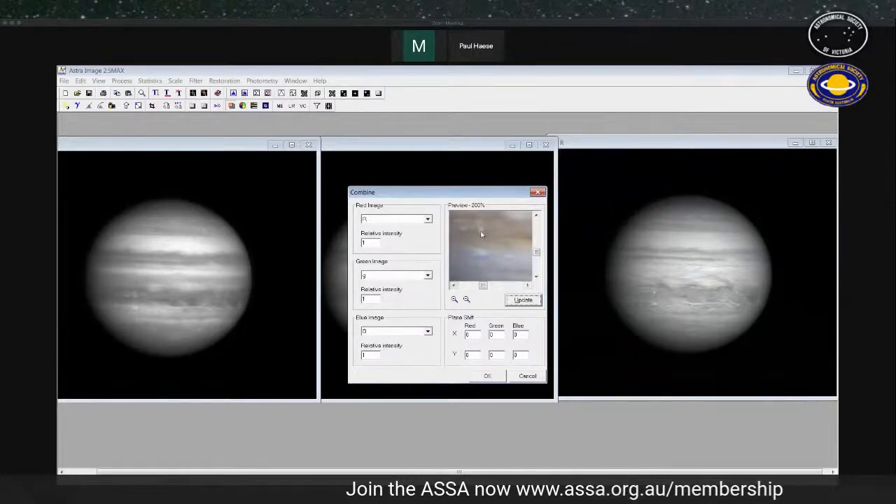
- Try a red plane X shift of -1 in the combined preview
double_click(471, 335)
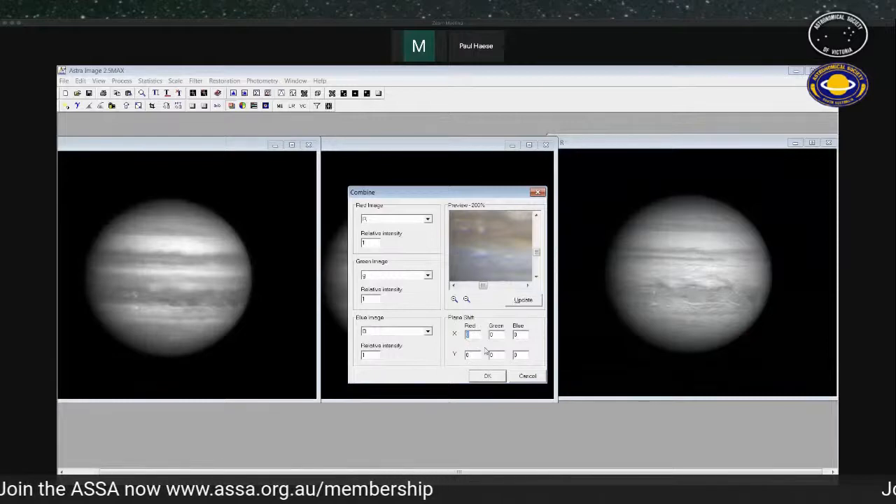
type("-1")
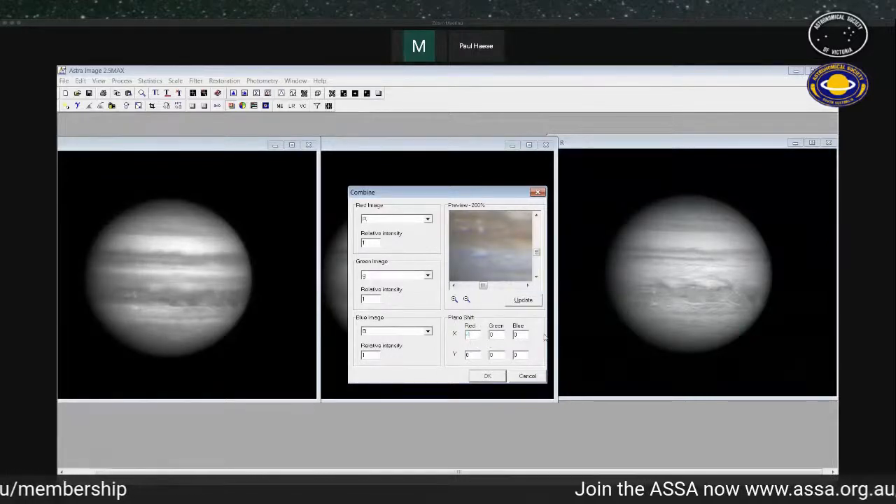
left_click(524, 301)
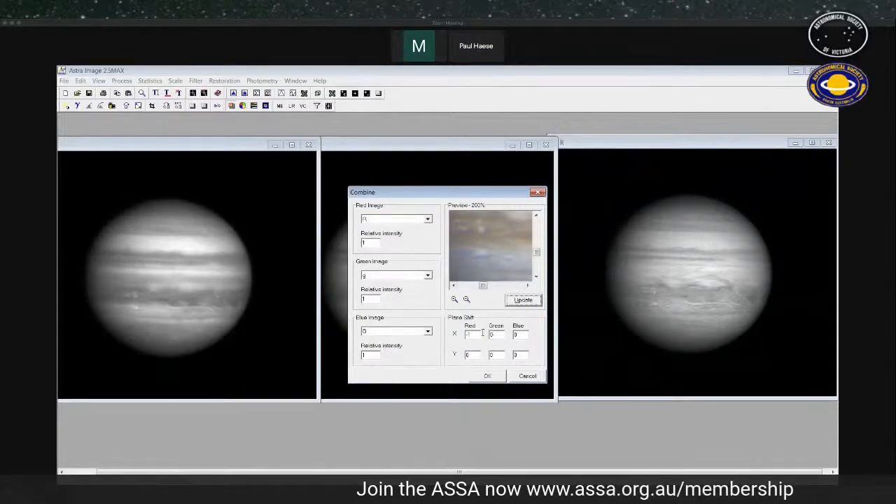
- Set the red plane shift to 2 in X and 1 in Y, and refresh the combined preview
left_click_drag(473, 335, 454, 335)
left_click(526, 301)
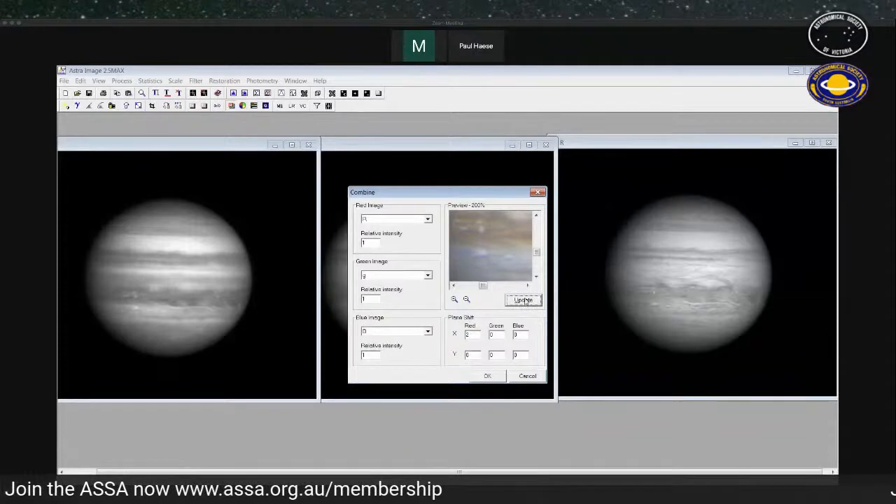
left_click_drag(475, 354, 462, 355)
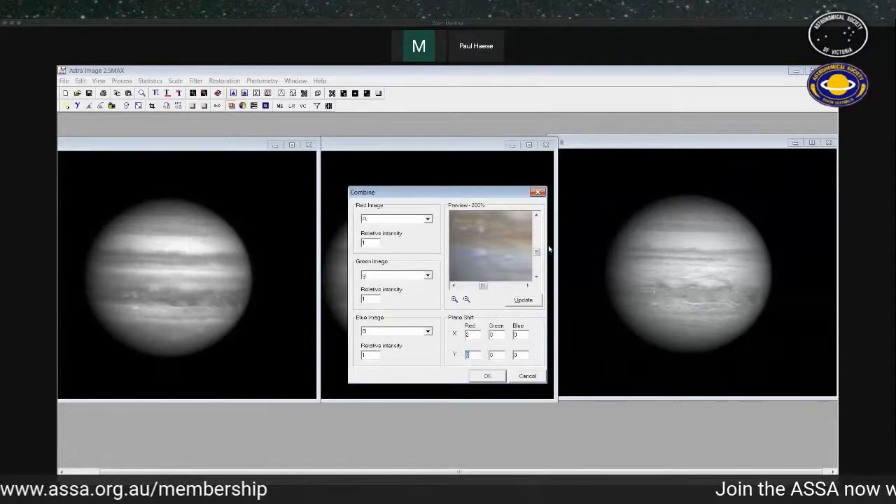
left_click_drag(536, 253, 536, 268)
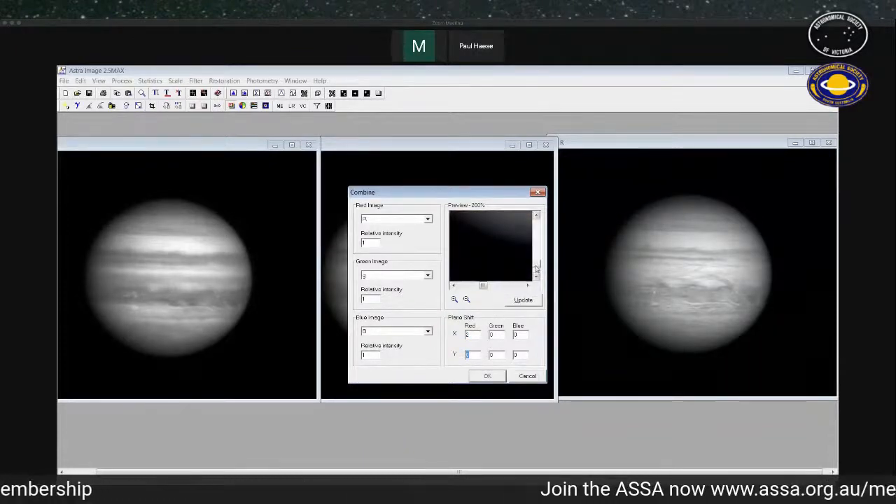
left_click_drag(486, 287, 494, 288)
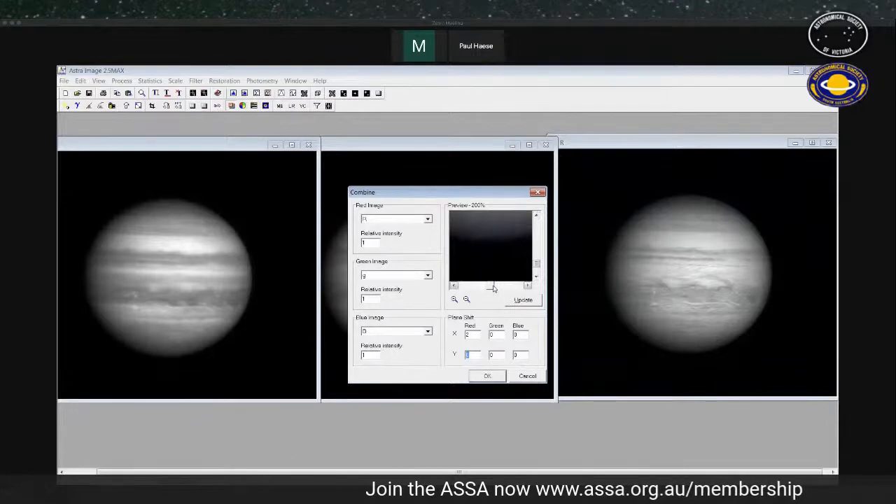
left_click_drag(536, 264, 543, 233)
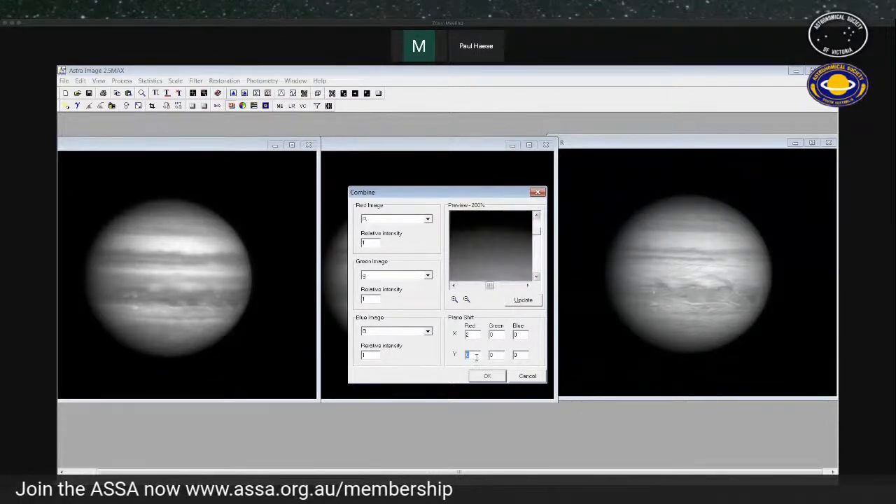
left_click(530, 301)
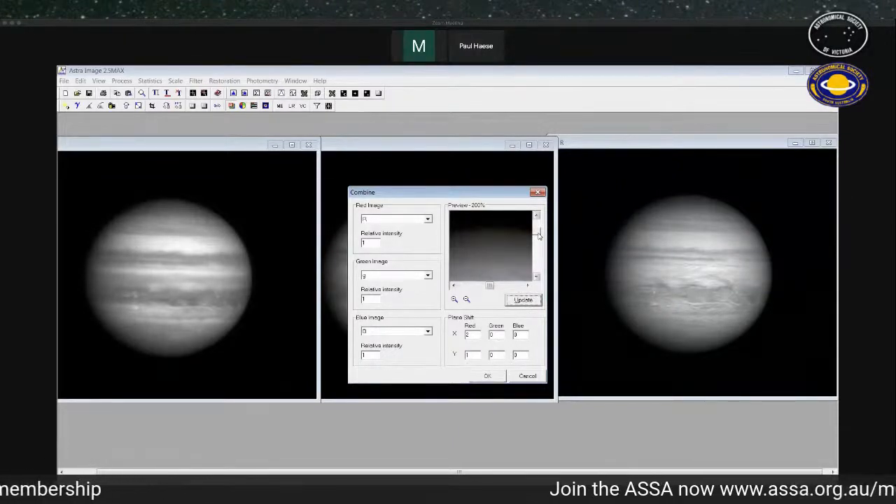
- Set the green plane's Y shift to 1 and check the channel alignment on the planet's bands and upper limb
left_click(491, 355)
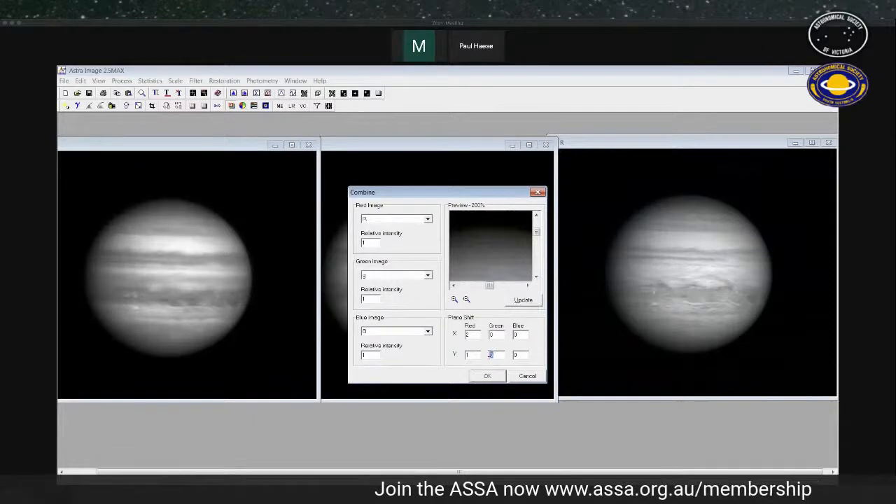
left_click(526, 305)
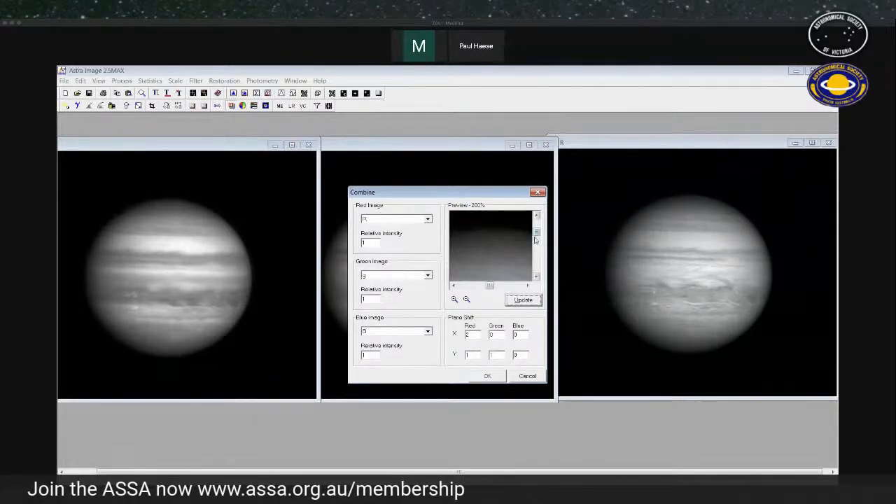
mouse_move(536, 235)
left_mouse_down()
mouse_move(540, 273)
mouse_move(540, 252)
left_mouse_up()
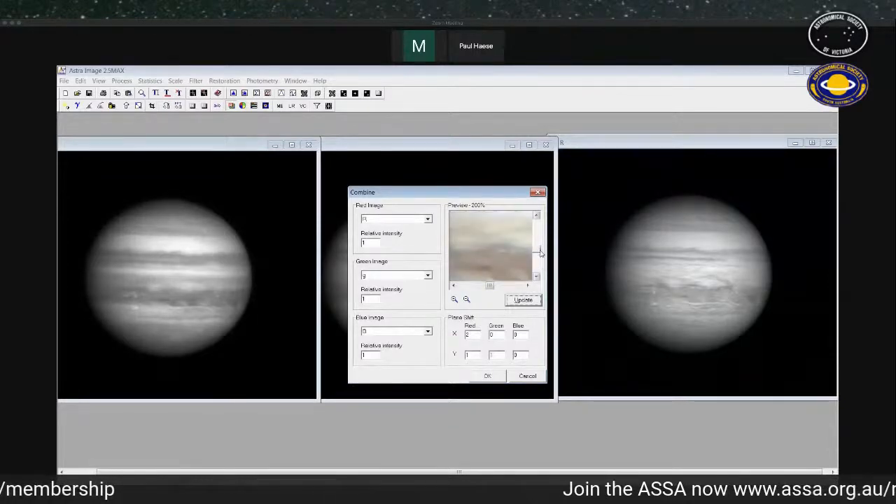
mouse_move(492, 287)
left_mouse_down()
mouse_move(478, 290)
mouse_move(494, 292)
left_mouse_up()
left_click_drag(536, 252, 537, 256)
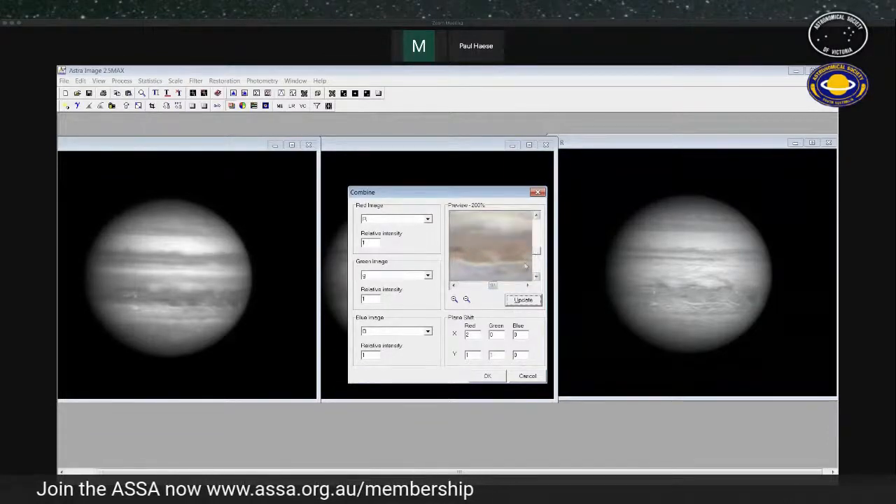
mouse_move(493, 287)
left_mouse_down()
mouse_move(515, 291)
mouse_move(495, 289)
left_mouse_up()
left_click_drag(538, 253, 542, 233)
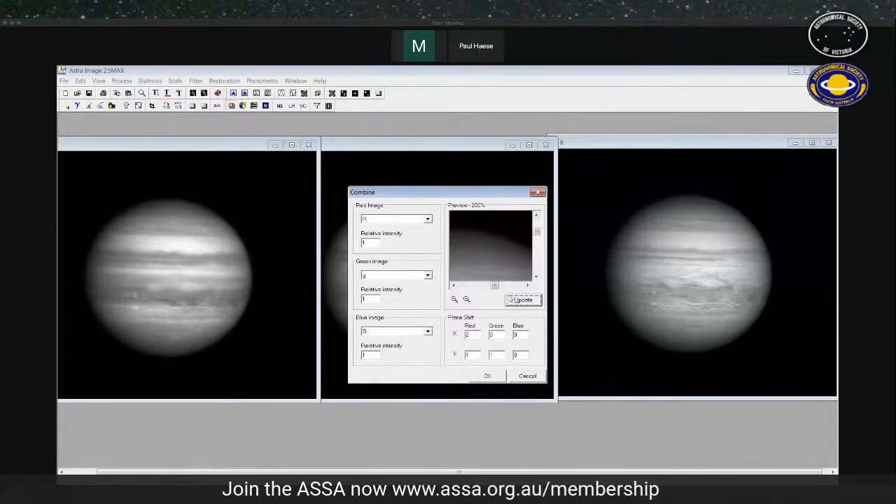
left_click_drag(494, 287, 491, 290)
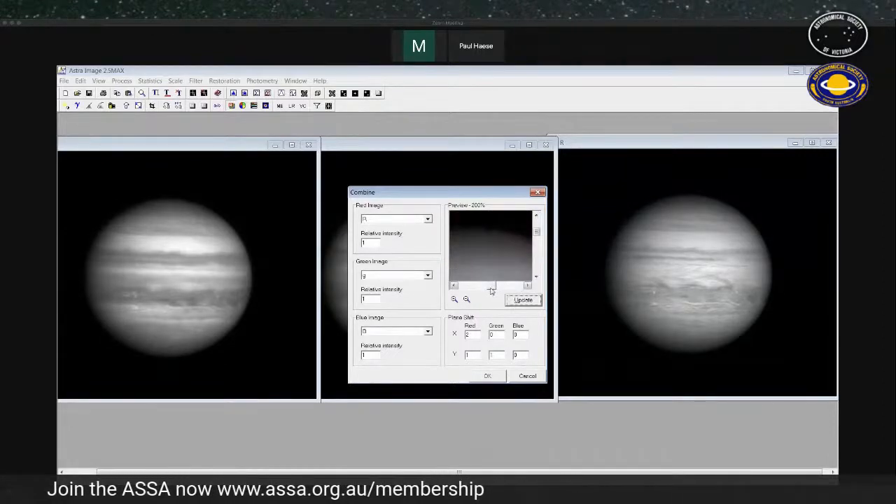
- Set the red plane's Y shift to 2 and check the updated alignment on the planet's bands
double_click(467, 335)
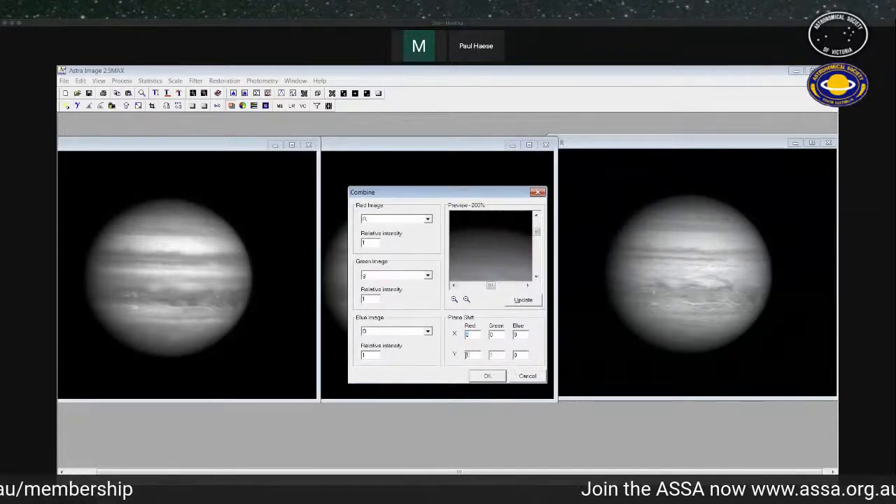
left_click(525, 300)
left_click_drag(537, 236, 537, 256)
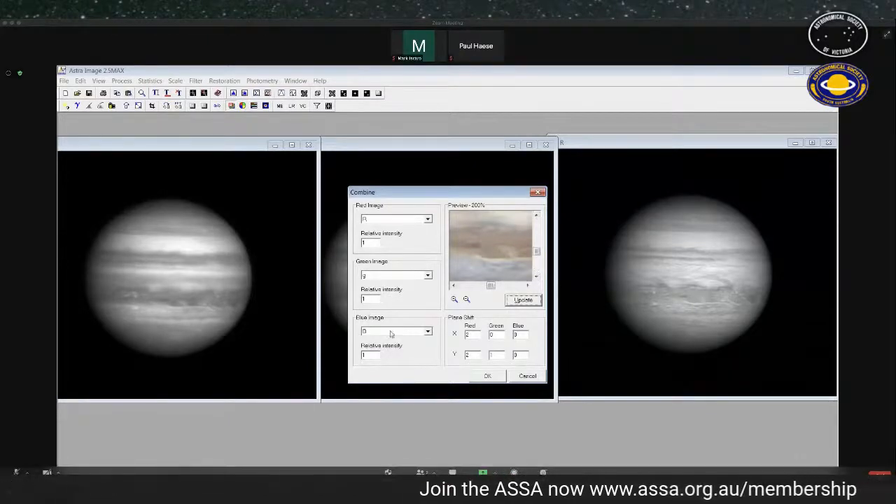
- Try a green relative intensity of 1.03 and check the colour balance in the preview at 100%
left_click(466, 299)
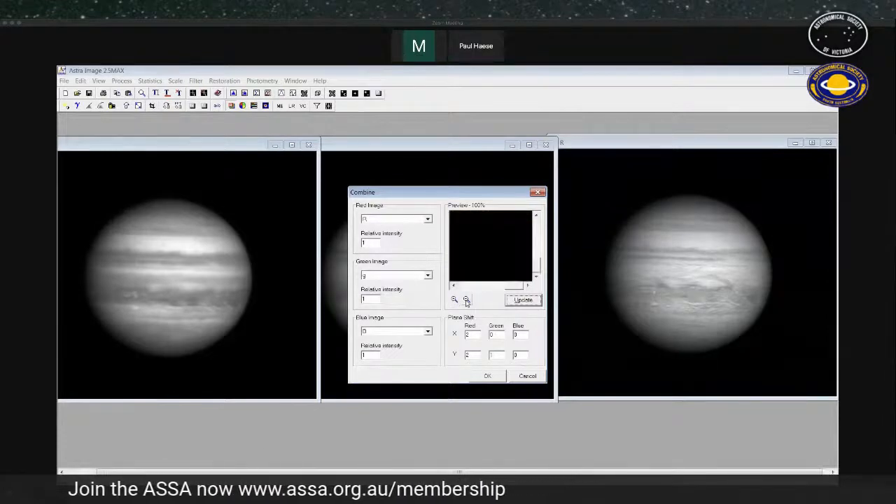
left_click_drag(512, 287, 490, 289)
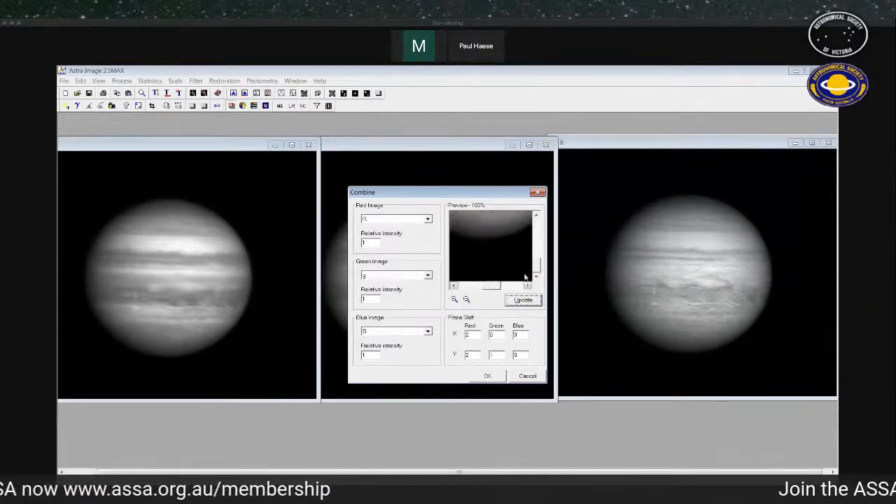
left_click_drag(536, 265, 537, 240)
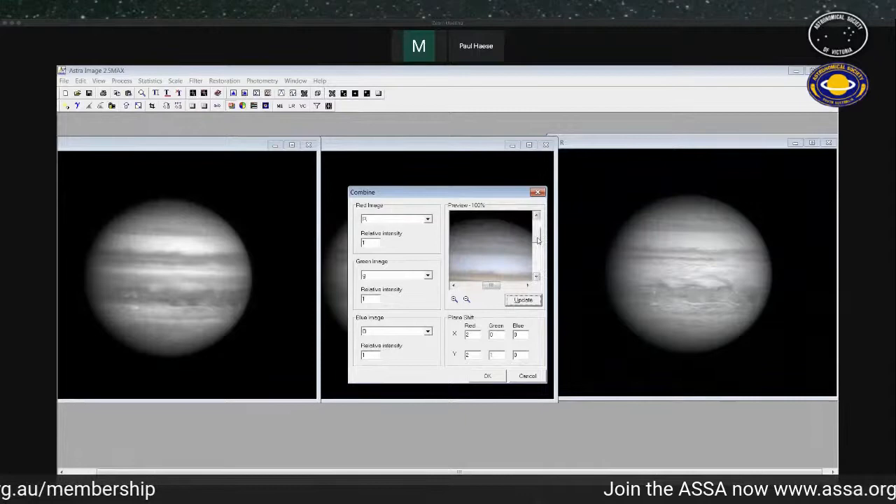
left_click(366, 242)
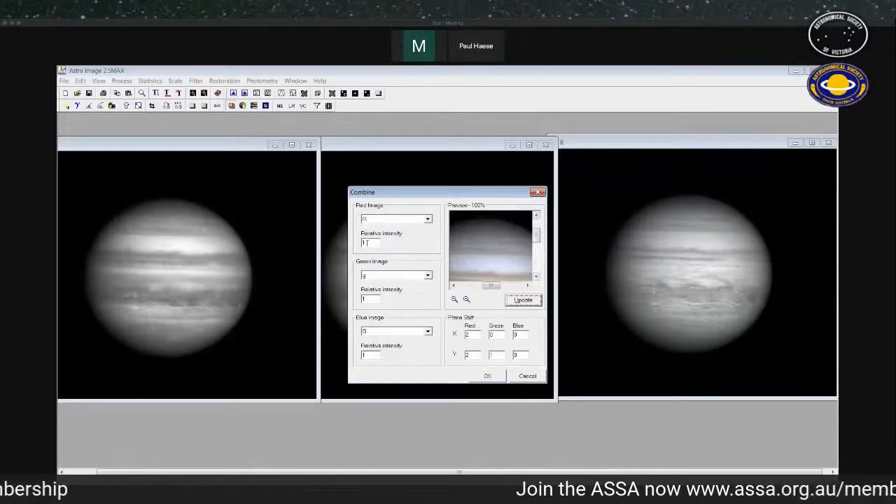
left_click(369, 357)
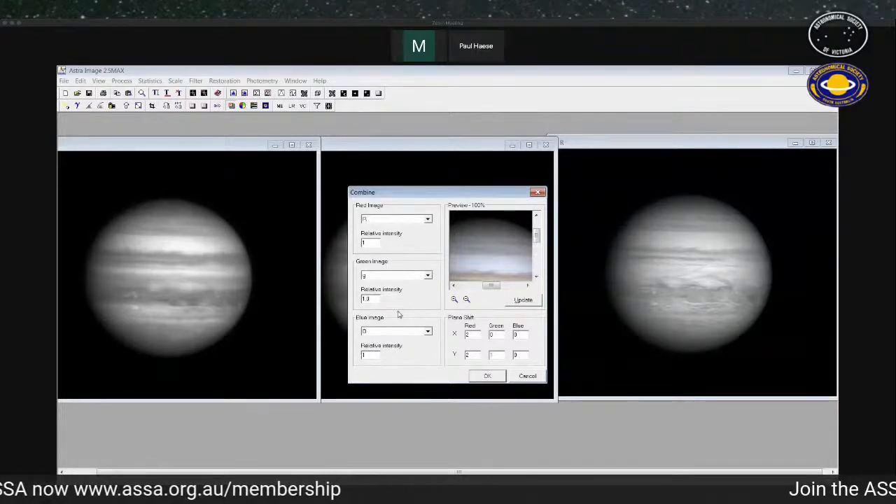
left_click(527, 302)
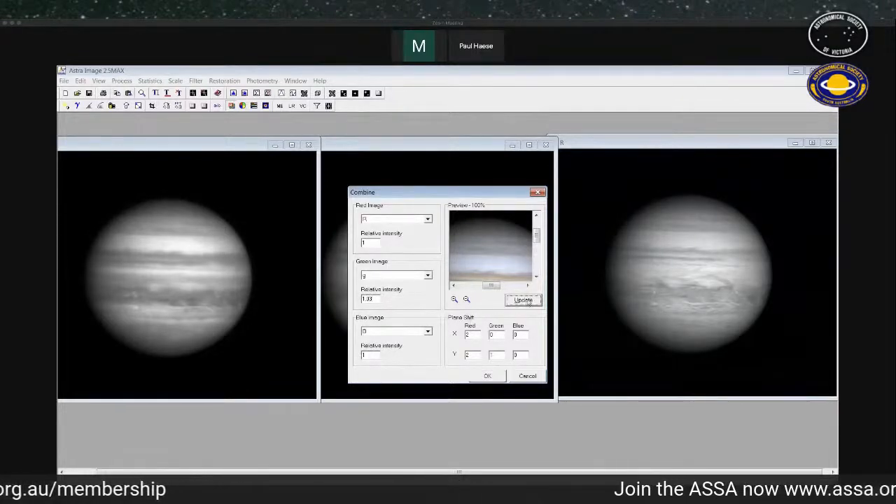
left_click_drag(536, 244, 537, 249)
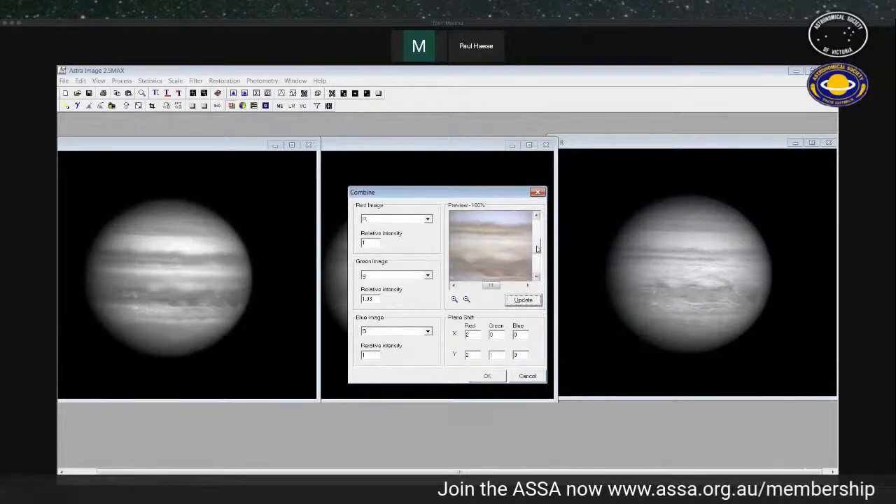
- Try a green relative intensity of 1.2 in the combined preview
left_click_drag(373, 299, 365, 301)
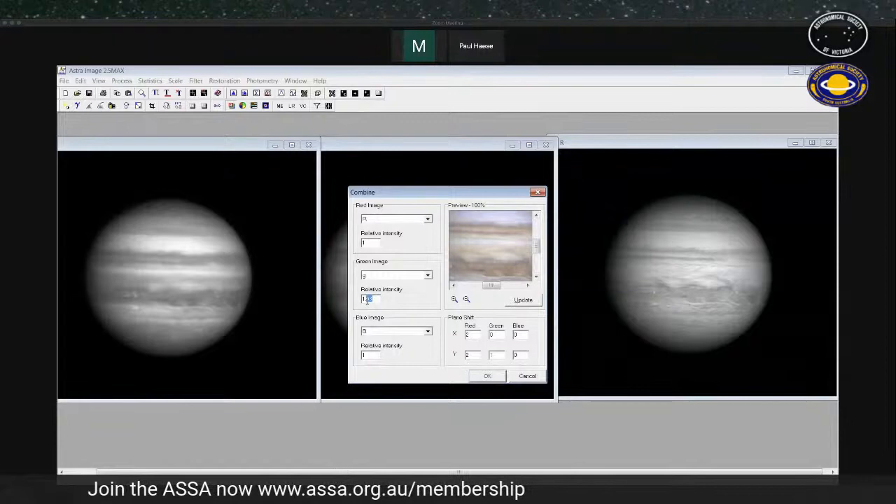
left_click(535, 302)
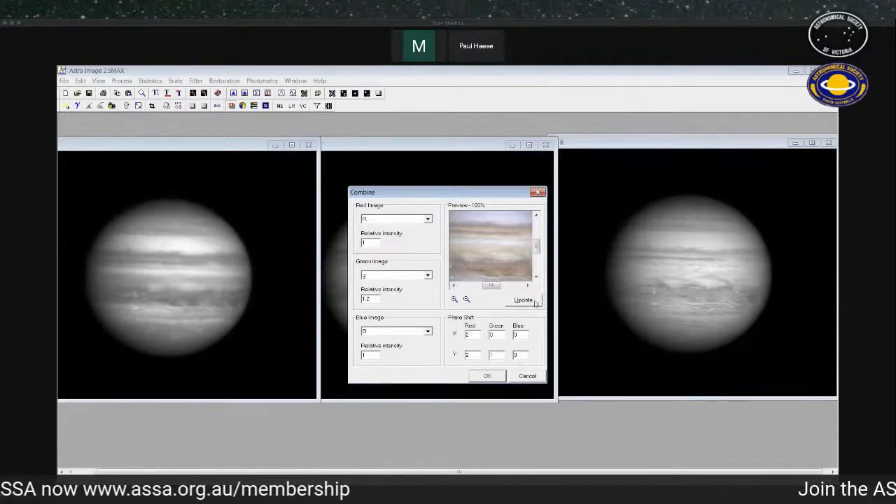
left_click(530, 301)
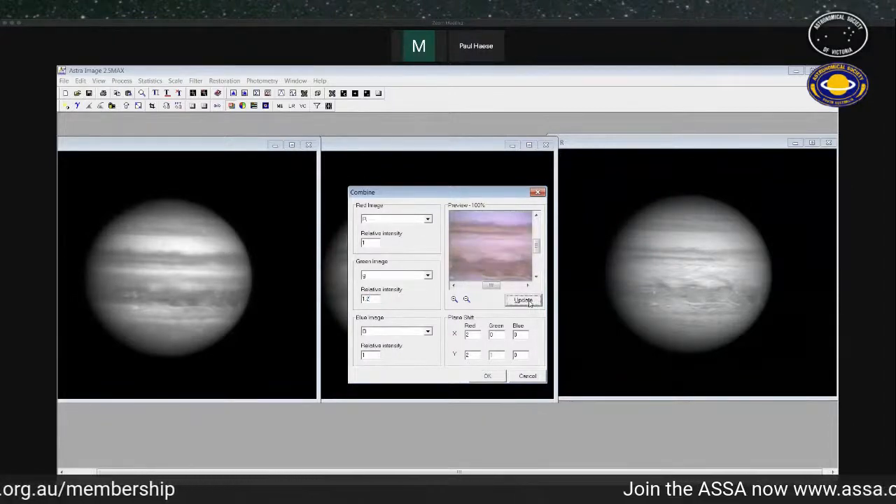
- Set the green relative intensity to 1.1 and check the updated colour balance on the planet's lower half
left_click(366, 300)
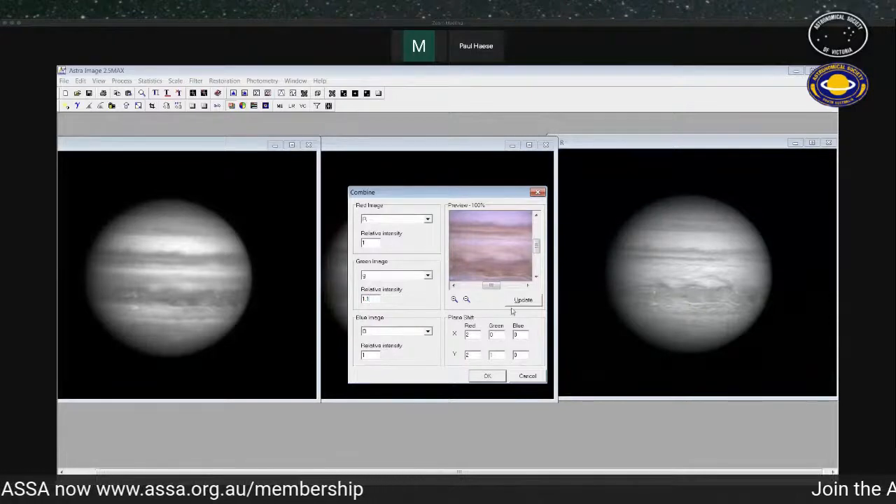
left_click(527, 301)
mouse_move(538, 250)
left_mouse_down()
mouse_move(540, 237)
mouse_move(542, 261)
left_mouse_up()
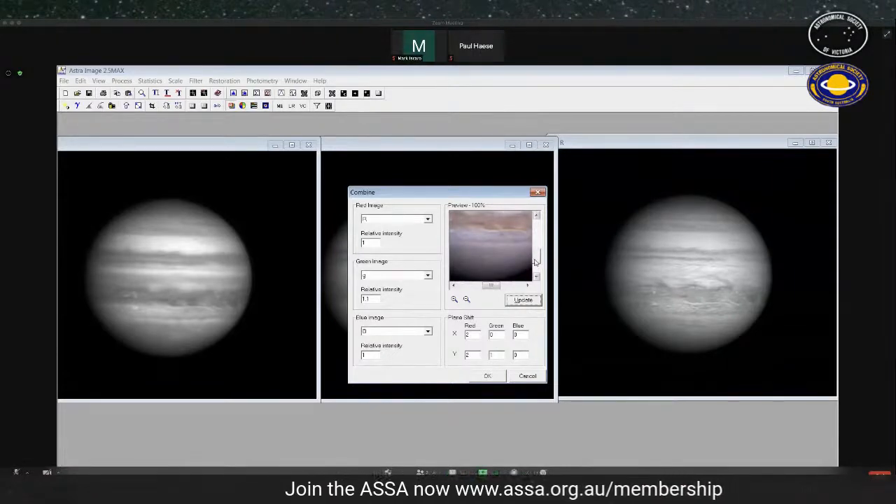
- Combine the channels with a green relative intensity of 1.1 and place the resulting image over the red channel image
left_click_drag(535, 262, 539, 260)
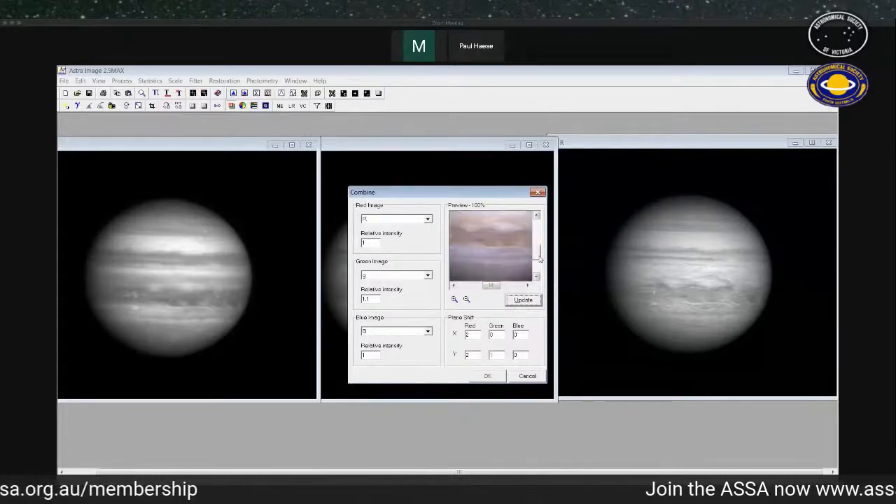
left_click(488, 377)
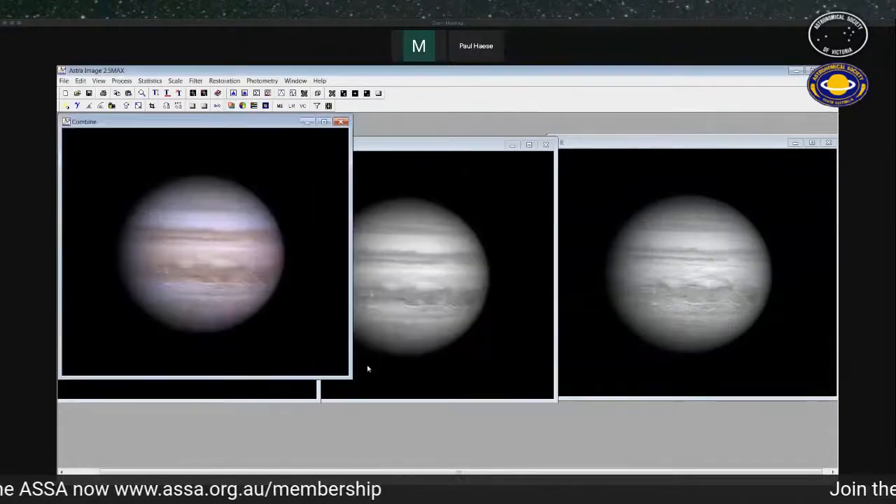
left_click_drag(272, 132, 461, 163)
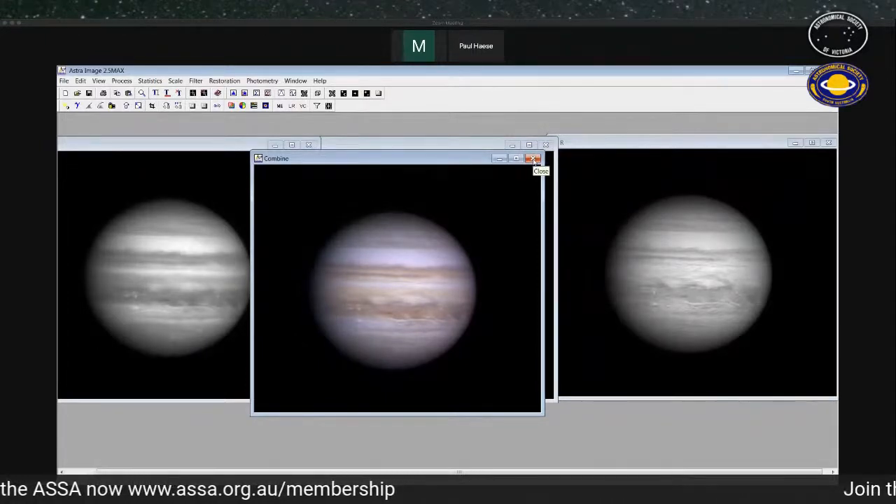
left_click_drag(460, 159, 722, 152)
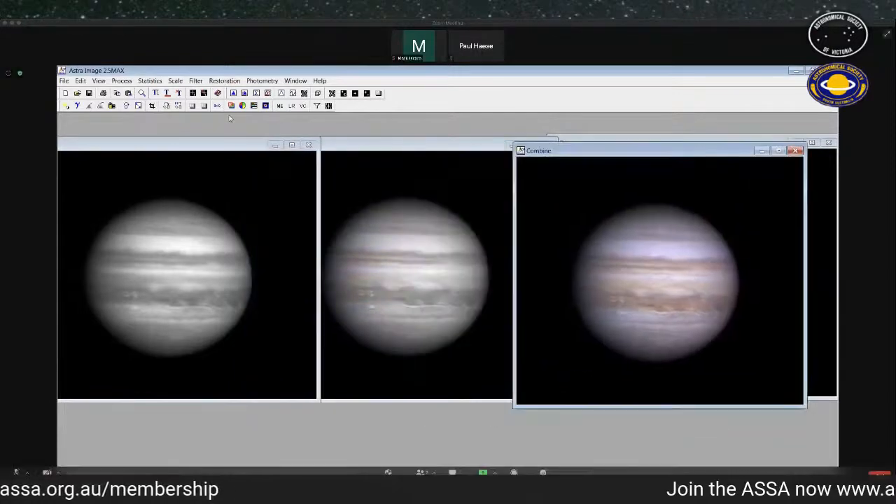
- Set the green relative intensity to 1, update the preview and combine the three channels into a second RGB image
left_click(230, 105)
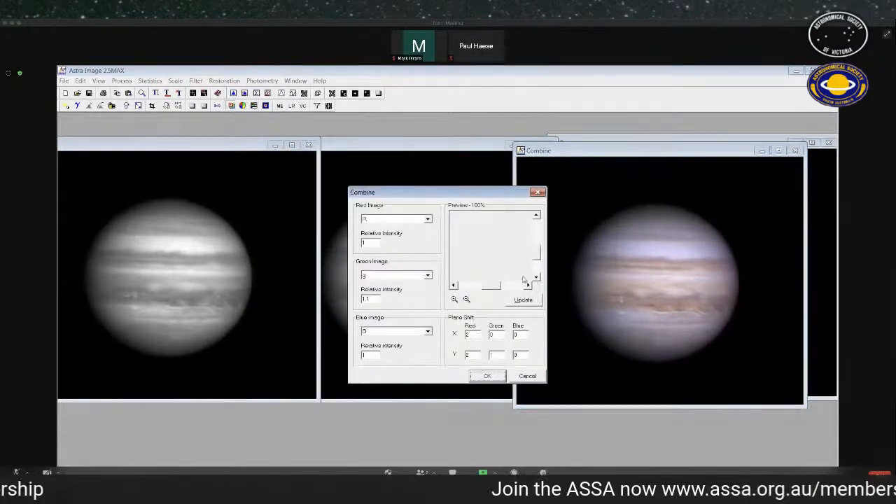
left_click(523, 300)
left_click_drag(366, 300, 375, 298)
key("BackSpace")
left_click(536, 303)
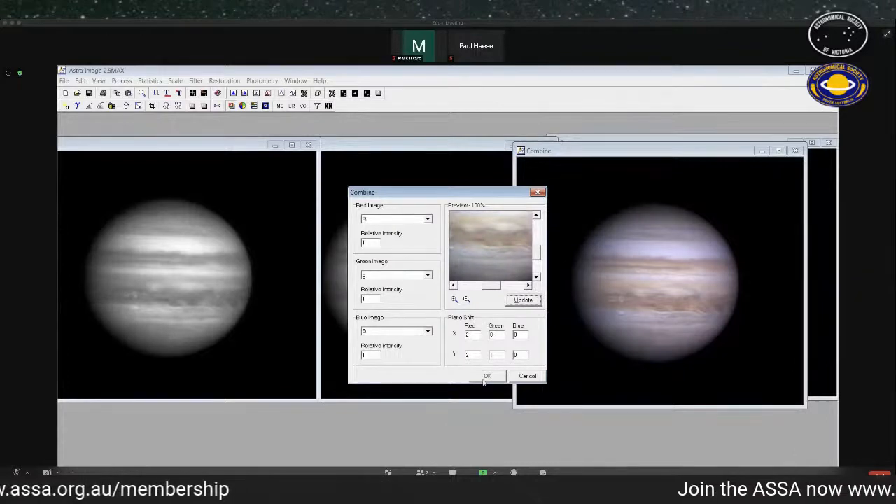
left_click(484, 378)
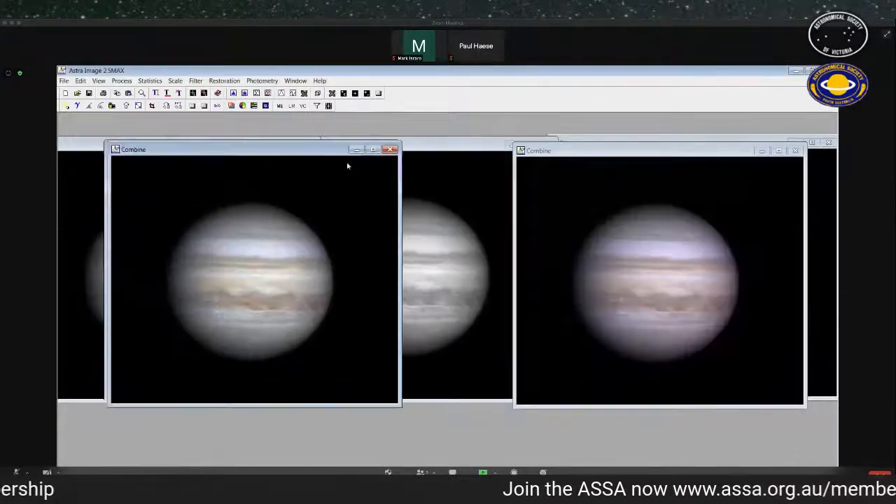
- Compare the two combined images side by side and close the version made with green at 1.1
left_click_drag(347, 150, 463, 153)
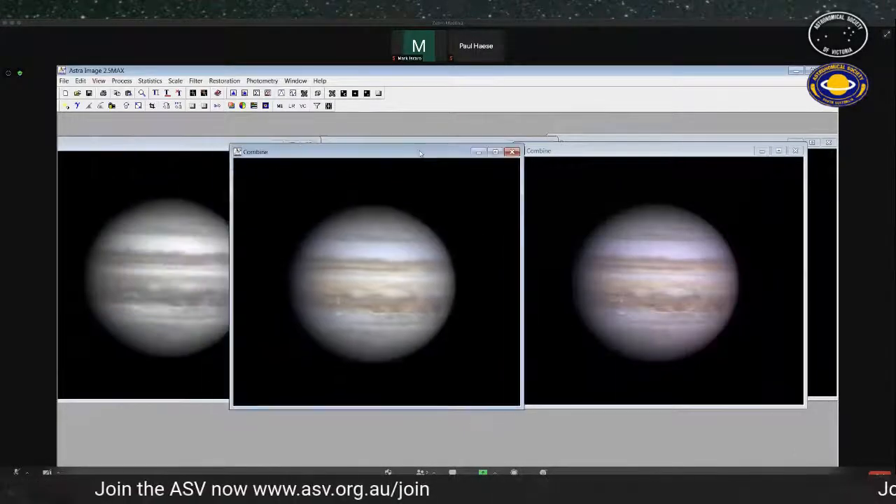
left_click(795, 151)
left_click_drag(422, 153, 551, 151)
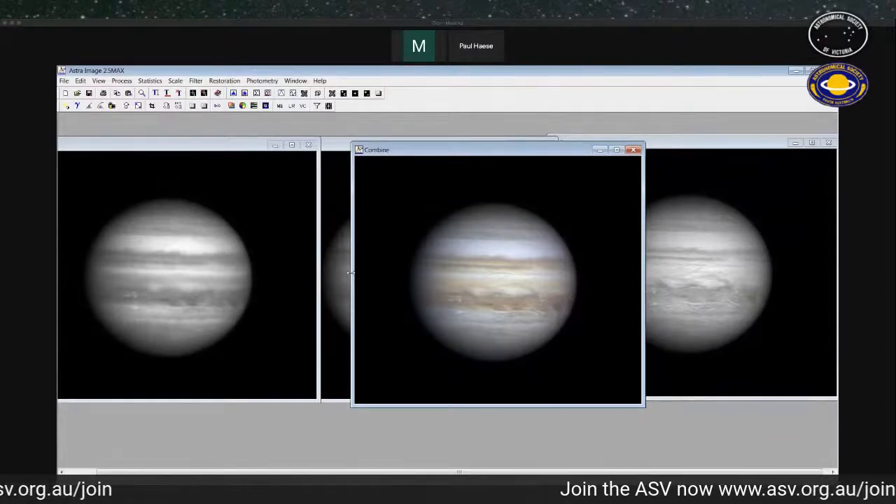
- Apply an Unsharp Mask with minimum blurring strength and power 1.0 to the combined image, and place the result beside the original for comparison
left_click_drag(482, 152, 366, 158)
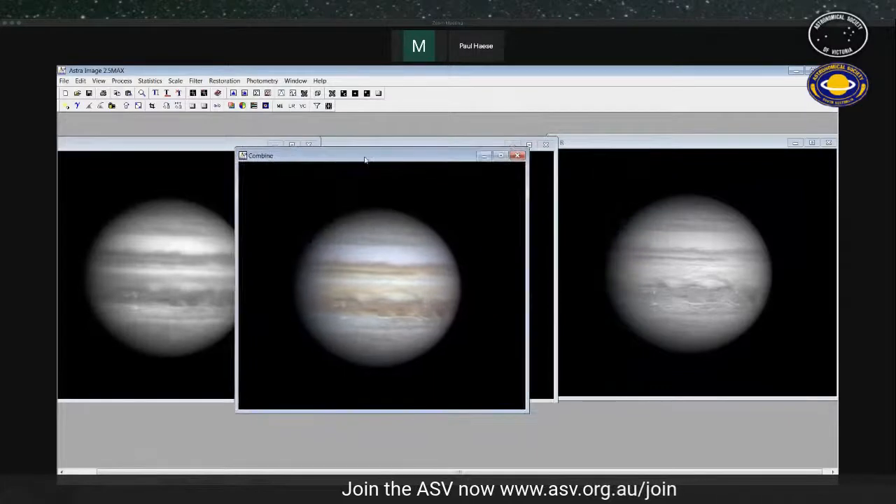
left_click(196, 81)
left_click(235, 225)
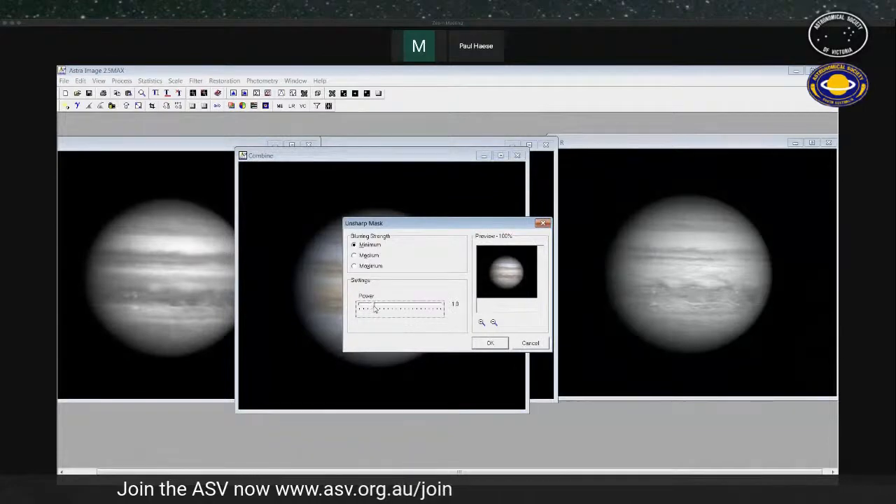
left_click(490, 343)
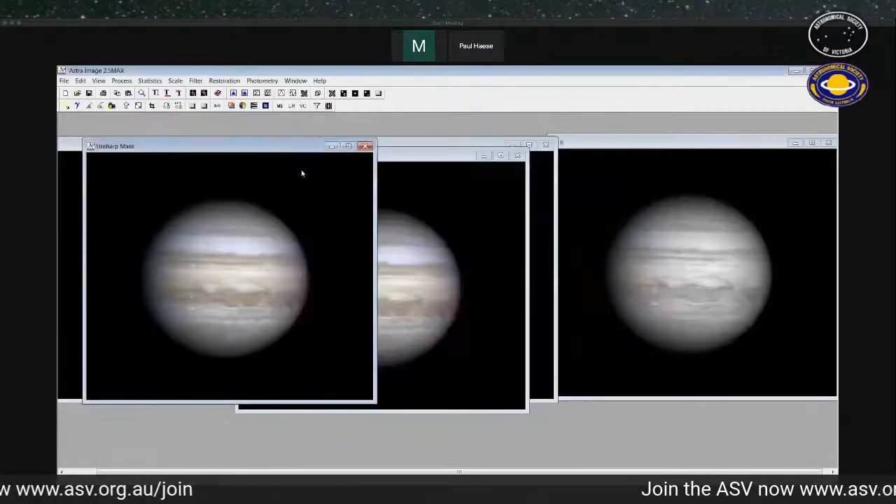
mouse_move(313, 146)
left_mouse_down()
mouse_move(354, 152)
mouse_move(308, 162)
left_mouse_up()
left_click_drag(443, 156, 616, 162)
left_click_drag(280, 167, 295, 163)
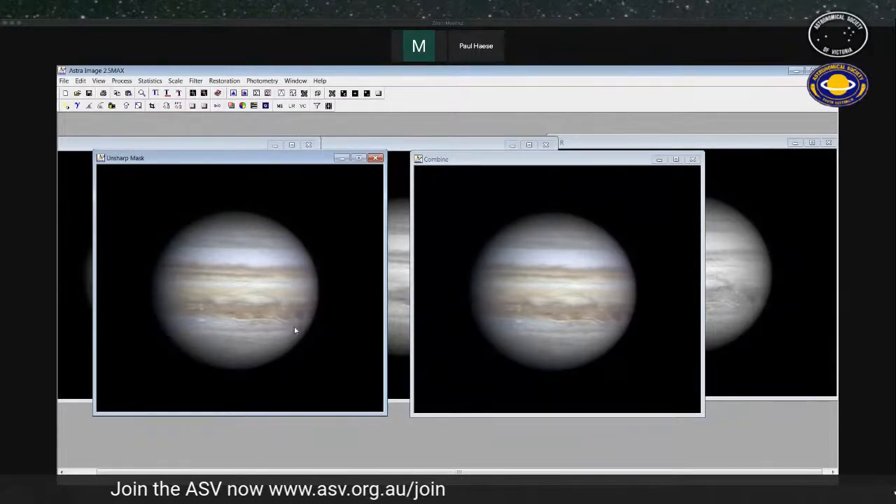
- Close the combined image, the unsharp-masked image and the separate channel images
left_click(694, 160)
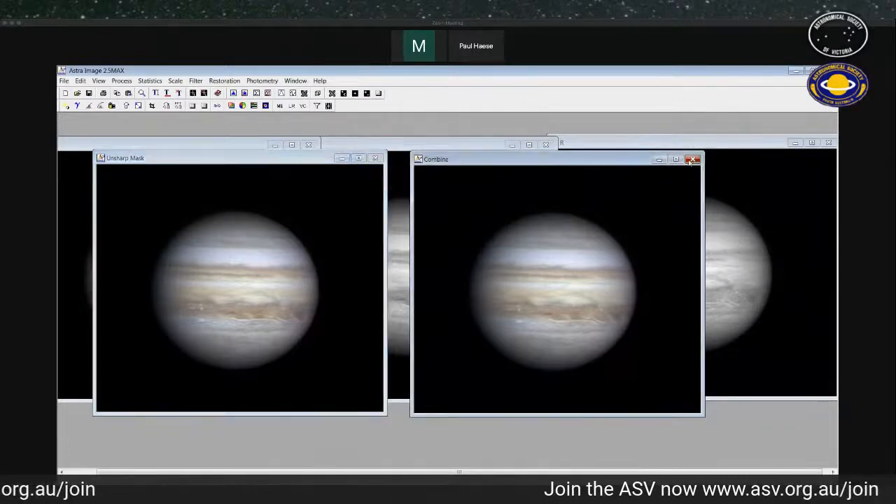
left_click(375, 160)
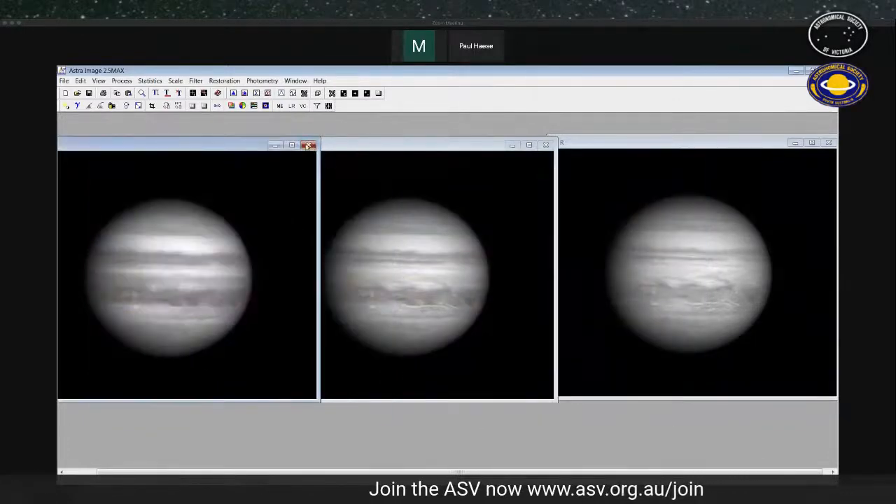
left_click(308, 144)
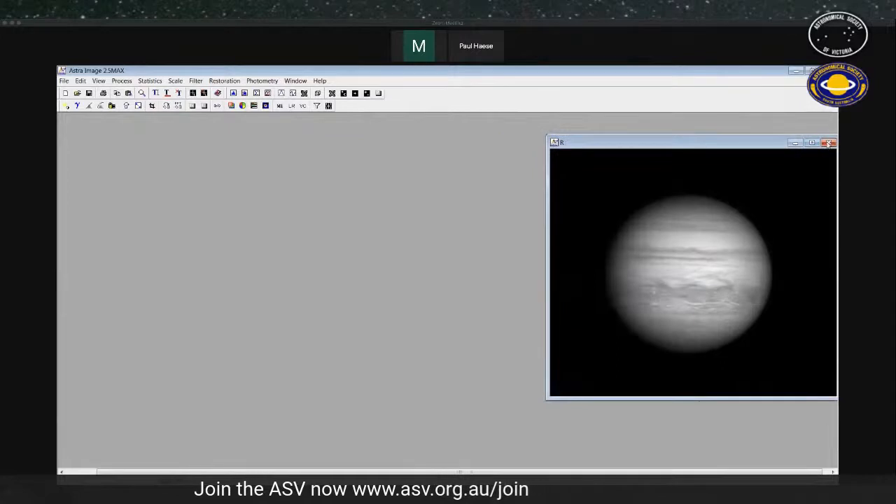
left_click(827, 142)
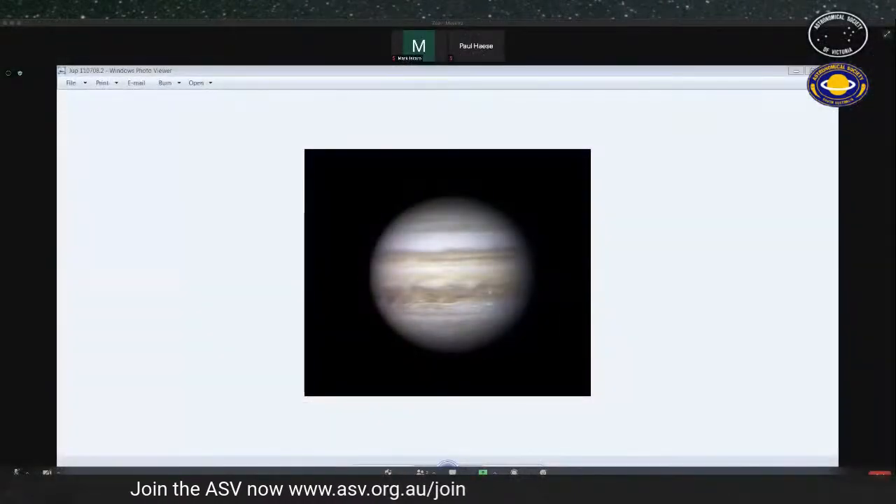
- Browse through the series of finished Jupiter images in Windows Photo Viewer, starting from Jup 110708.2
key("Right")
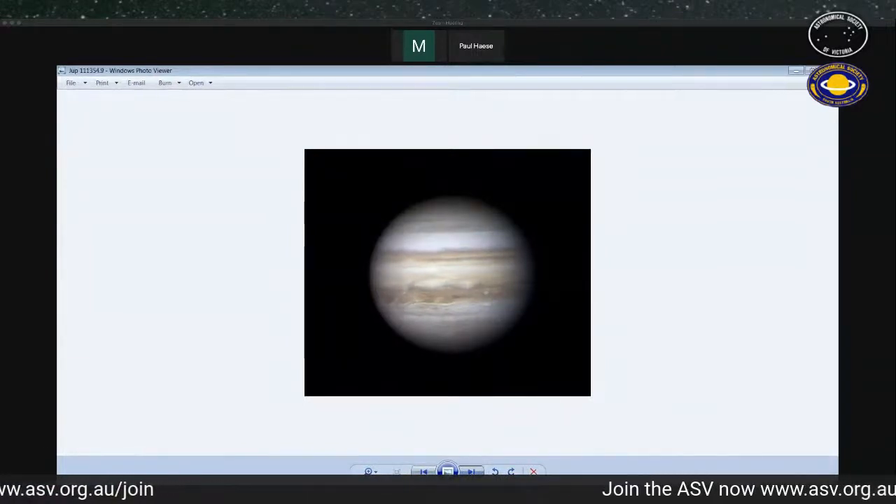
key("Right")
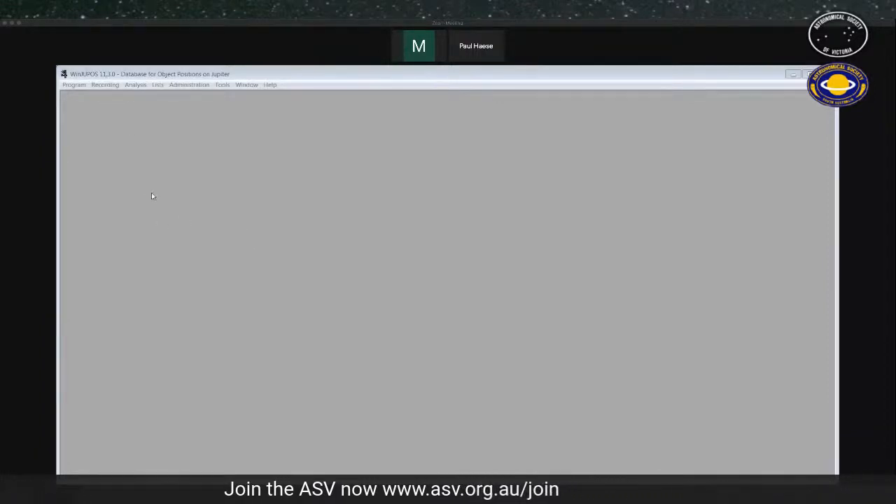
- Switch to WinJUPOS, start an image measurement for Jupiter and load the image Jup 110708.2
left_click(71, 85)
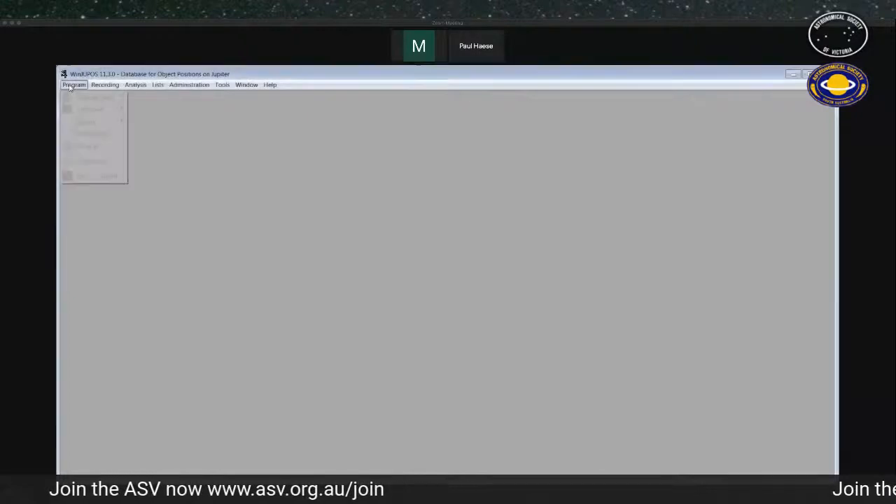
mouse_move(91, 100)
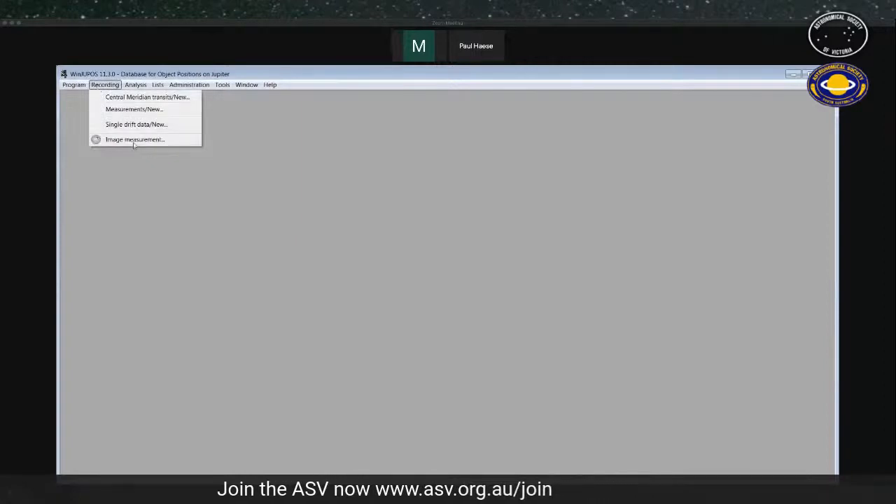
left_click(131, 140)
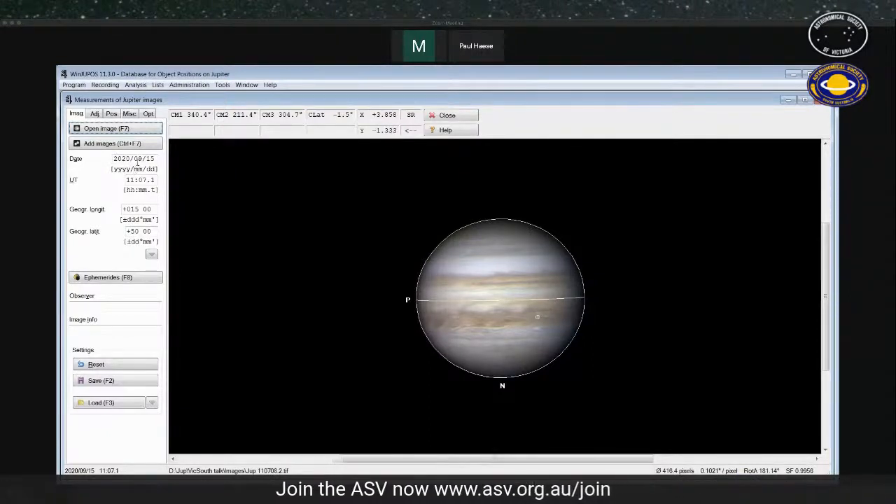
left_click(130, 129)
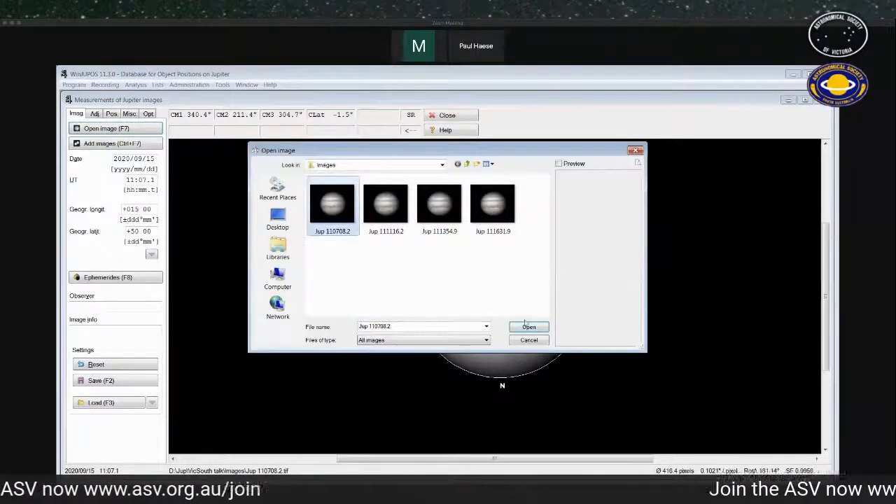
left_click(528, 327)
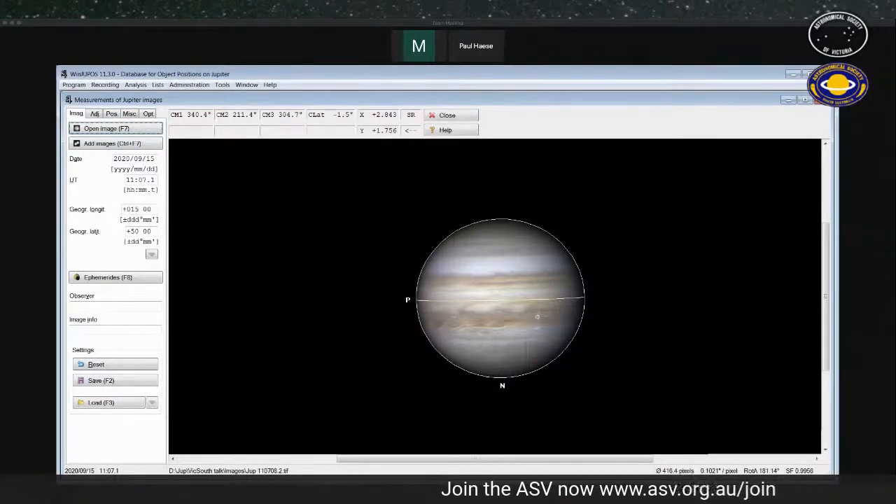
key("alt+Tab")
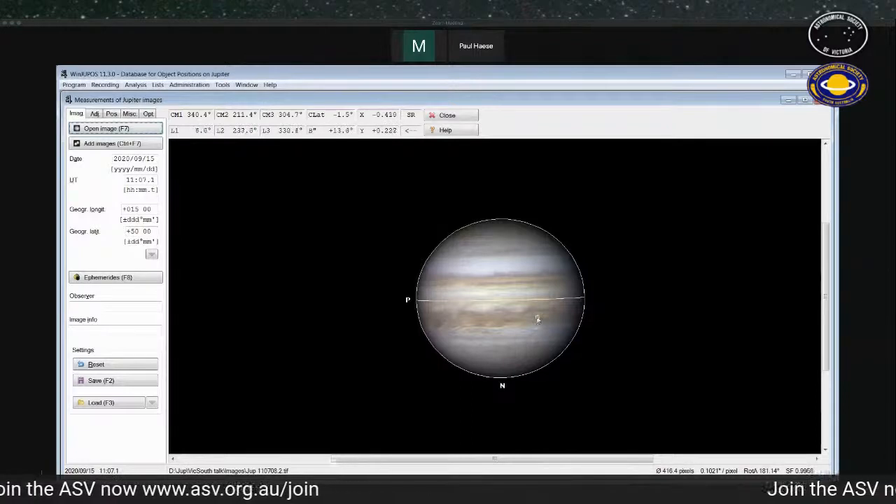
left_click(537, 317)
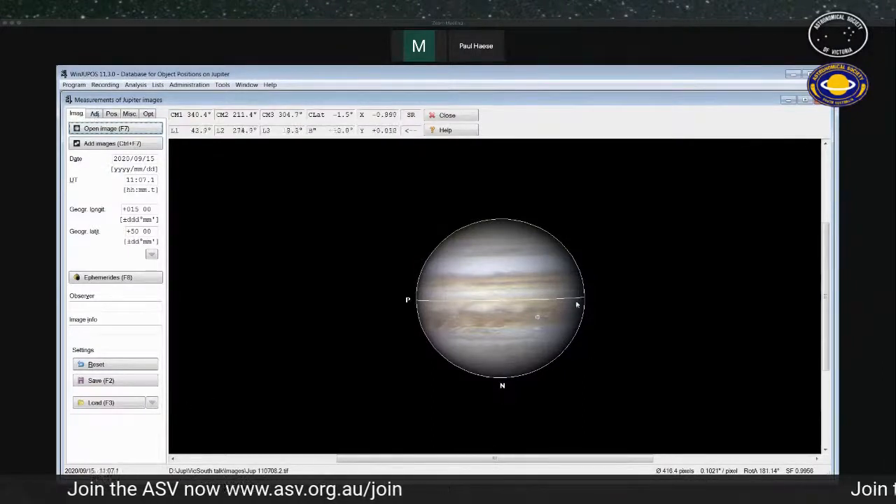
- Enable LD compensation in the image adjustments and nudge the outline frame horizontally and vertically to fit Jupiter's limb
left_click(95, 114)
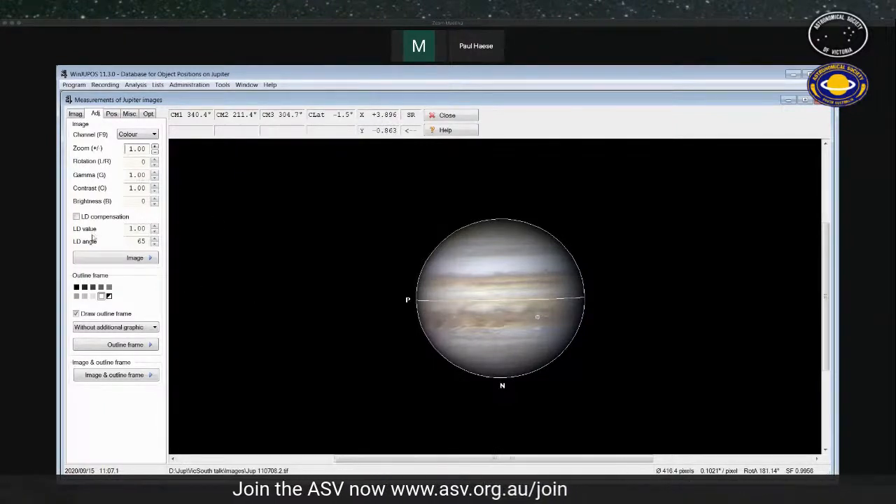
left_click(77, 218)
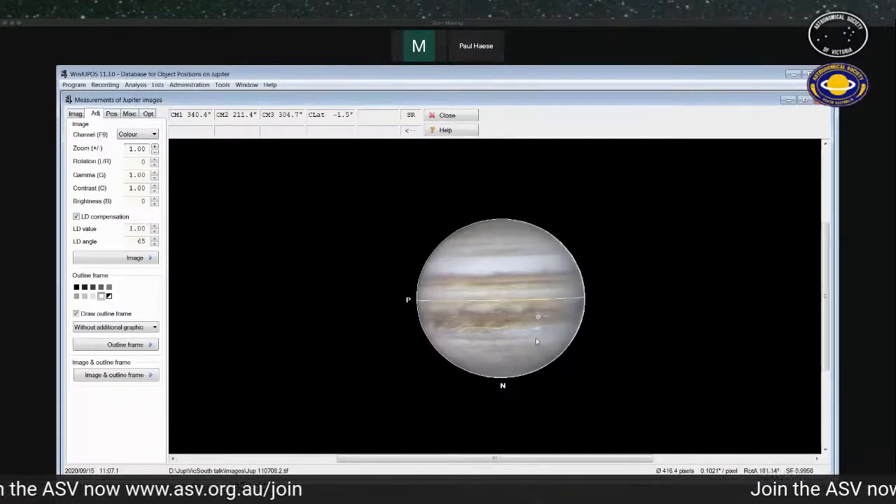
key("Right")
key("Right")
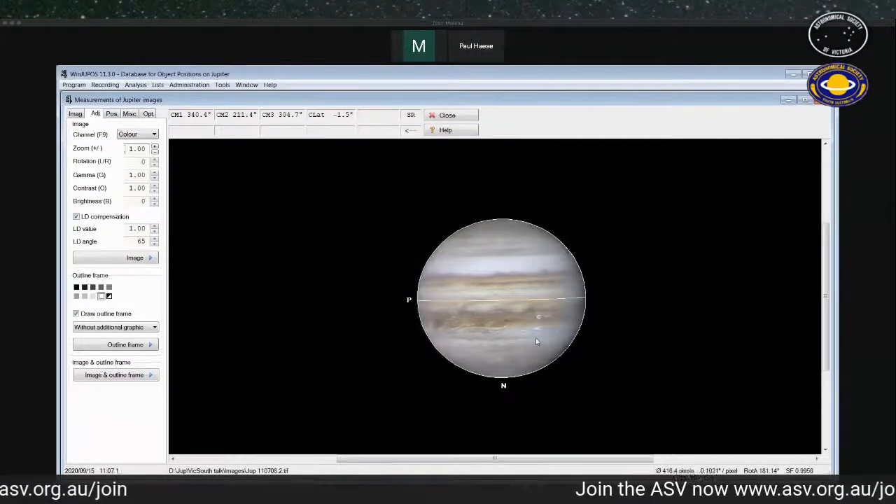
key("Right")
key("Right")
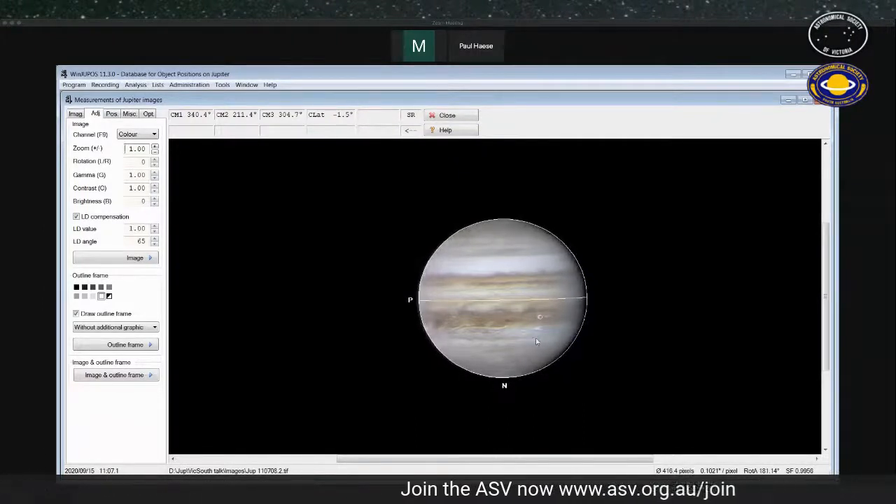
key("Left")
key("Left")
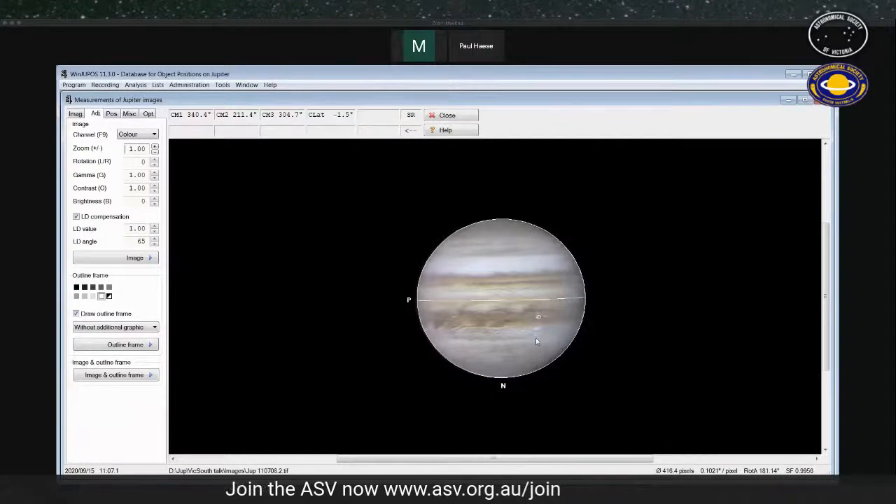
key("Up")
key("Up")
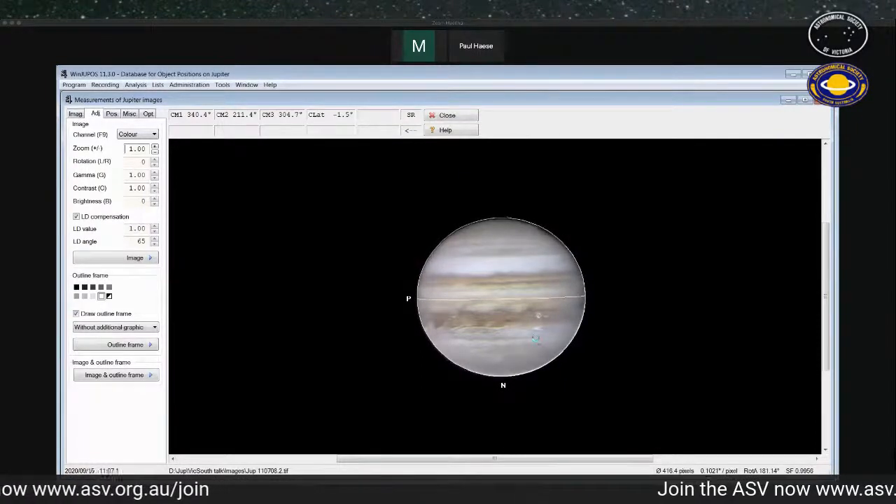
key("Down")
key("Down")
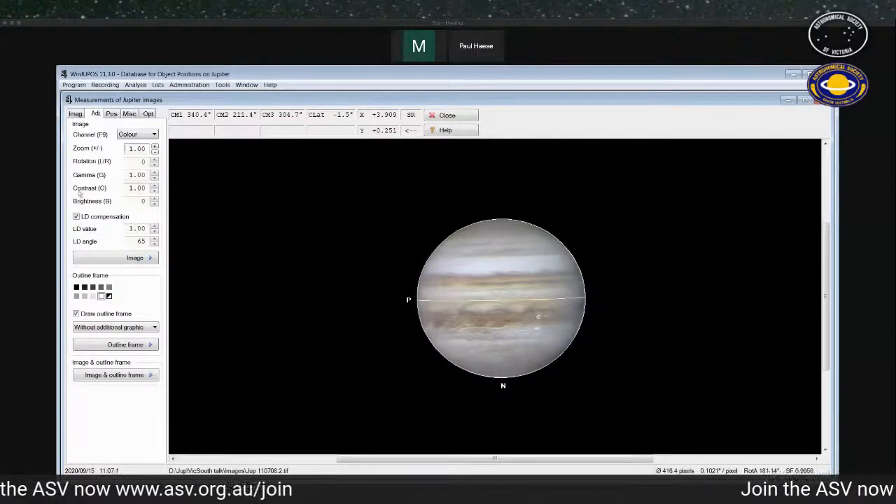
- Turn off LD compensation and set the outline frame to be drawn with additional graphic
left_click(76, 216)
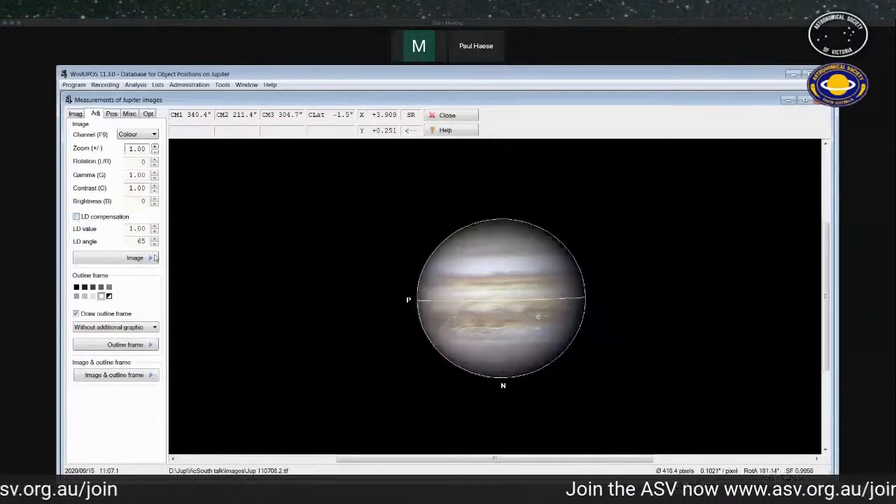
left_click(150, 346)
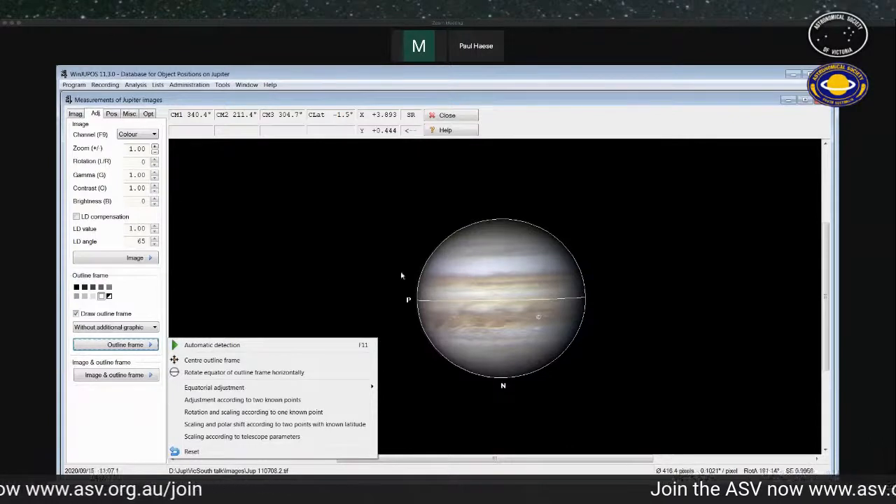
left_click(130, 326)
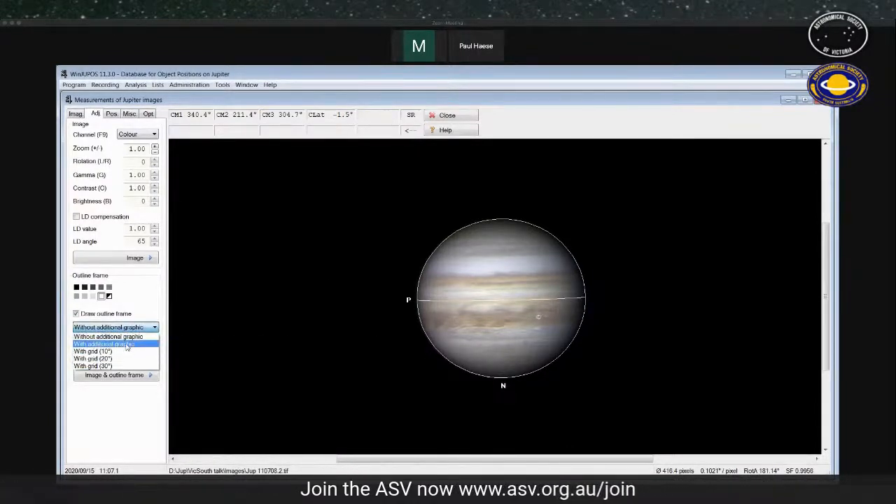
left_click(127, 344)
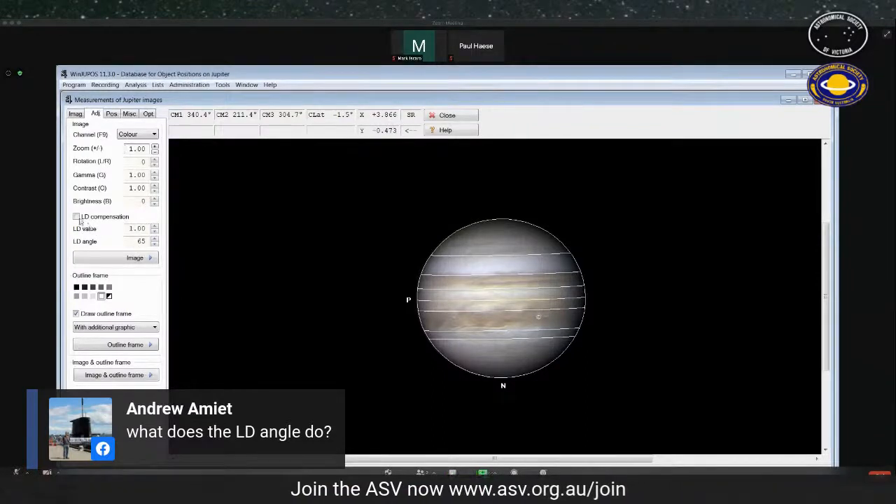
- Toggle LD compensation on and off to check how the outline frame fits Jupiter's limb
key("space")
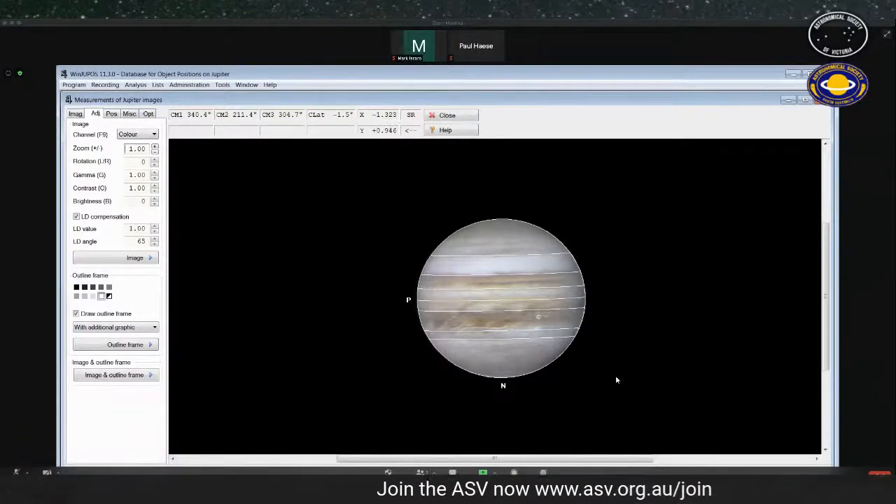
left_click(77, 217)
left_click(76, 217)
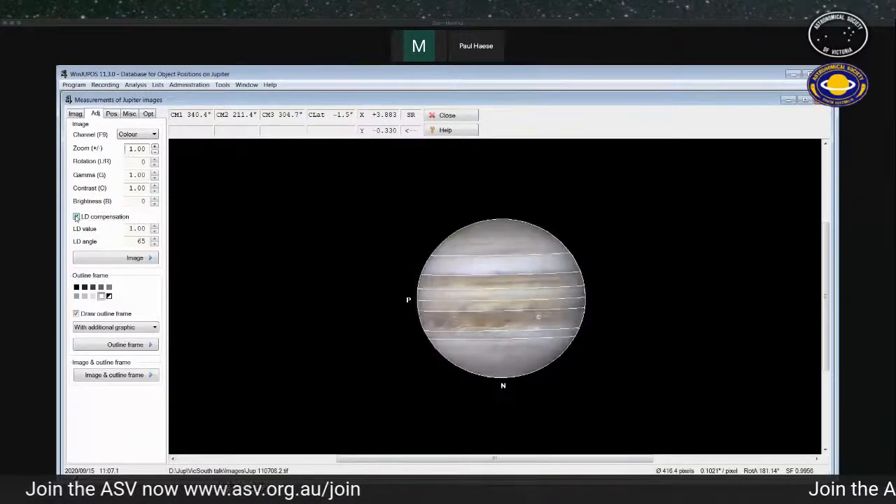
left_click(76, 217)
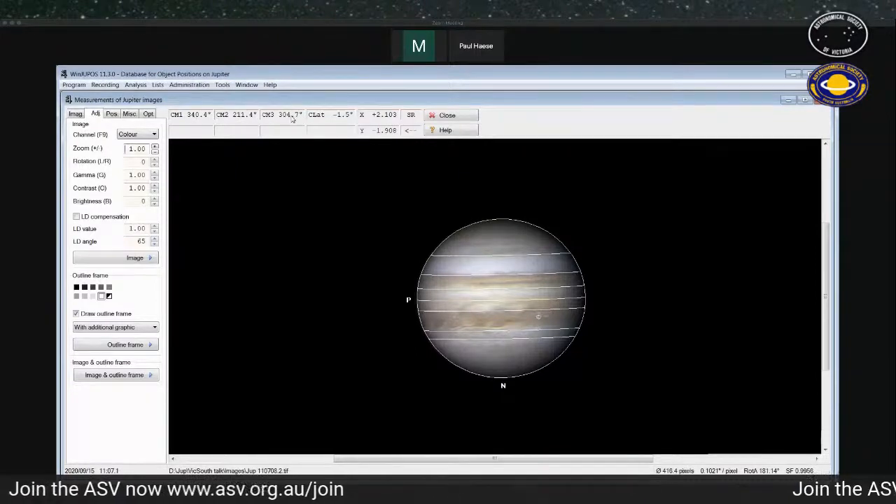
left_click(111, 114)
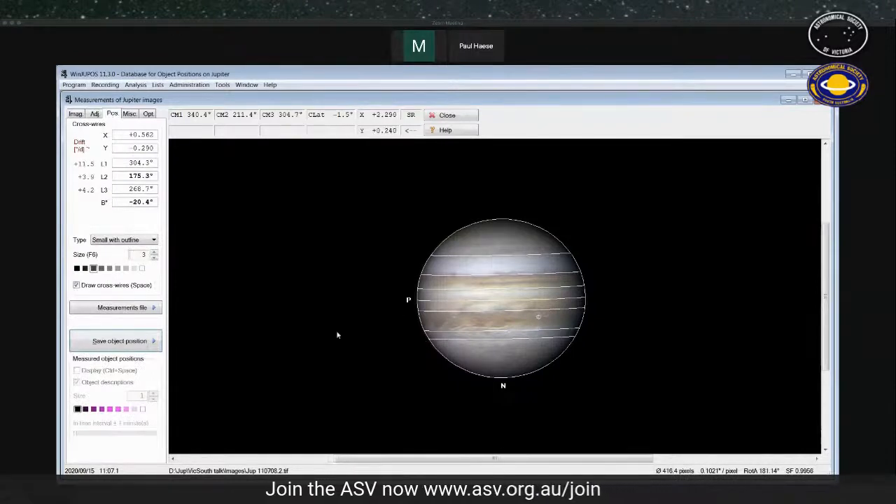
left_click(130, 114)
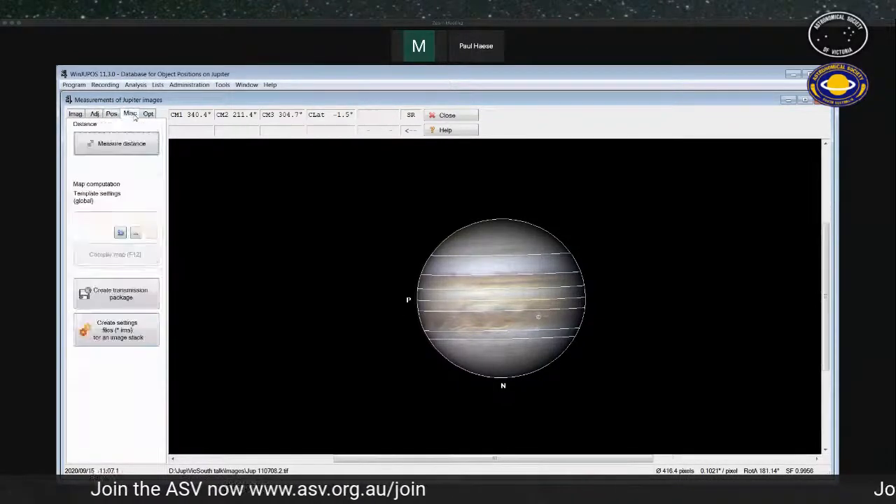
left_click(114, 115)
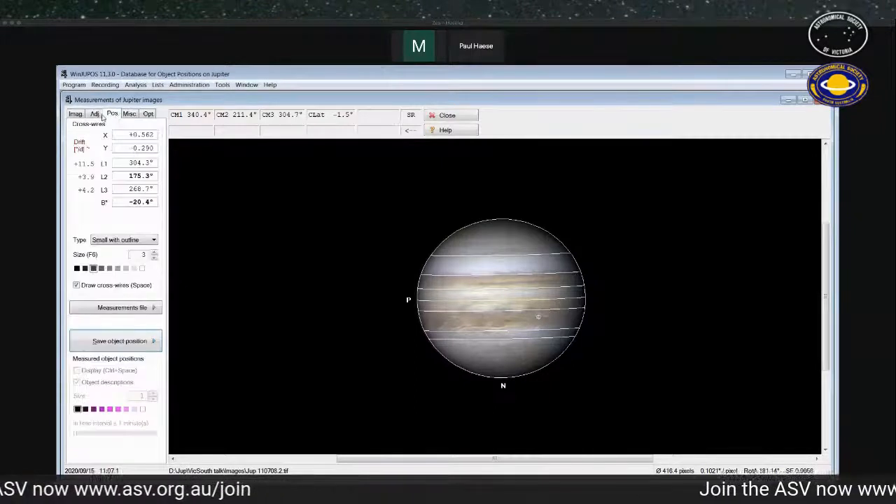
left_click(95, 114)
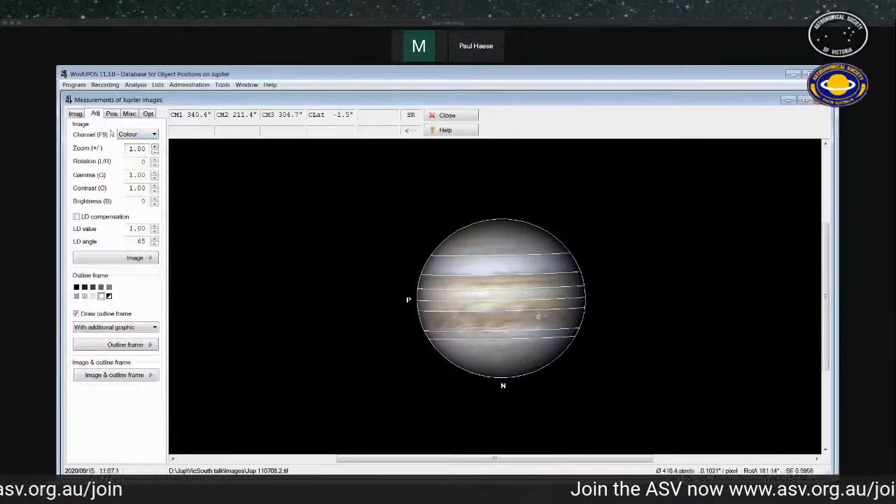
- Start saving the measurement settings, examine the settings files in the AS_P45 run folders such as Run 5, Run 2 and Run 3, and cancel
left_click(76, 114)
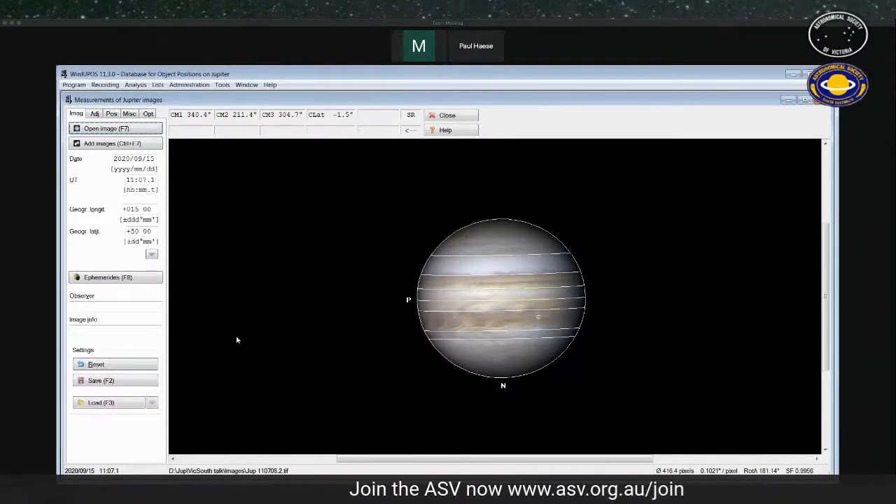
left_click(136, 383)
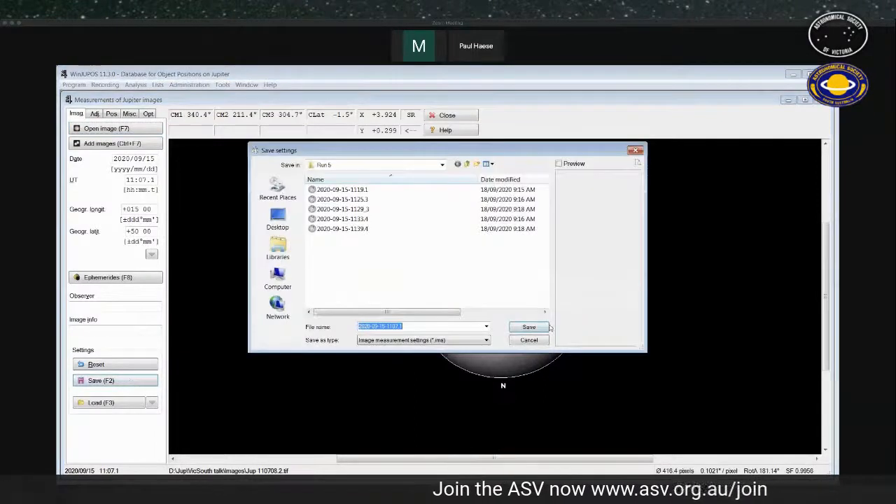
left_click(442, 165)
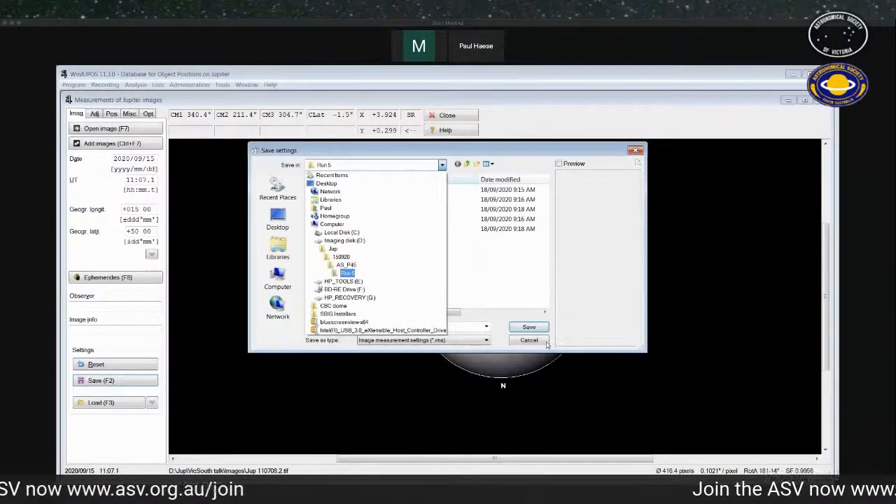
left_click(506, 155)
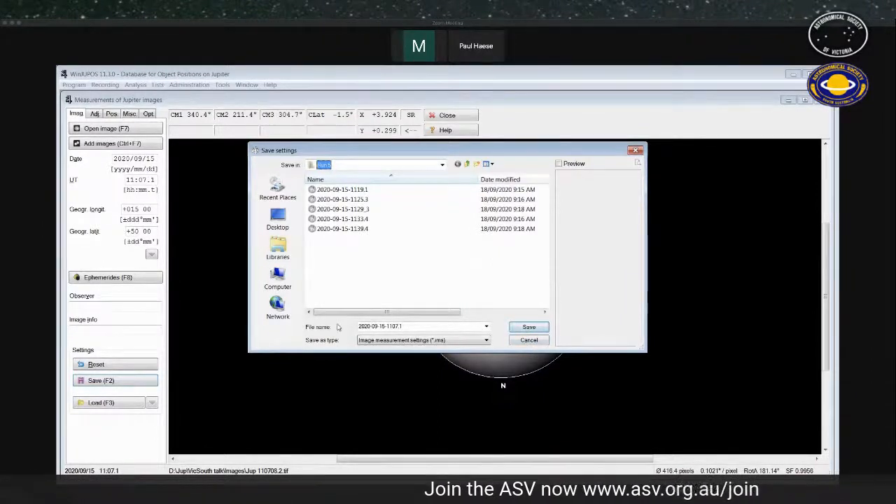
left_click(441, 164)
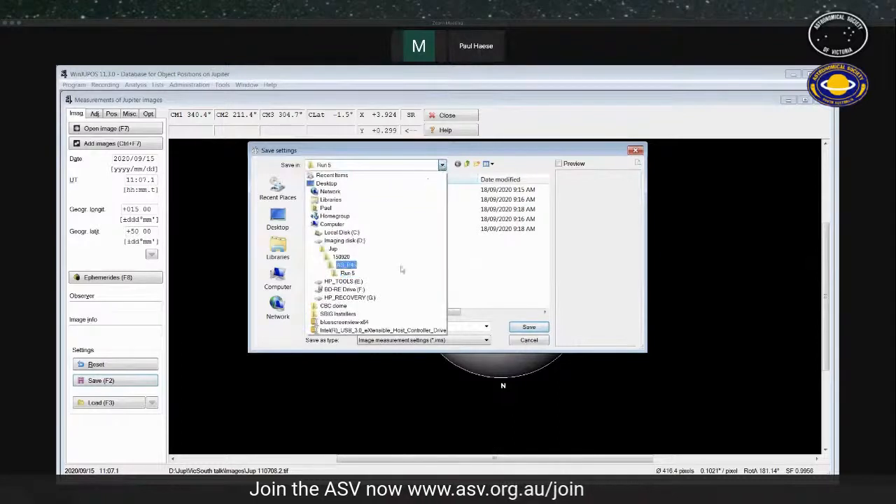
left_click(401, 269)
left_click(324, 210)
left_click(324, 211)
left_click(324, 211)
left_click(416, 248)
double_click(325, 209)
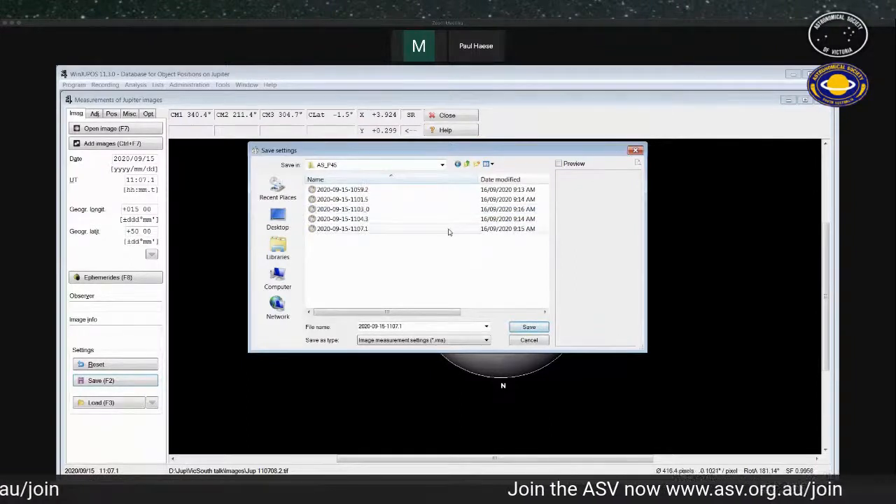
left_click(442, 166)
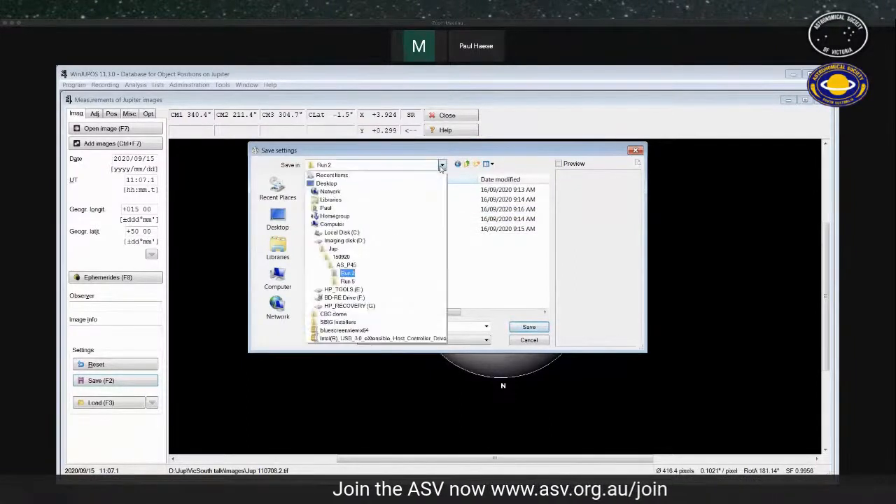
left_click(377, 265)
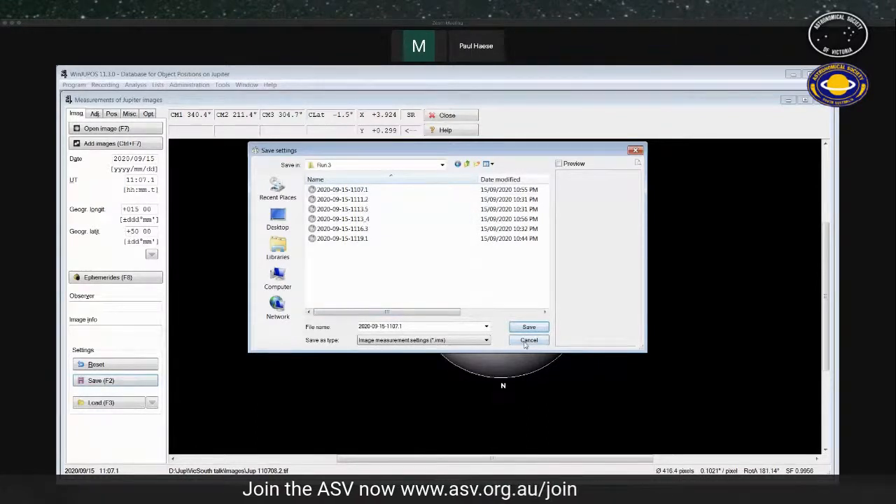
left_click(528, 340)
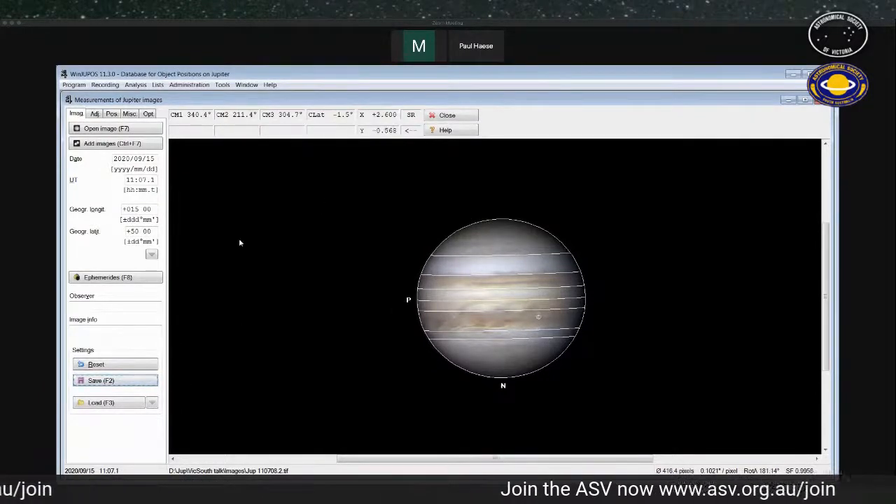
- Load the image Jup 111116.2 for measurement and set its UT to 11:11.2
left_click(142, 129)
left_click(385, 206)
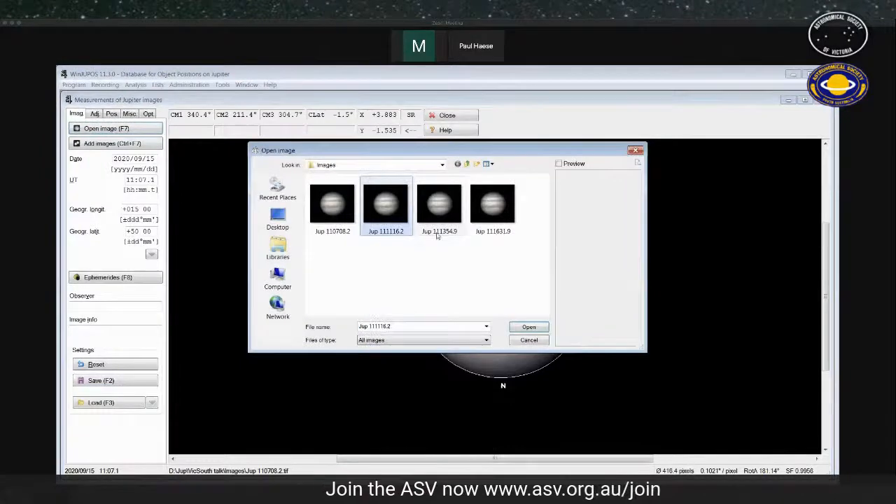
left_click(528, 327)
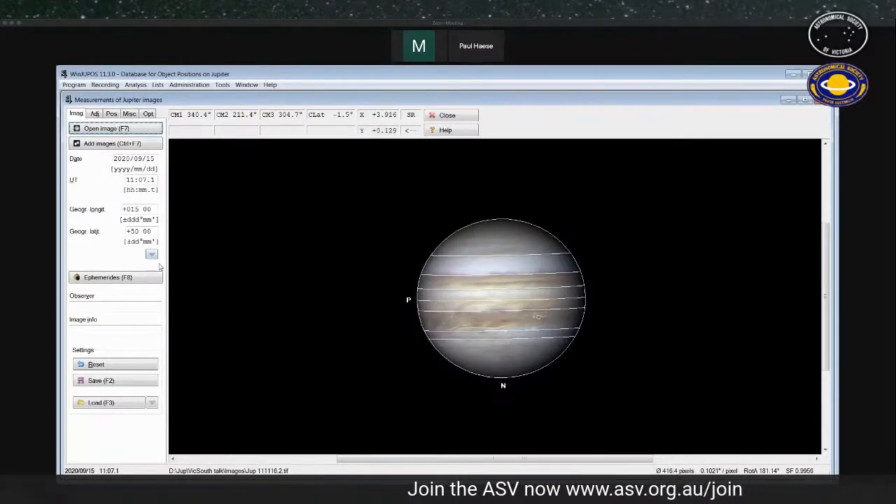
left_click(140, 180)
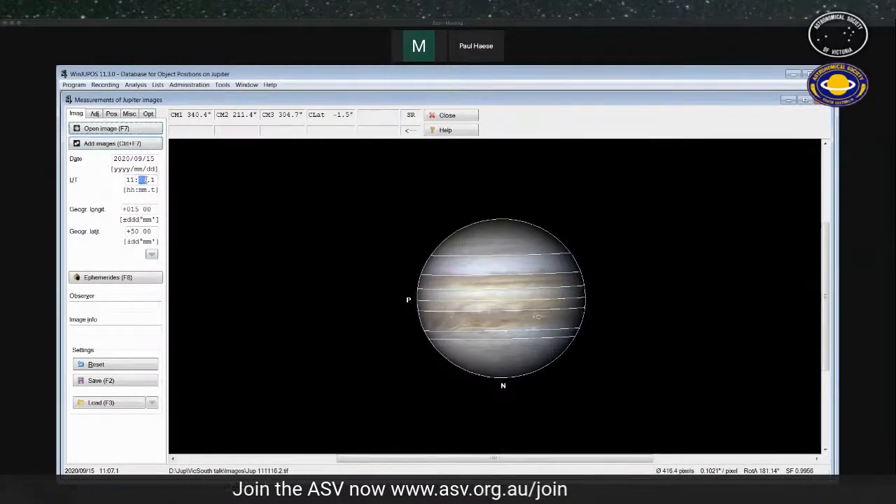
type("1.")
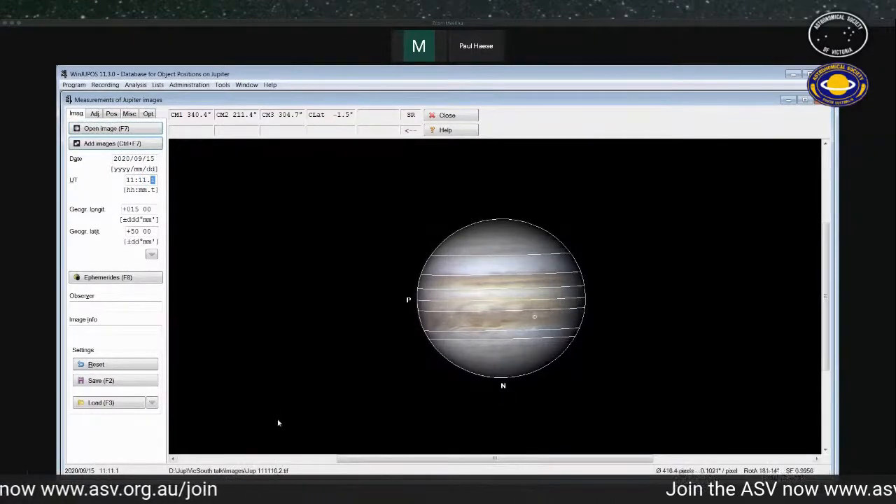
type("2")
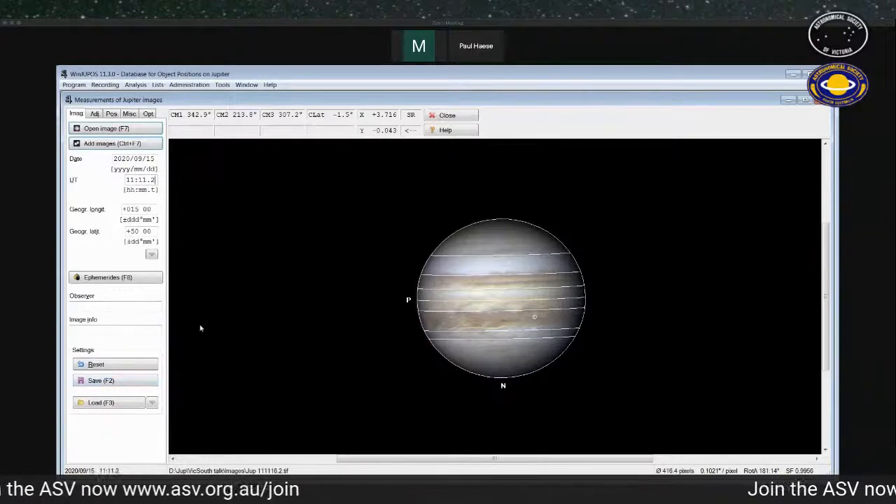
- Check the outline frame's fit on Jup 111116.2 by switching LD compensation on and off
left_click(95, 114)
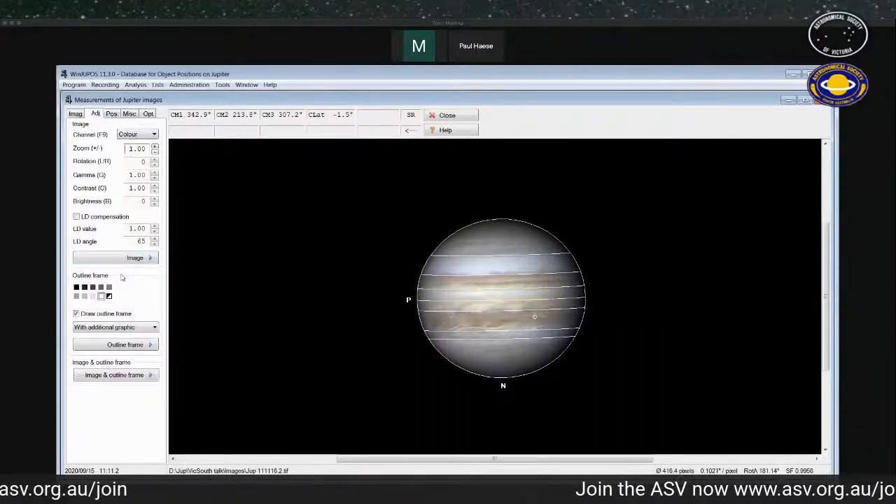
left_click(77, 217)
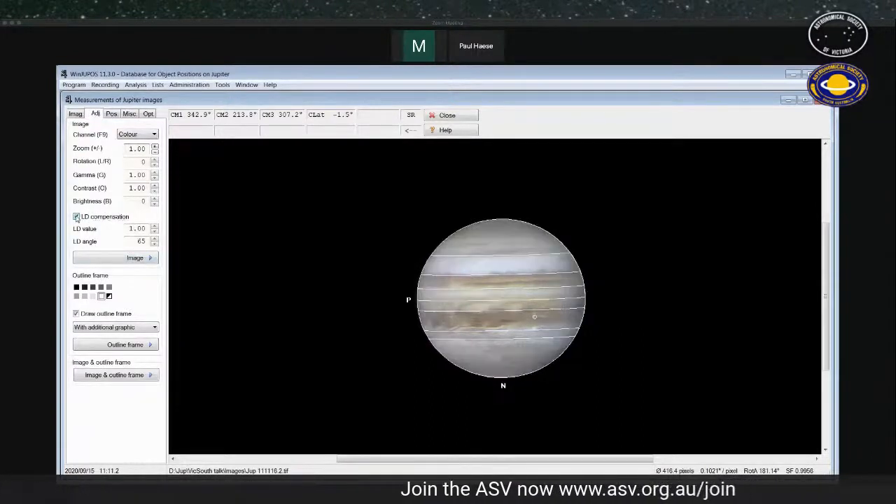
left_click(76, 218)
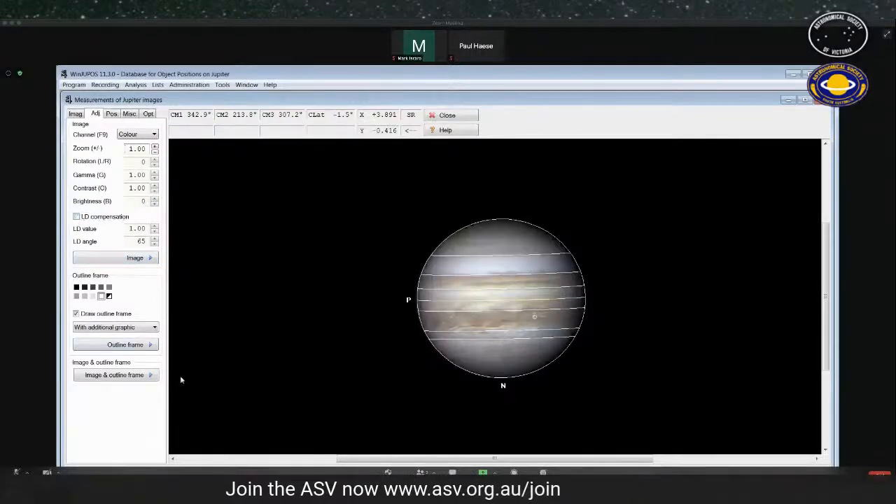
- Close the Jupiter image measurement window and open the De-rotation of images tool
left_click(76, 114)
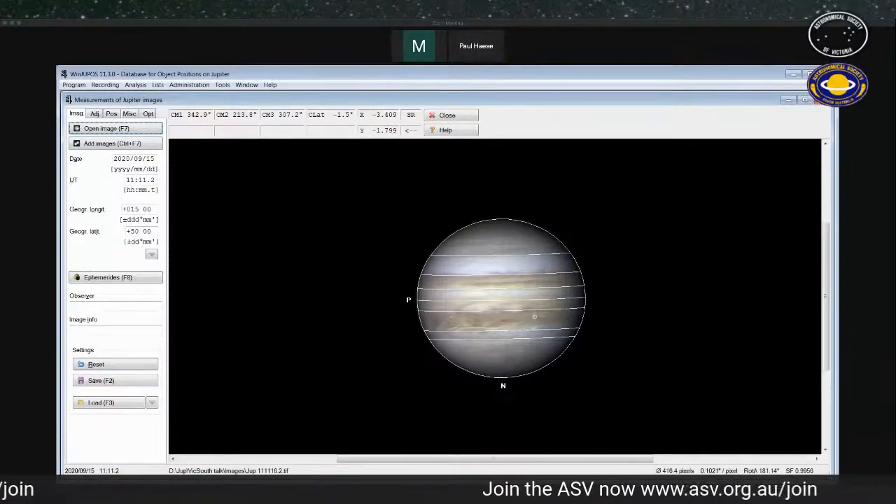
left_click(819, 100)
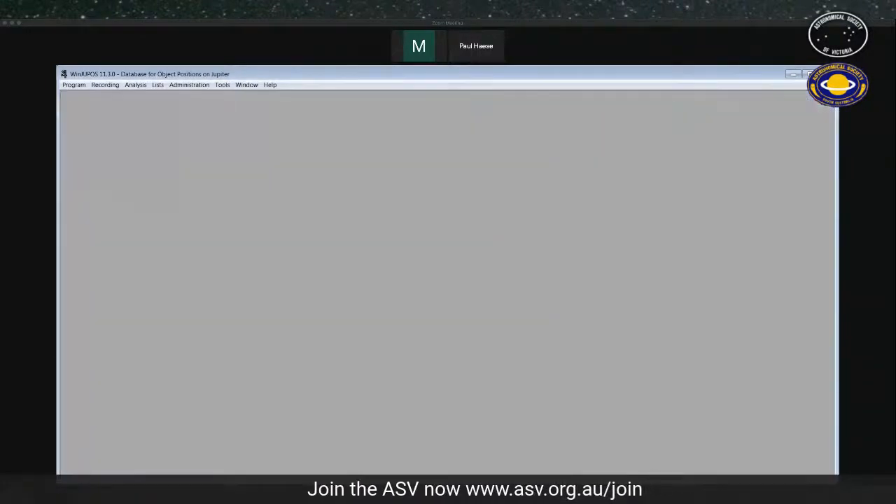
left_click(222, 84)
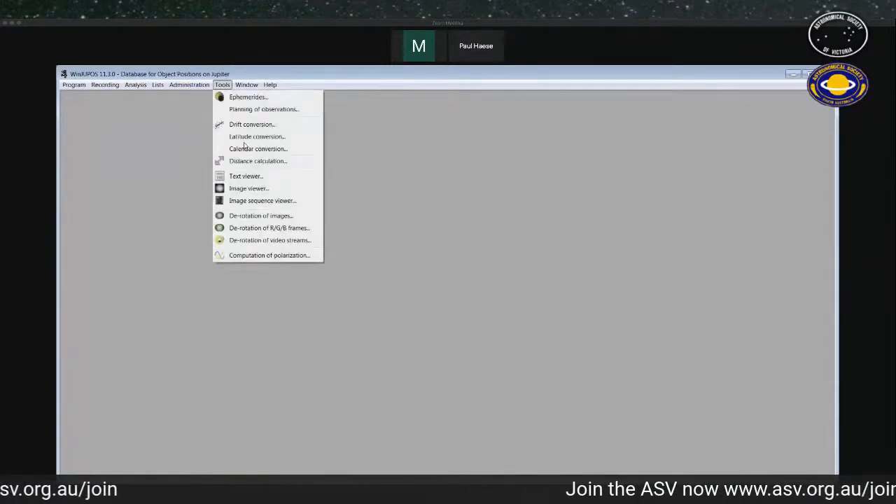
left_click(253, 217)
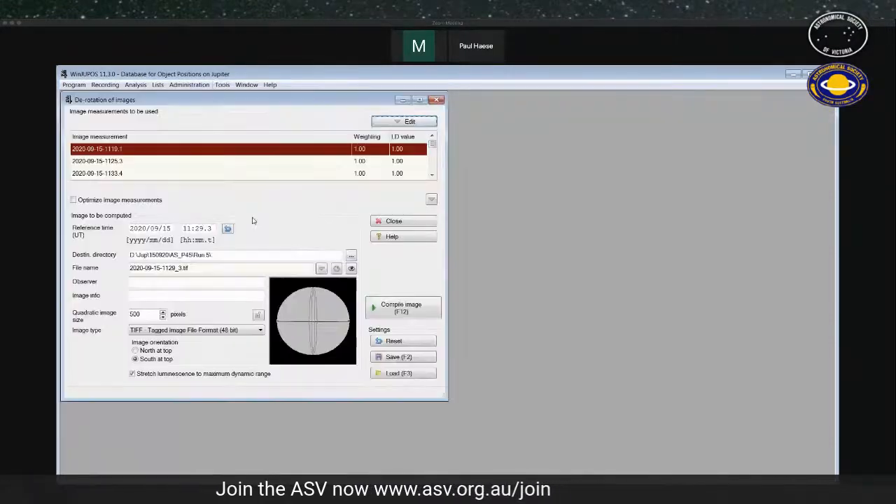
- Remove all image measurements from the de-rotation list
left_click(409, 121)
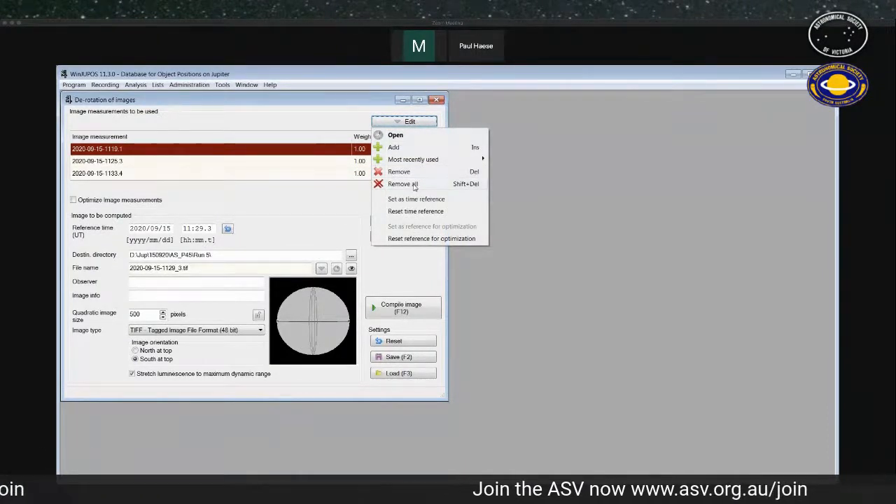
left_click(414, 185)
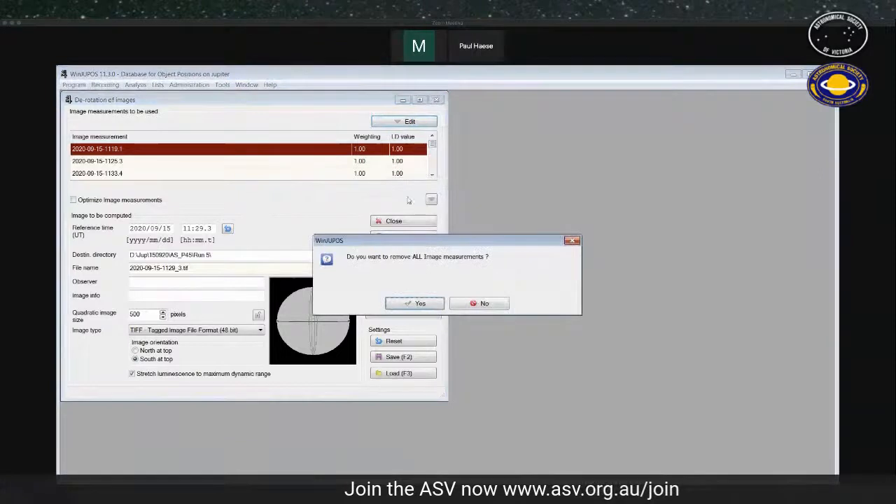
left_click(412, 305)
- Add the image measurements 2020-09-15-1107.1, 1111.2, 1113.5 and 1113_4 from the AS_P45 Run 3 folder
left_click(422, 125)
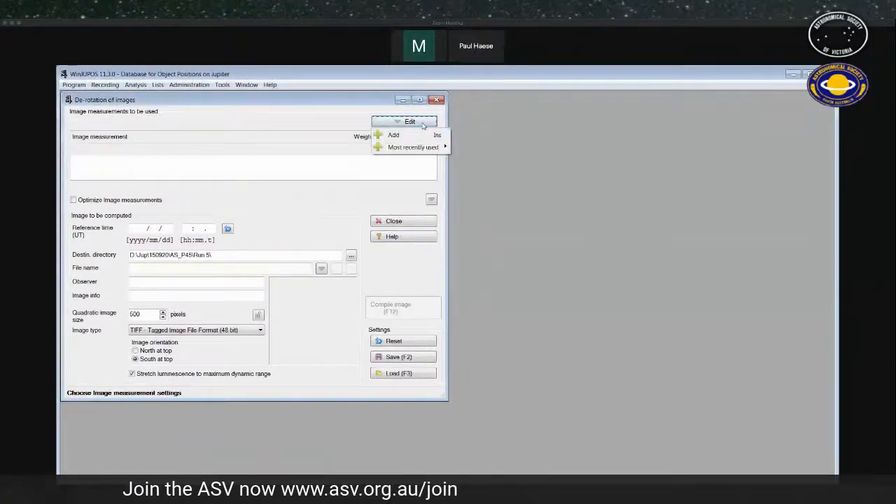
left_click(399, 134)
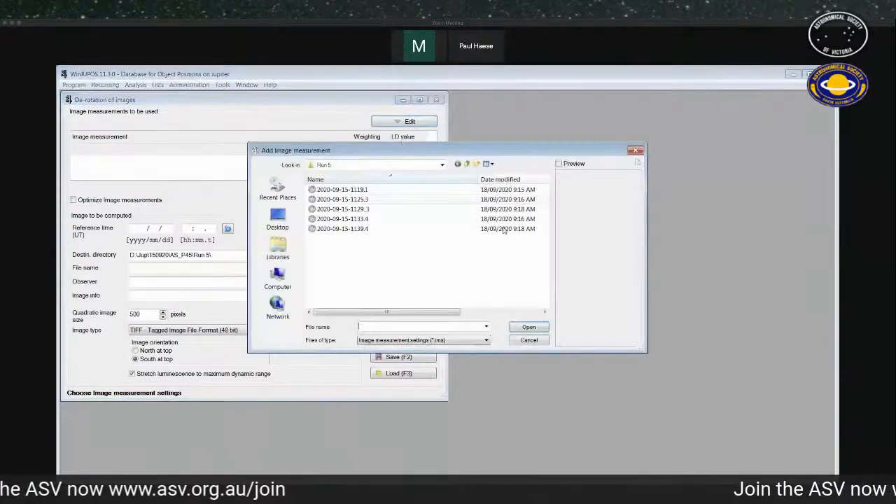
left_click(442, 165)
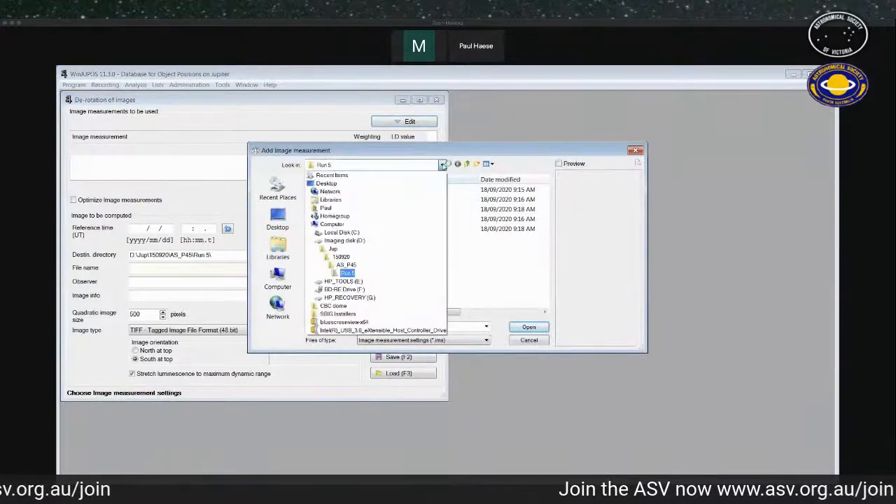
left_click(400, 265)
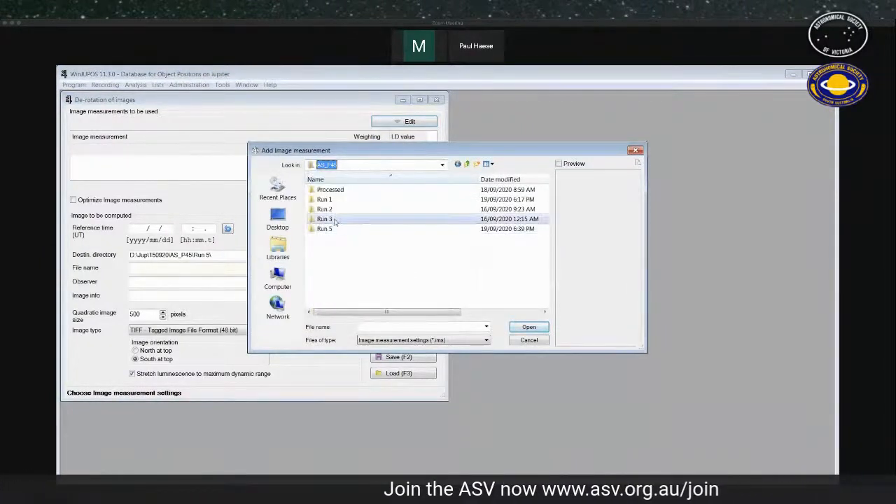
left_click(343, 190)
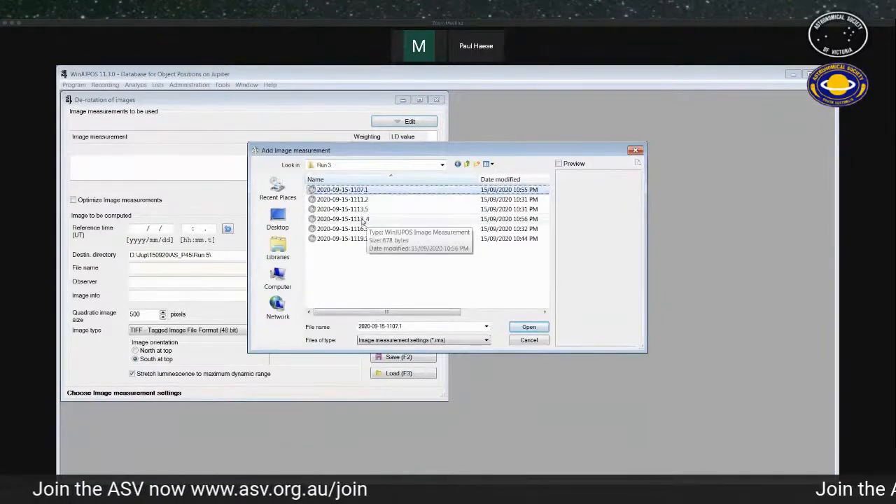
left_click(365, 219, "shift")
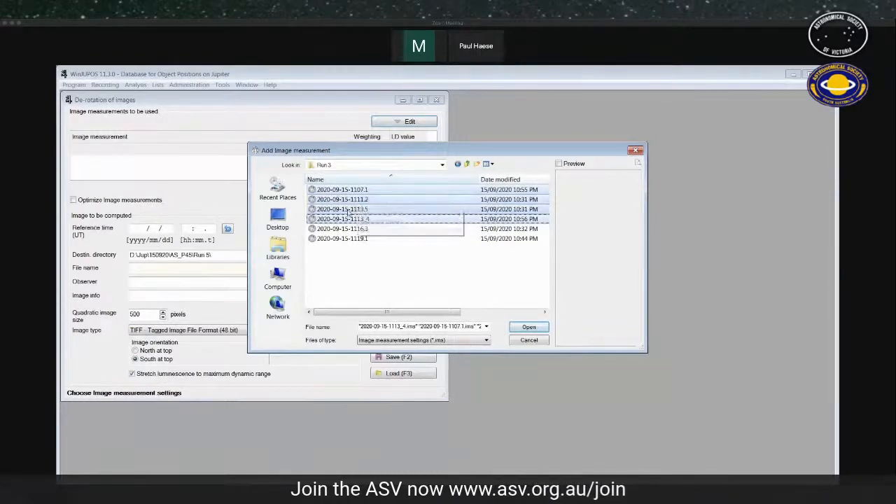
left_click(529, 327)
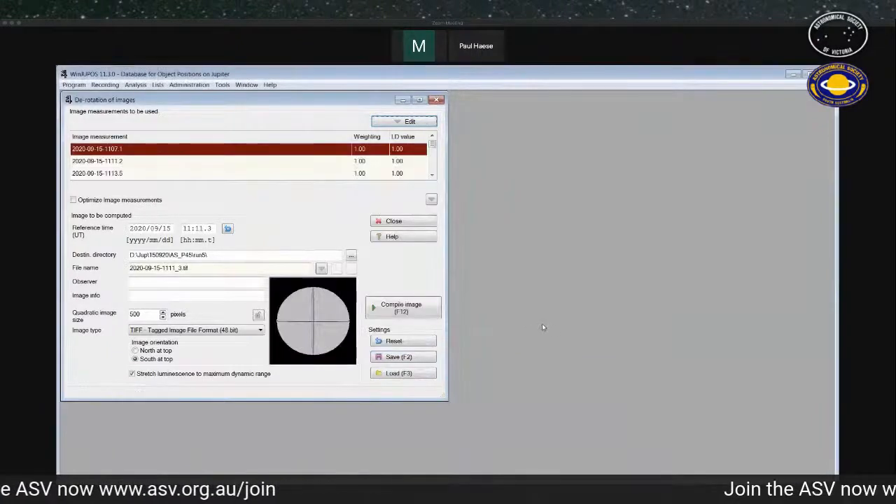
left_click(427, 123)
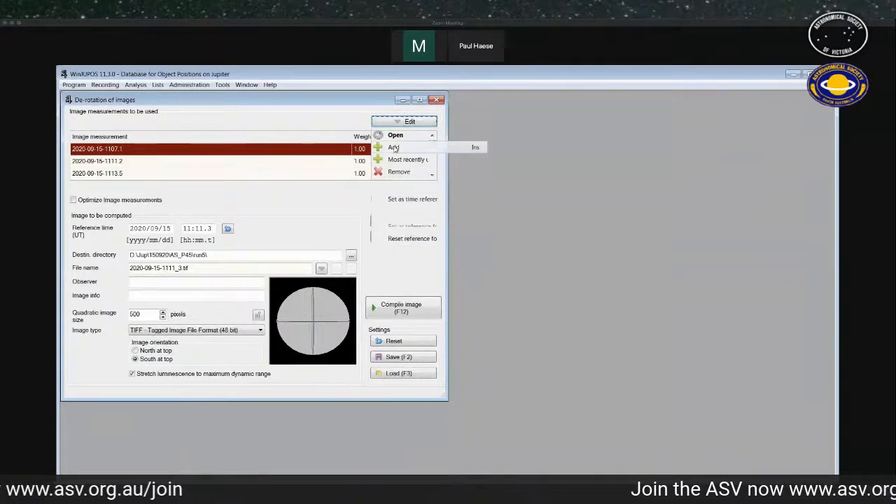
left_click(394, 148)
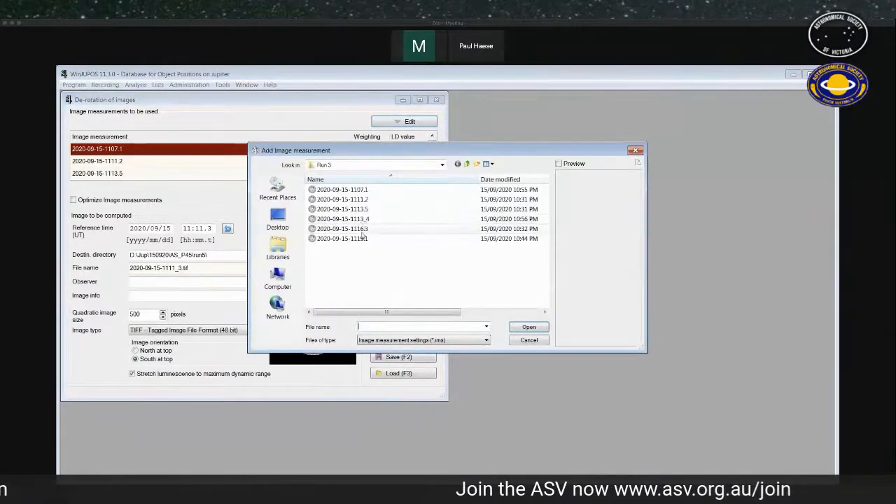
left_click(529, 340)
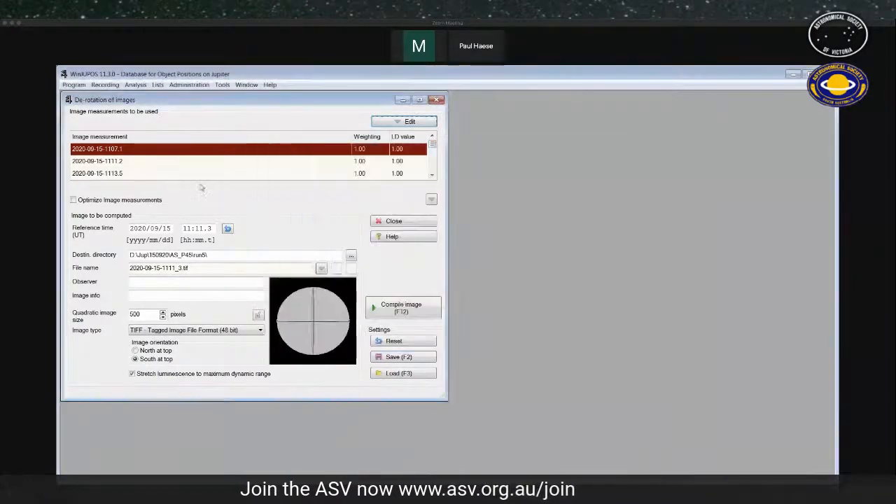
left_click(126, 175)
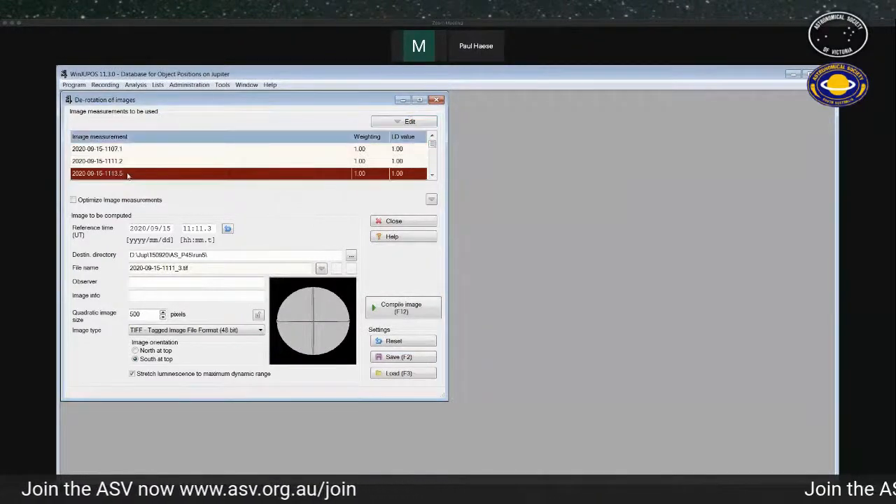
left_click(431, 175)
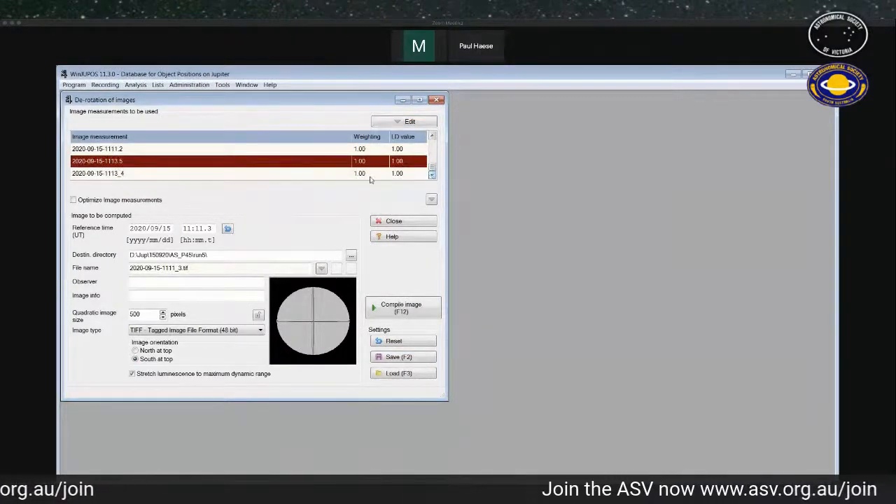
left_click(240, 174)
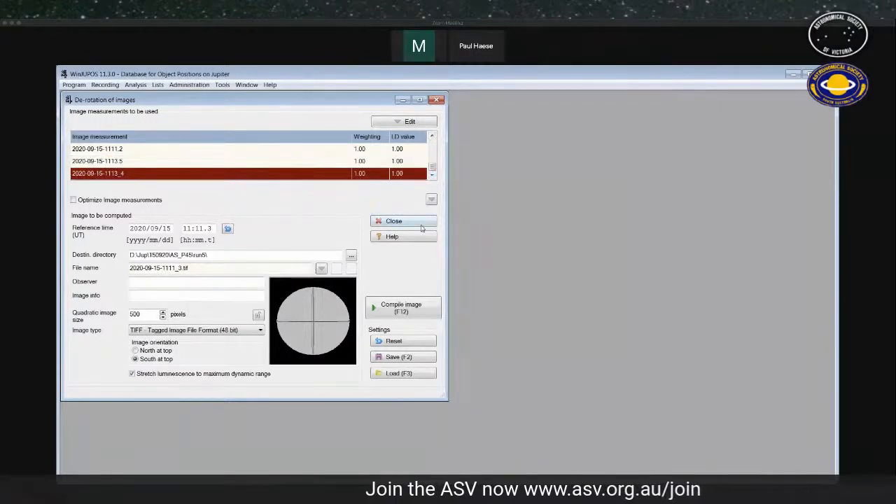
left_click(409, 122)
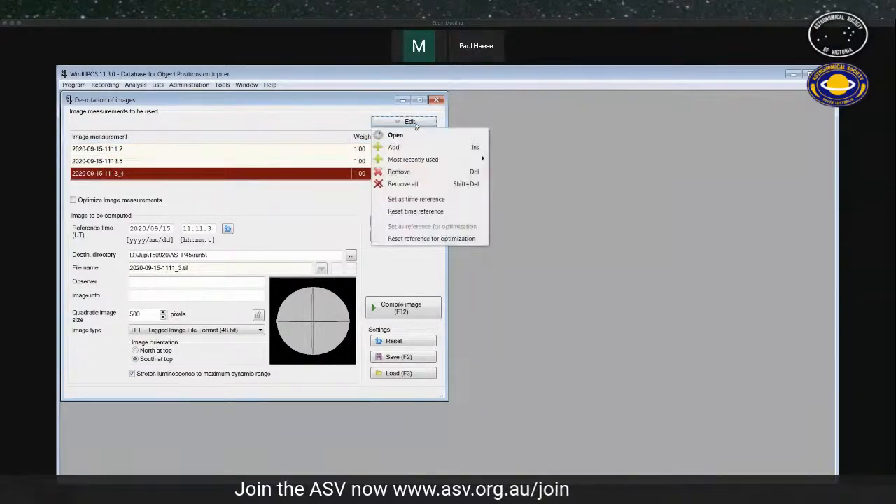
left_click(408, 172)
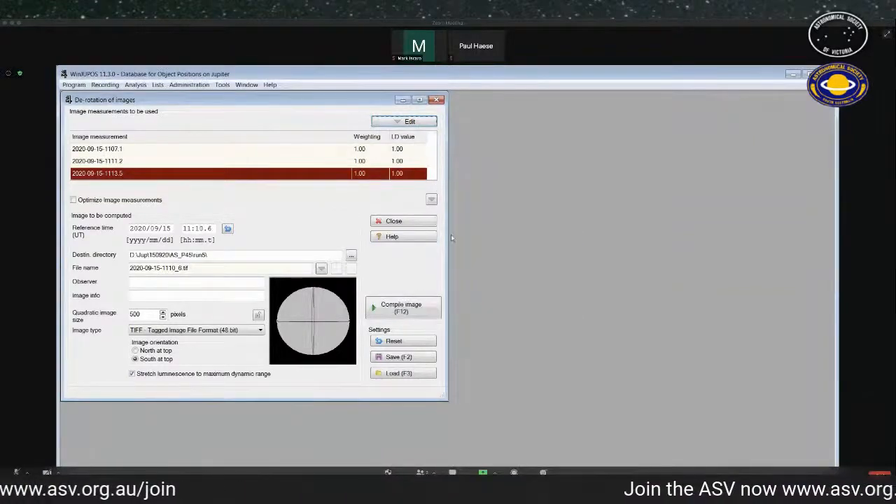
- Add the image measurements 2020-09-15-1116.3 and 2020-09-15-1119.1 from Run 3 to the de-rotation list
left_click(416, 121)
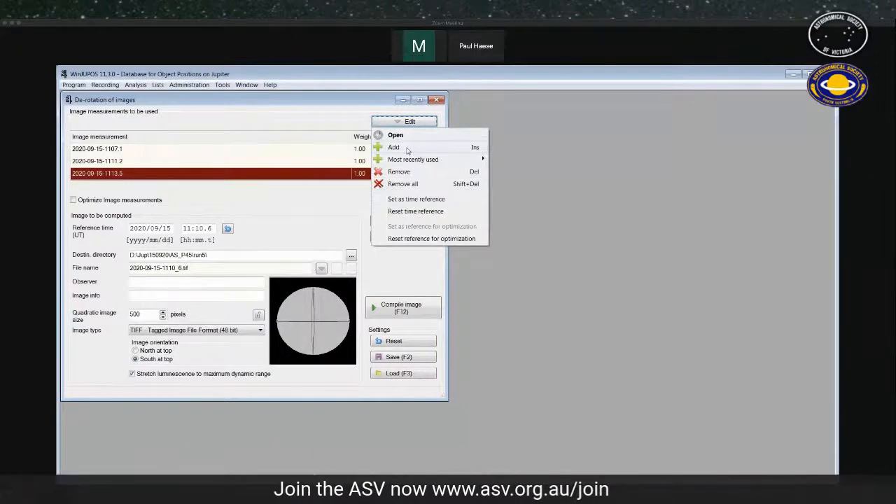
left_click(393, 147)
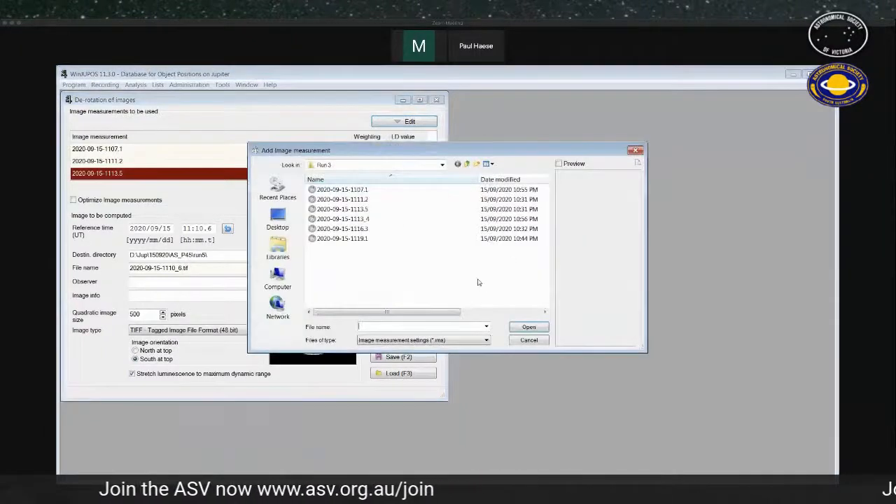
left_click(364, 231)
left_click(528, 328)
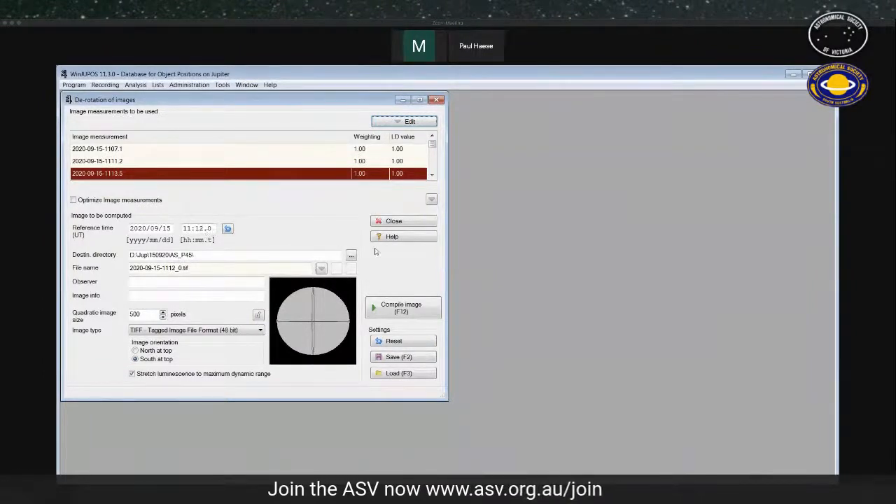
left_click(413, 121)
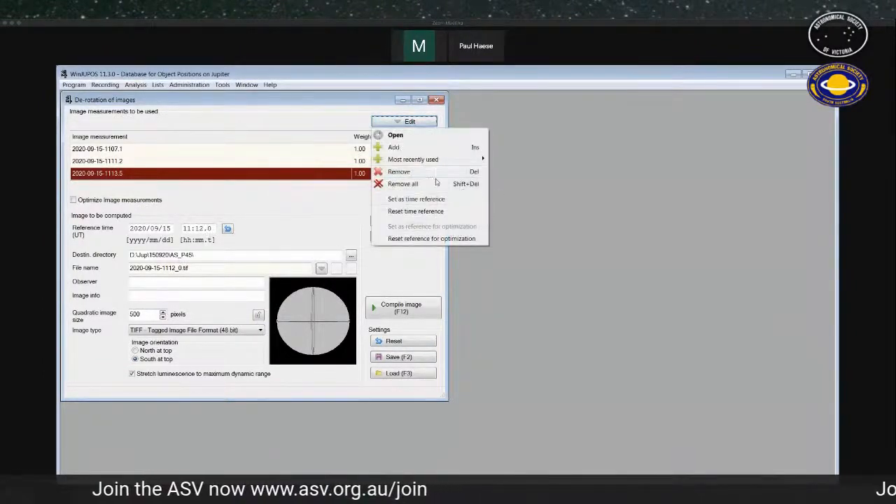
left_click(393, 147)
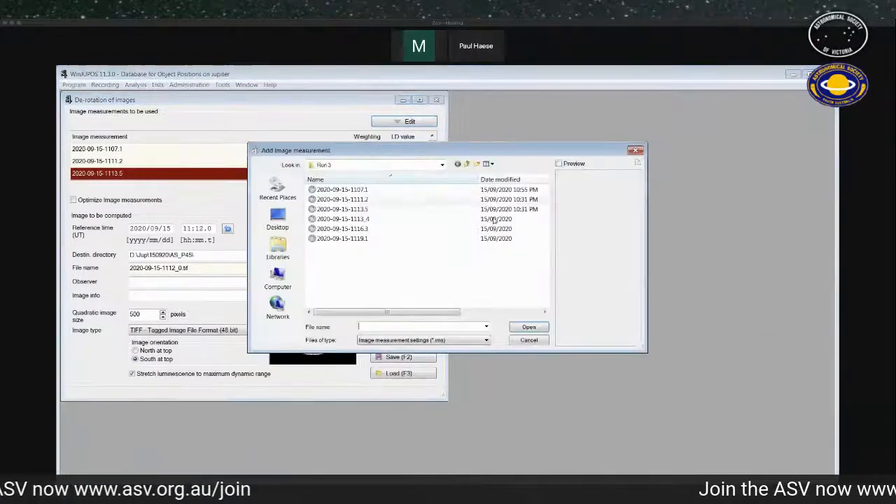
left_click(344, 238)
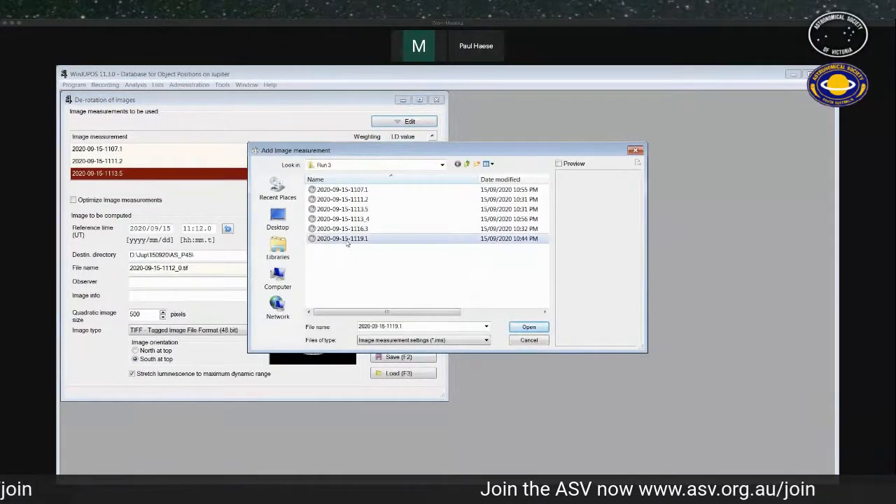
left_click(530, 329)
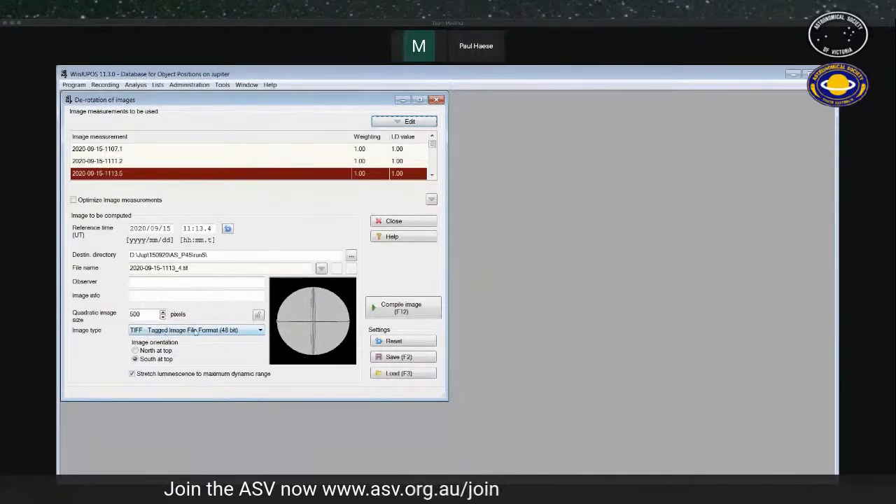
- Choose TIFF - Tagged Image File Format (48 bit) as the image type and compile the de-rotated Jupiter image
left_click(258, 332)
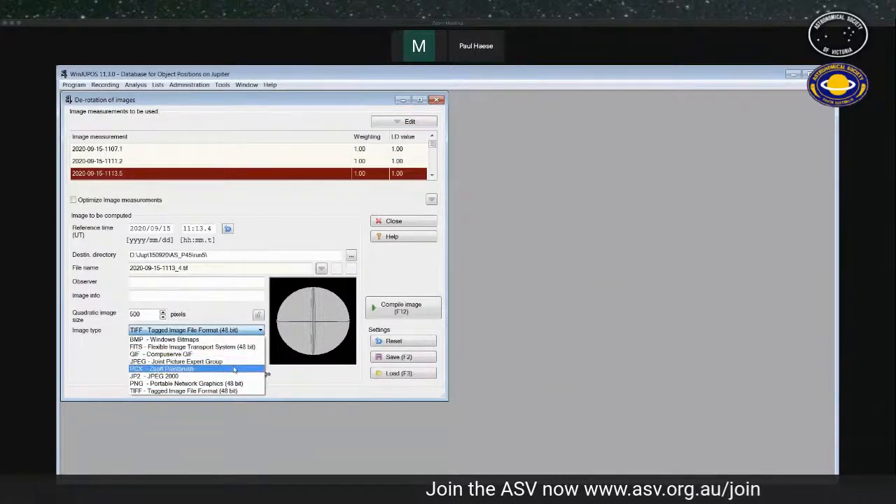
left_click(221, 390)
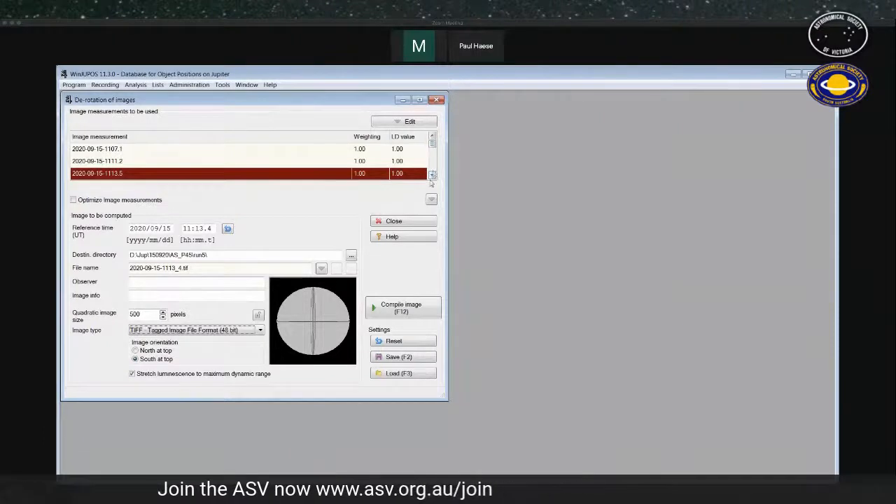
left_click(399, 309)
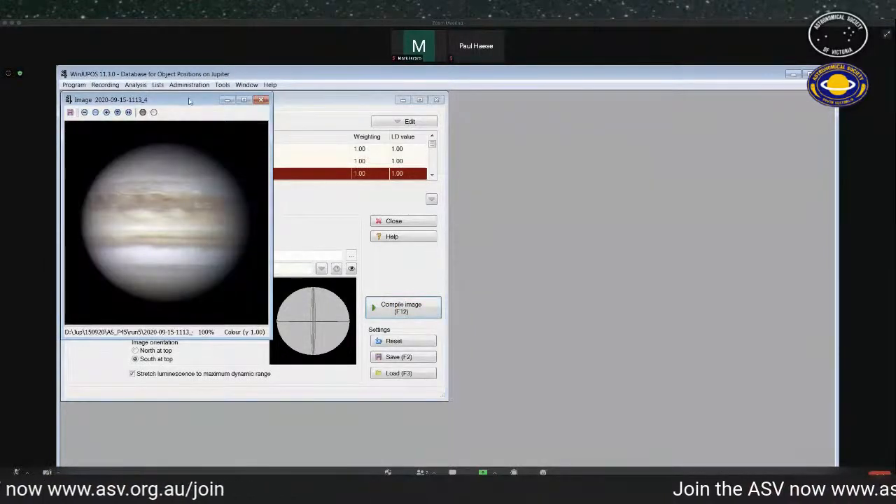
left_click_drag(189, 101, 384, 123)
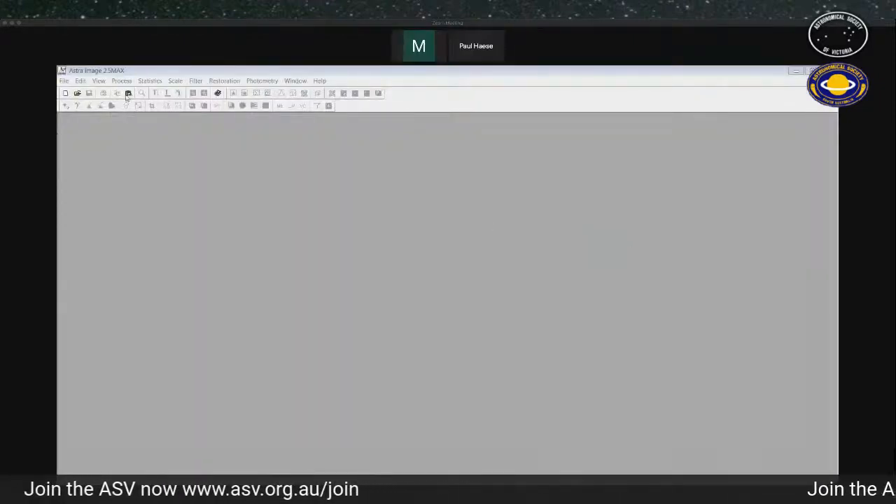
left_click(136, 71)
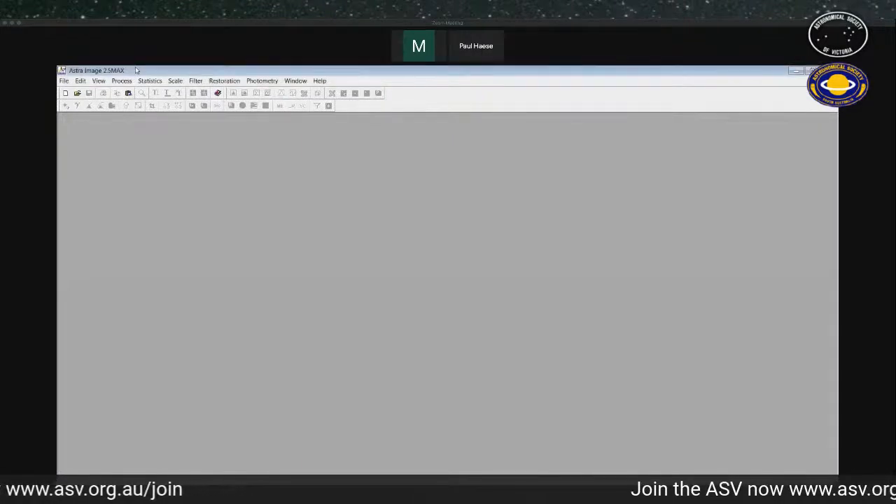
left_click(77, 93)
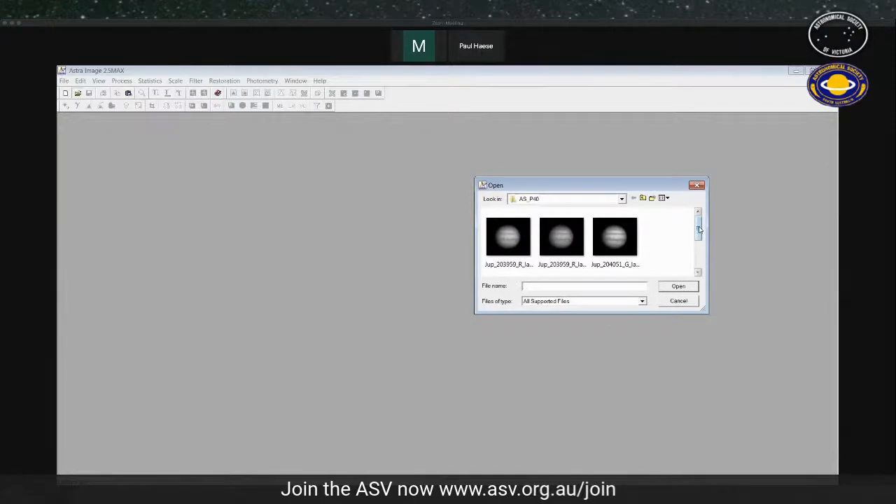
left_click_drag(699, 230, 699, 236)
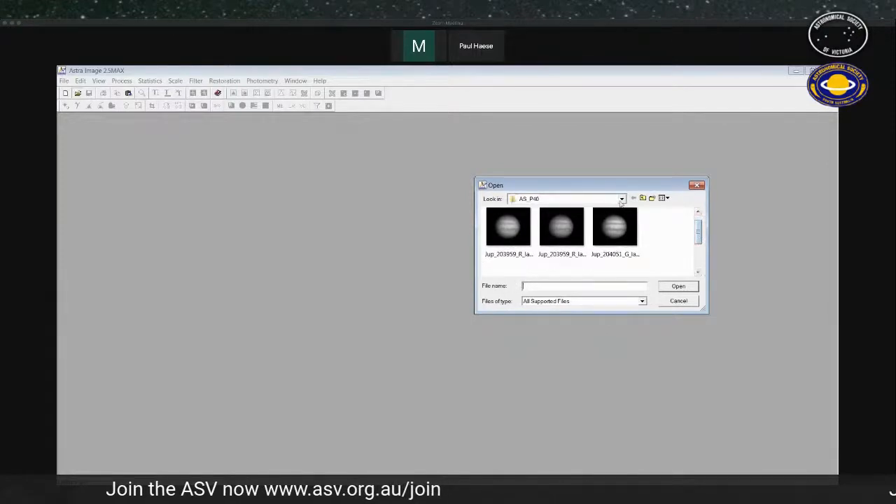
left_click(621, 199)
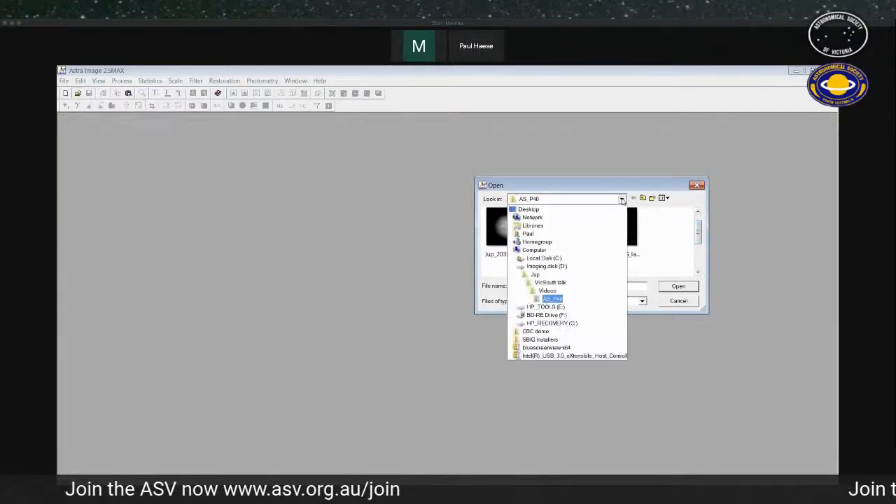
left_click(585, 276)
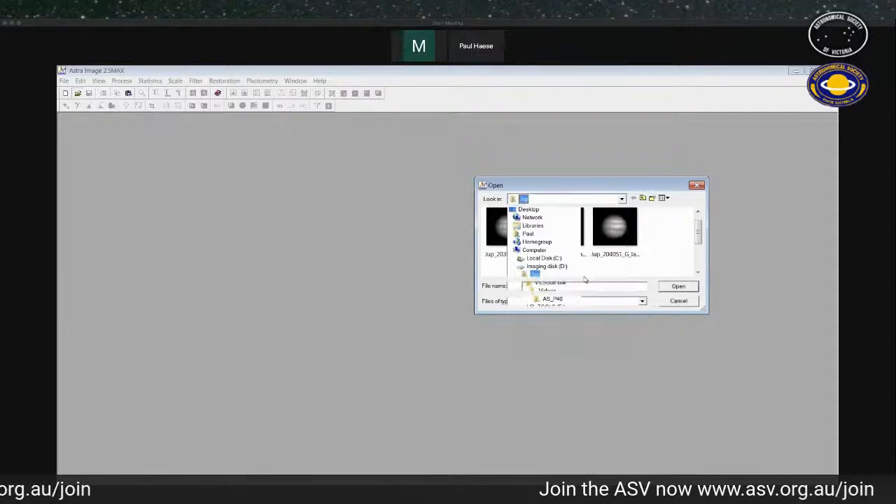
double_click(505, 235)
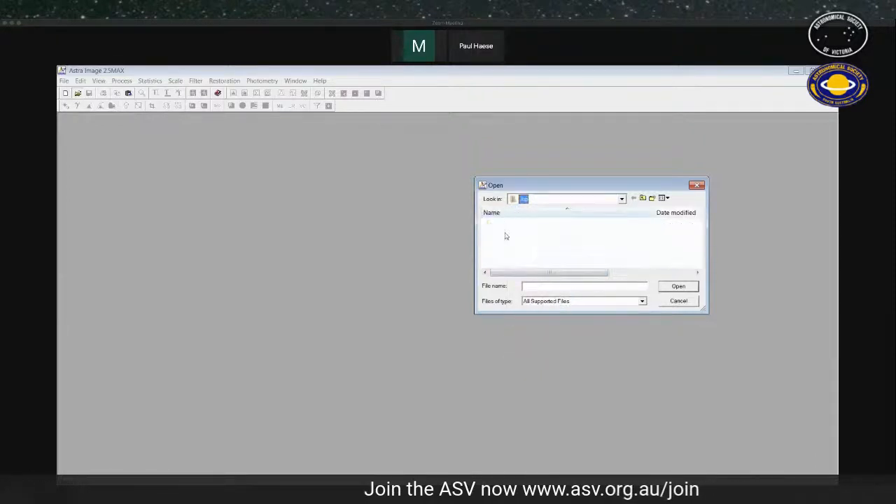
double_click(504, 223)
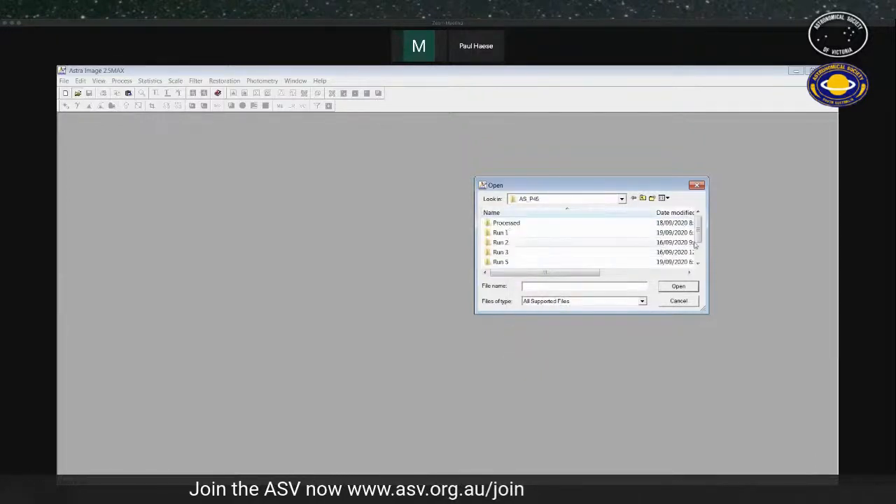
double_click(524, 252)
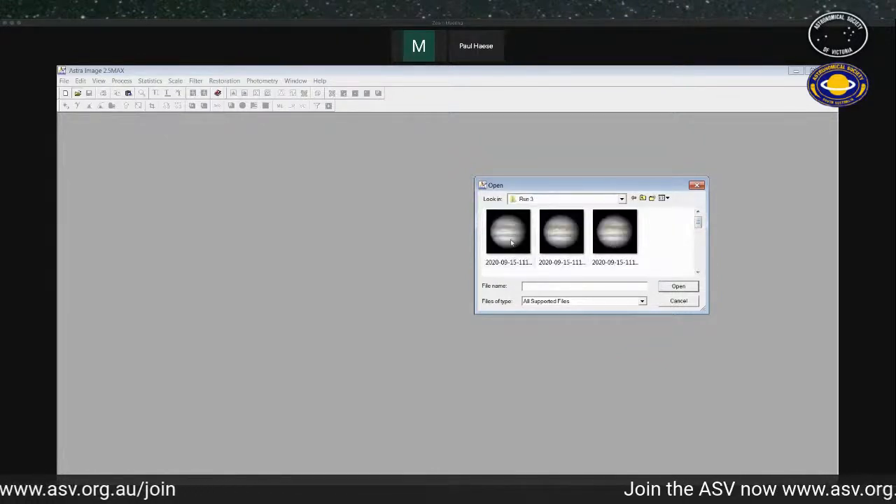
left_click(511, 242)
left_click(677, 287)
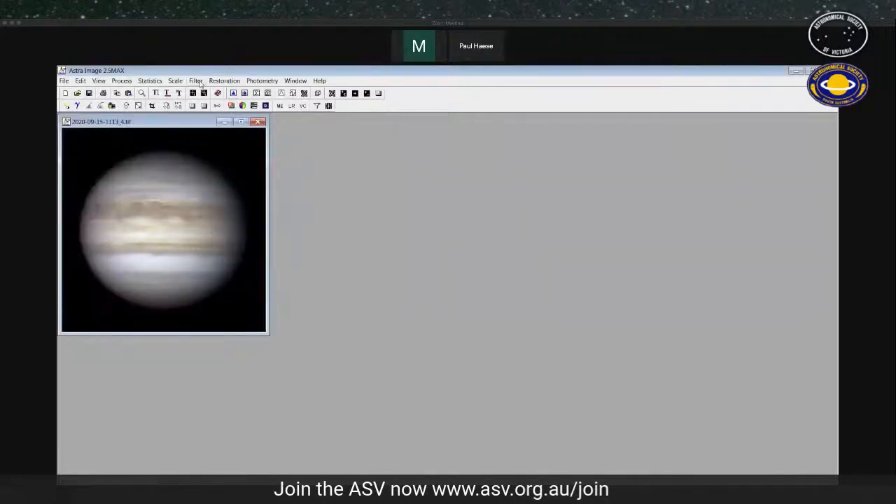
- Try an Unsharp Mask with minimum blurring strength and power 1.4 on the Jupiter image
left_click(197, 81)
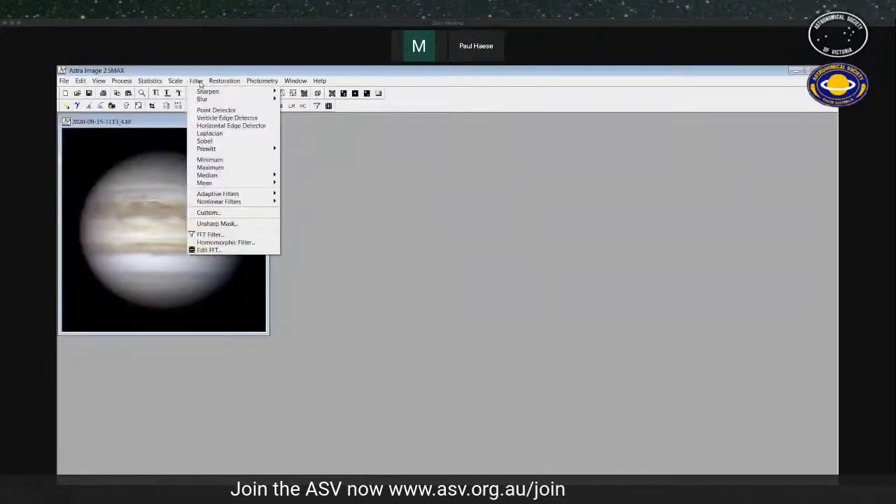
left_click(226, 225)
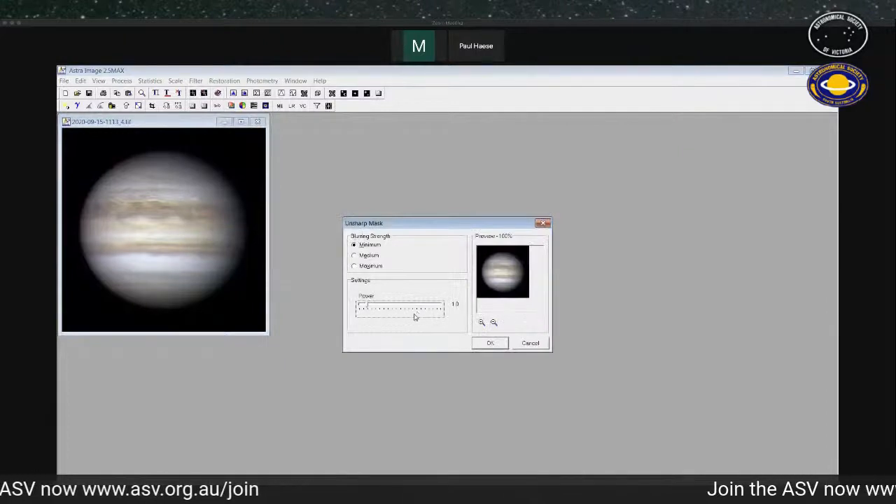
left_click(490, 343)
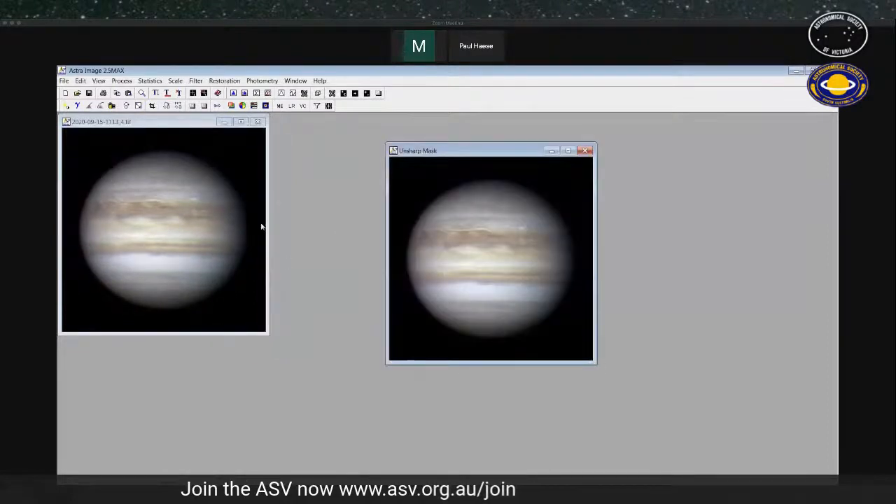
left_click(176, 121)
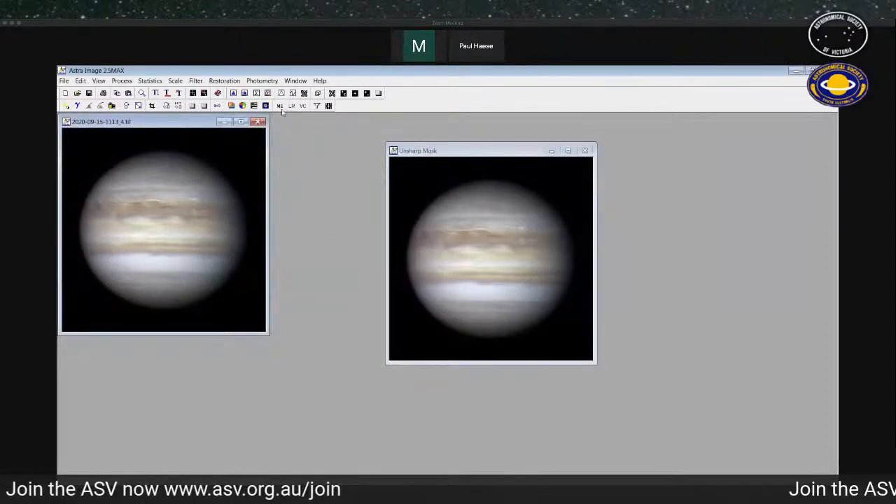
left_click(176, 81)
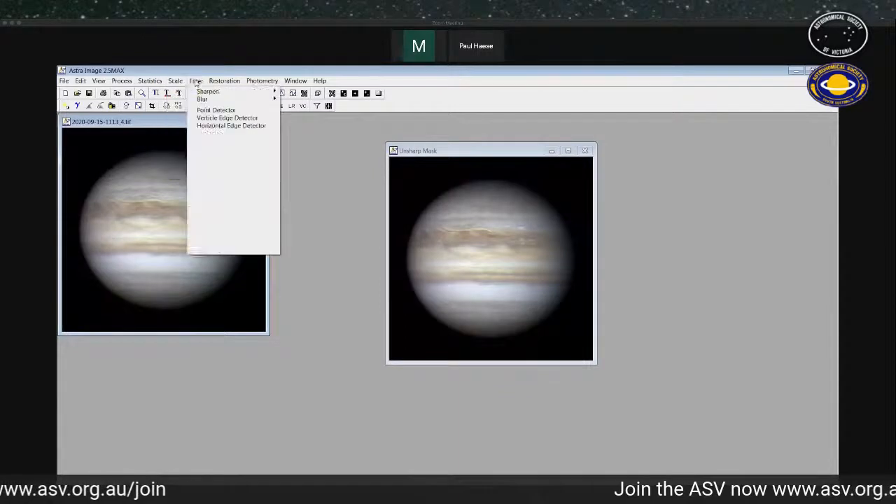
left_click(238, 223)
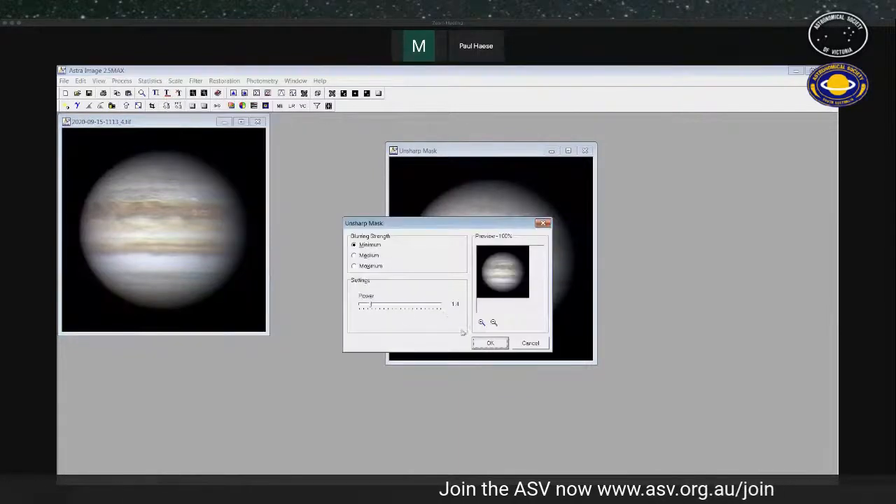
left_click_drag(372, 305, 379, 310)
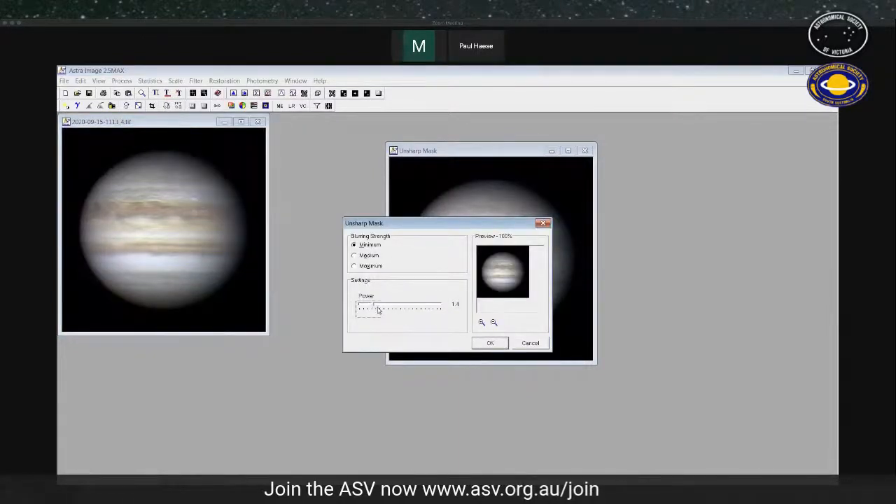
left_click(488, 343)
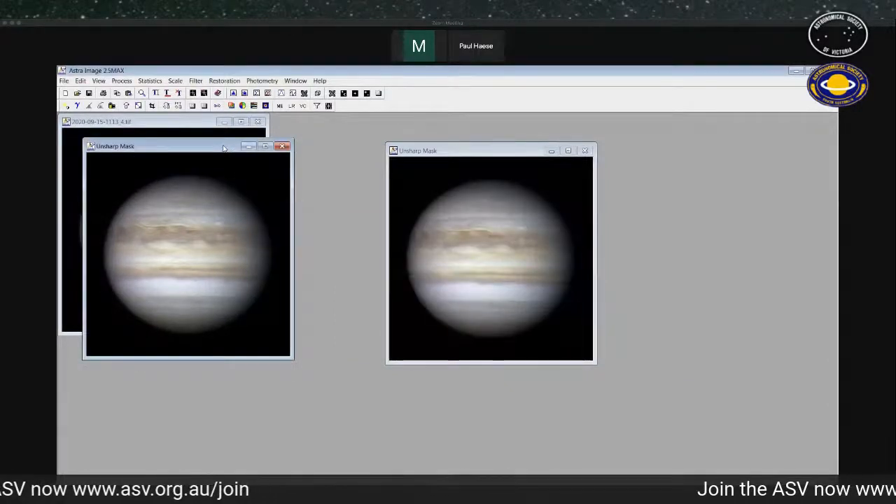
left_click_drag(224, 148, 298, 150)
left_click(585, 151)
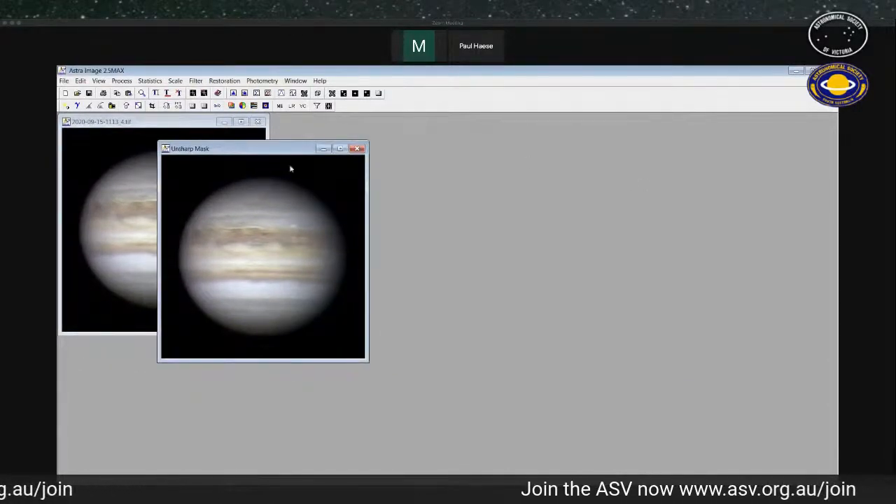
- Place the original and the sharpened Jupiter images side by side to compare their detail
left_click_drag(272, 149, 442, 138)
left_click(126, 81)
mouse_move(131, 91)
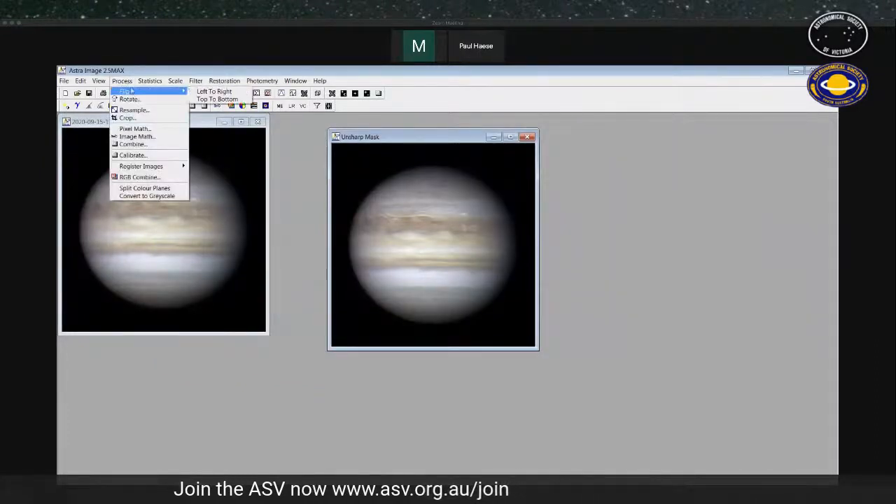
left_click(282, 205)
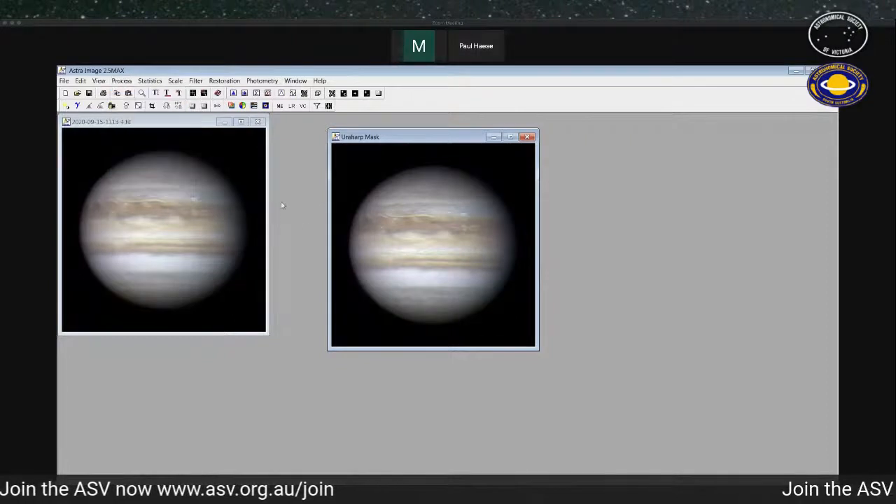
left_click_drag(166, 127, 203, 140)
left_click(413, 138)
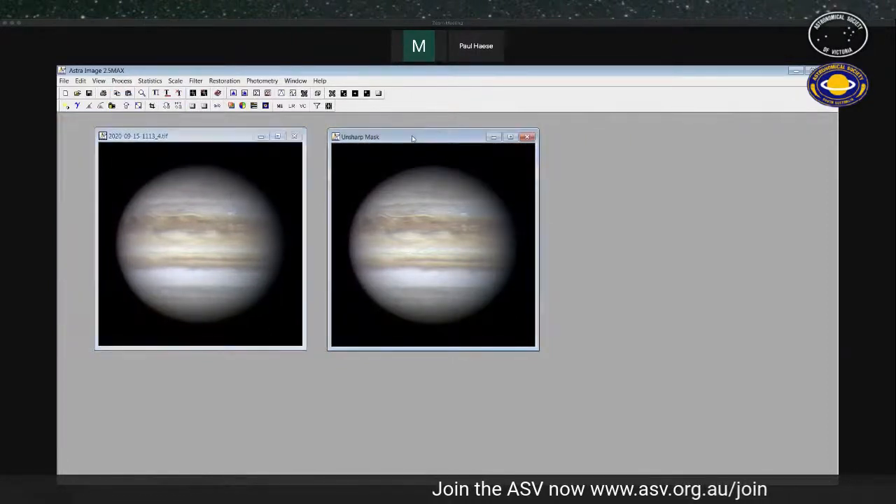
left_click_drag(412, 138, 408, 137)
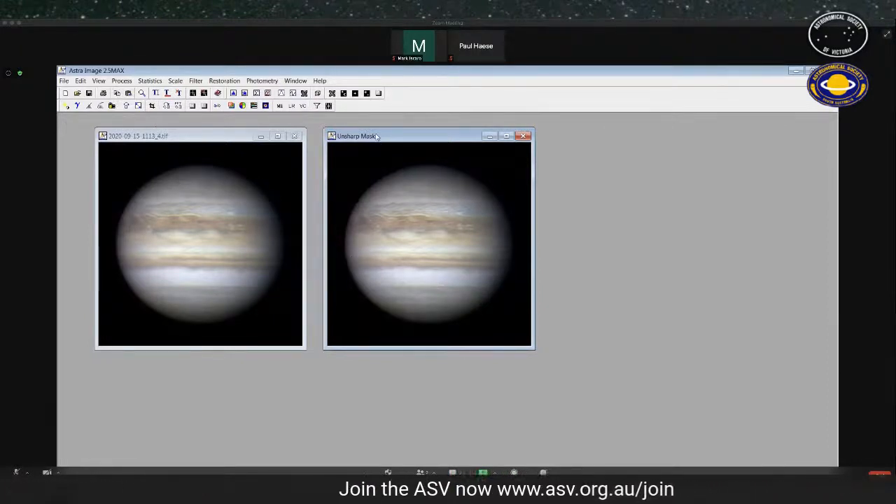
- Resample the sharpened Jupiter image to a width of 600 with the aspect ratio preserved
left_click(121, 81)
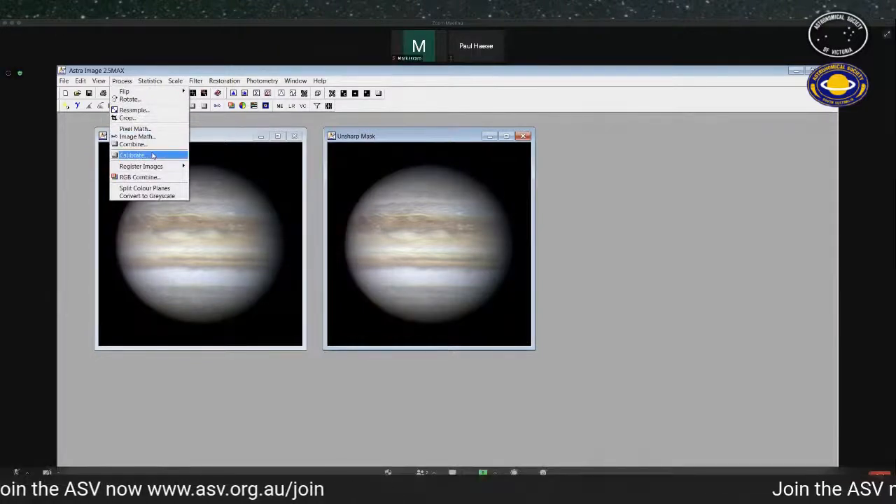
left_click(133, 110)
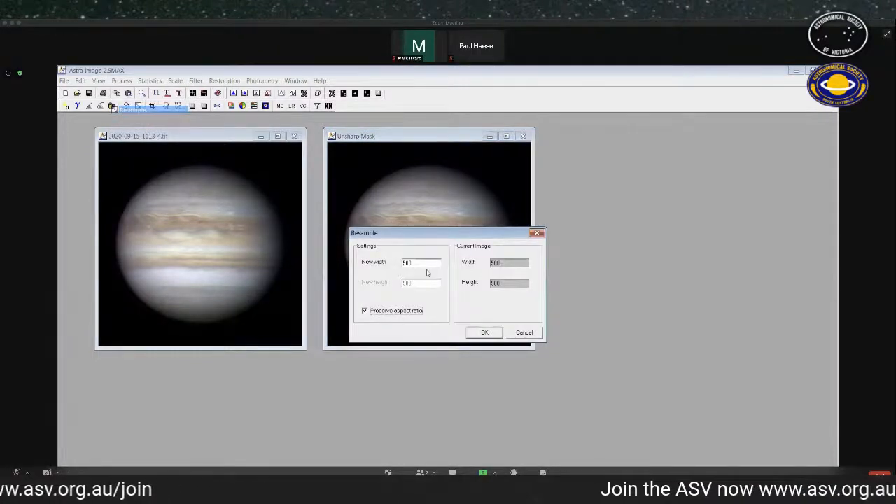
left_click_drag(407, 265, 390, 266)
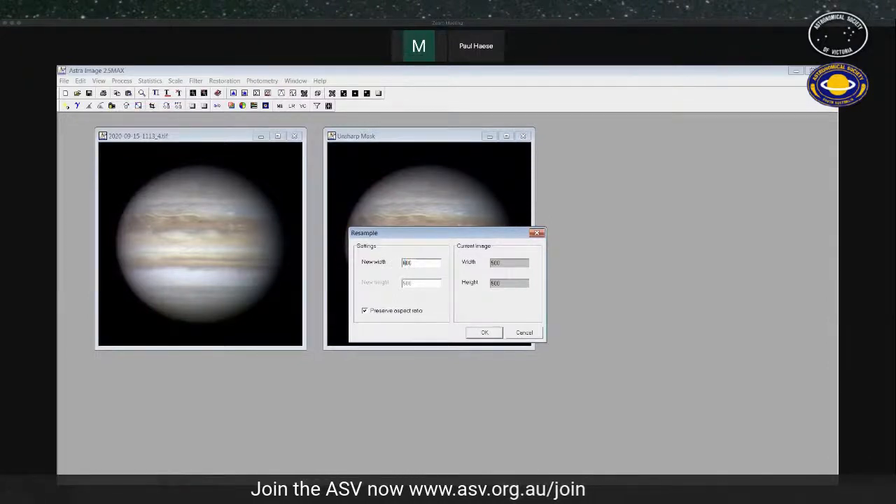
left_click(494, 336)
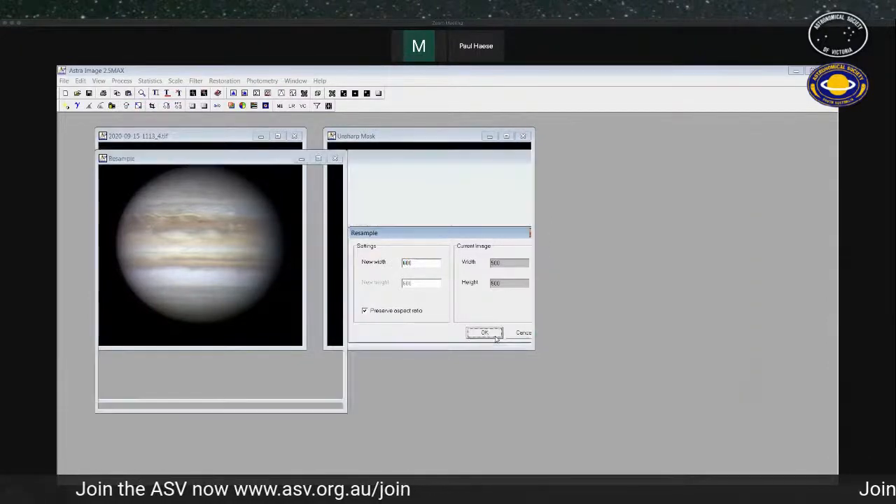
- Arrange the resampled image and the smaller sharpened image so they sit next to each other without overlapping
left_click_drag(276, 160, 279, 159)
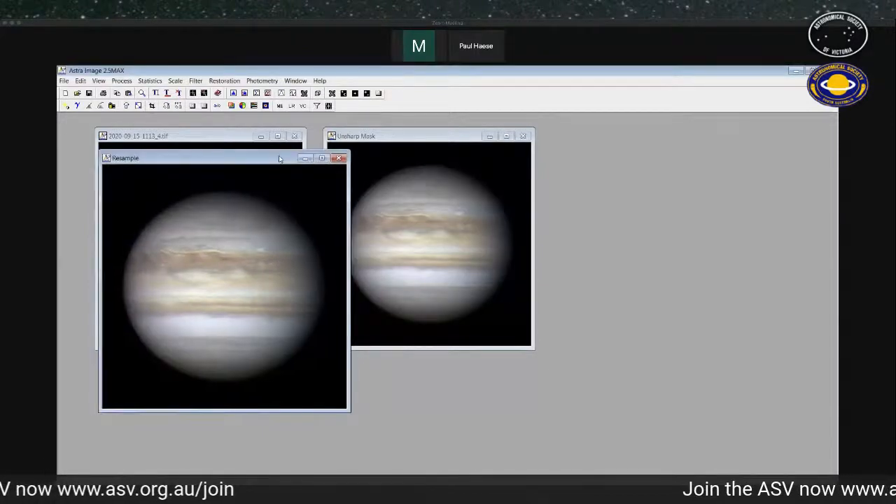
left_click_drag(450, 135, 575, 142)
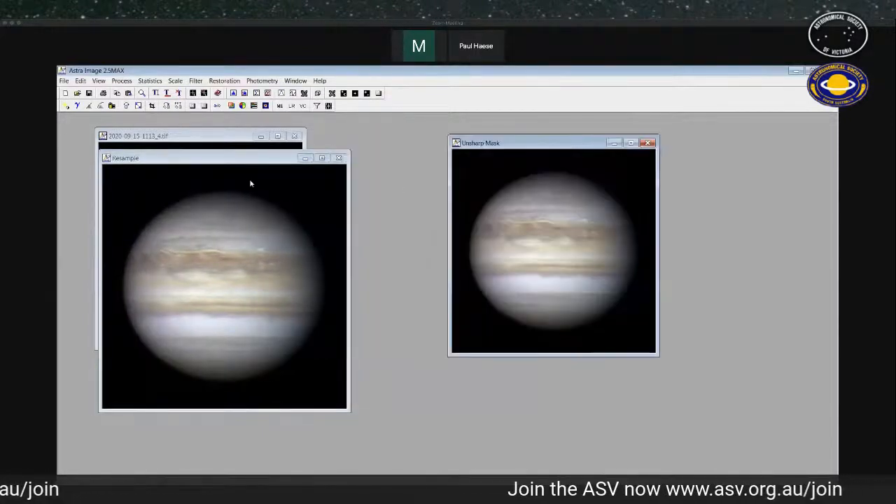
left_click(253, 159)
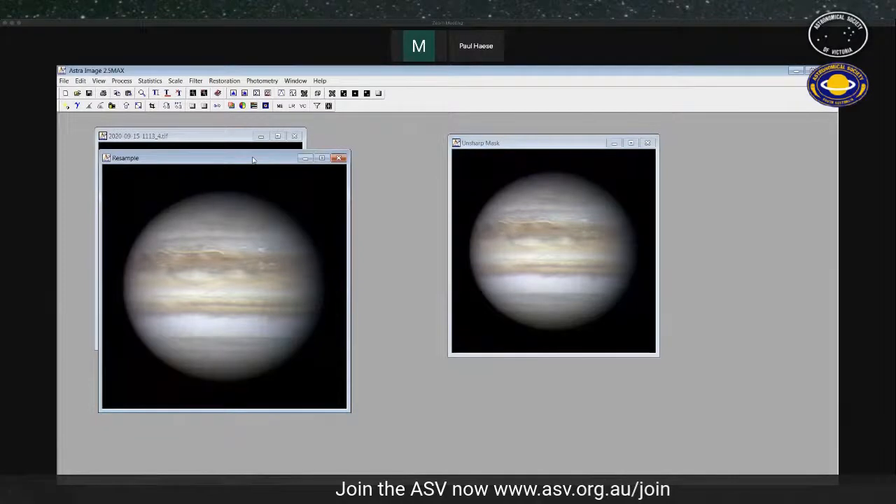
left_click_drag(253, 160, 331, 132)
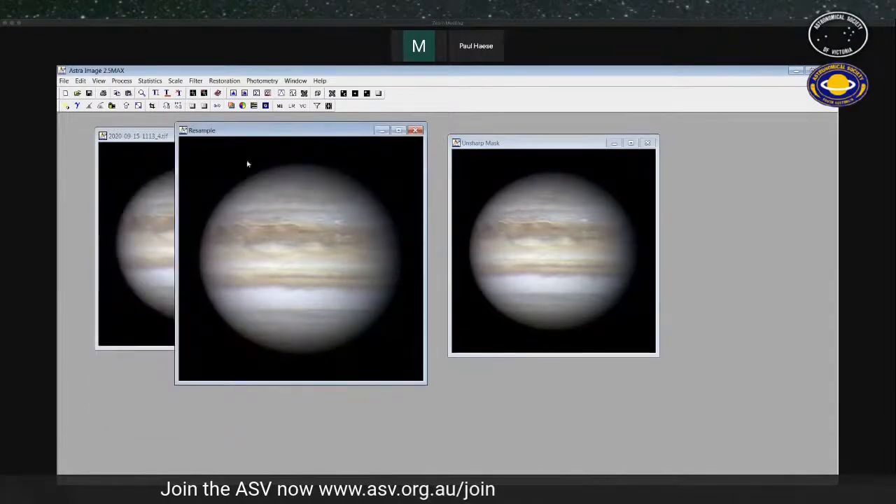
- Apply an Unsharp Mask with minimum blurring strength and power about 1.6 to the resampled Jupiter image
left_click(197, 81)
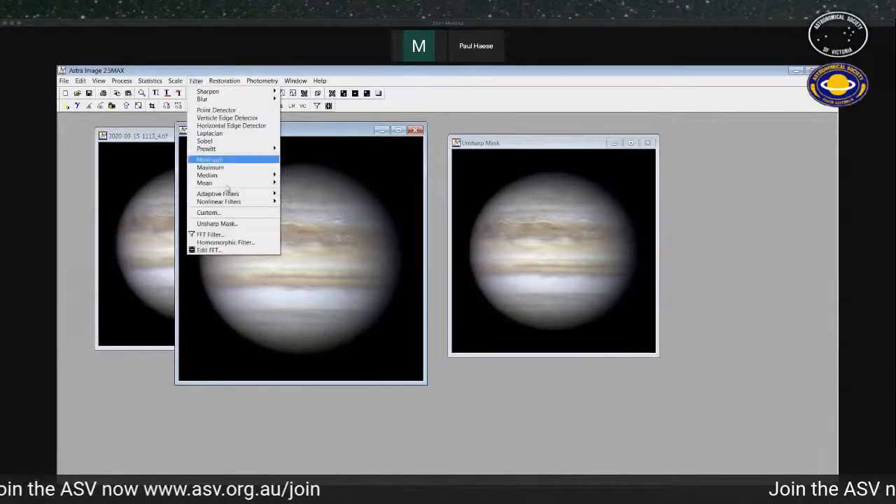
left_click(230, 224)
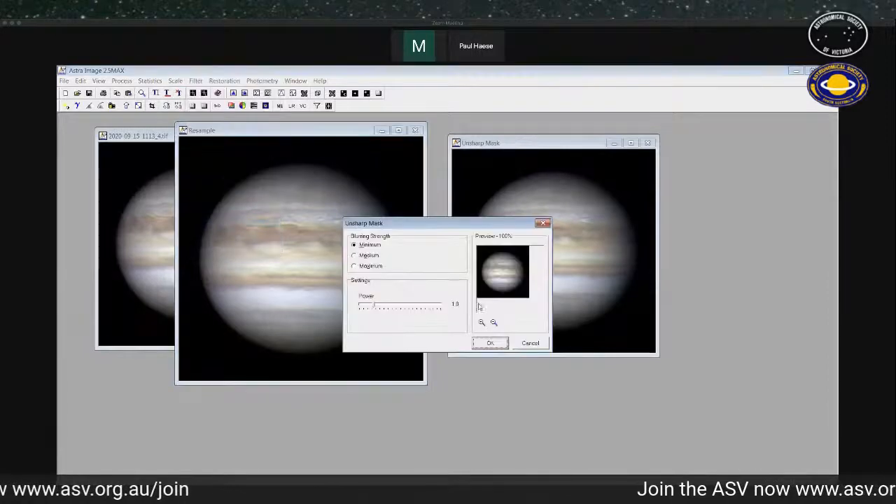
left_click(373, 309)
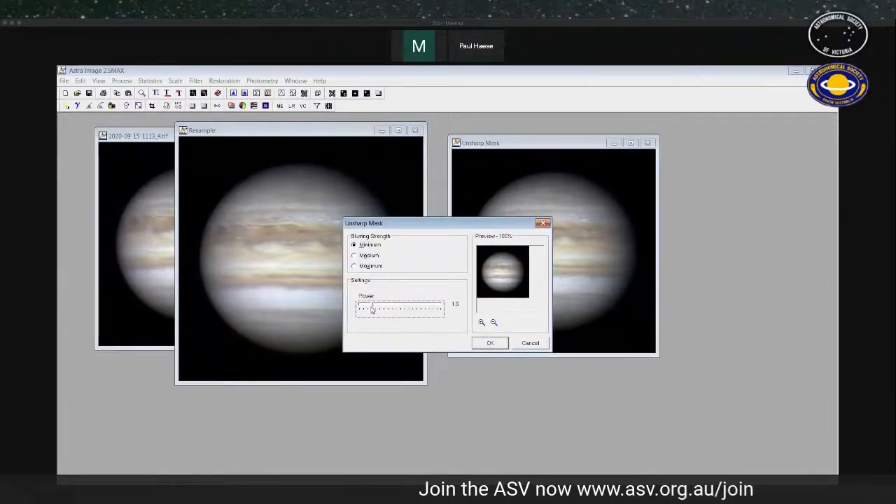
left_click(489, 343)
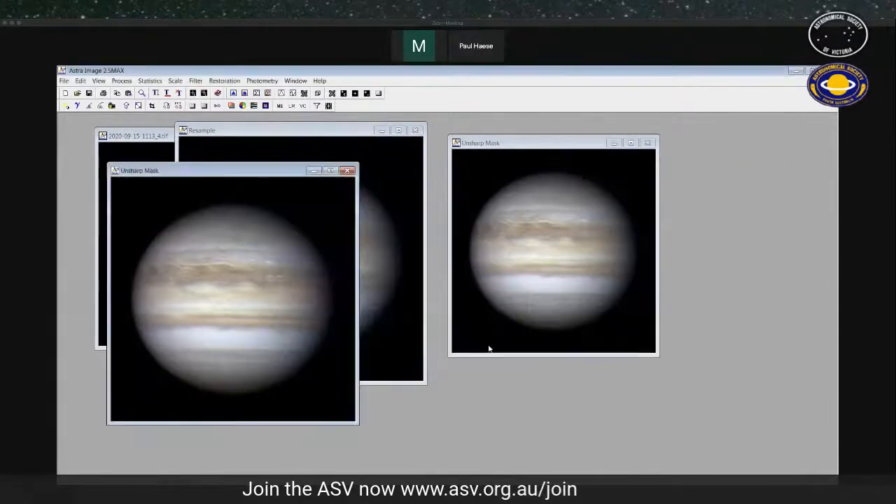
left_click_drag(268, 176, 275, 149)
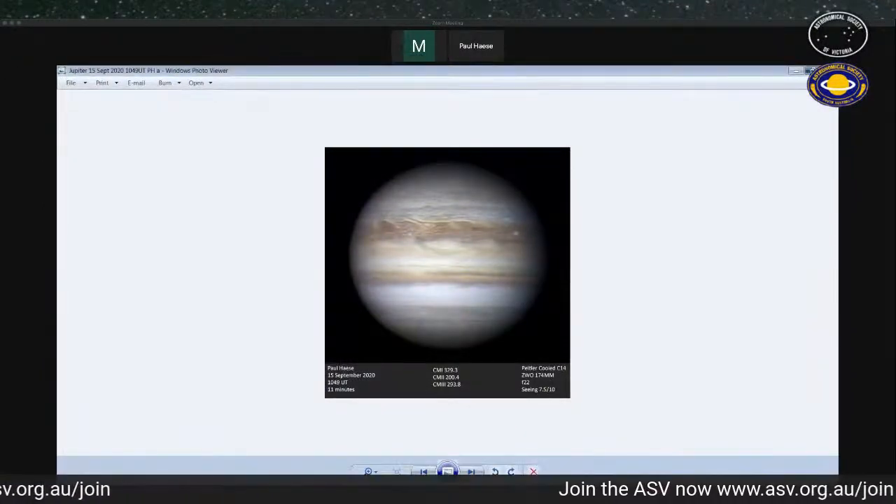
- Restore the Windows Photo Viewer window showing Jupiter 15 Sept 2020 1049UT PH a to a smaller size
left_click(810, 71)
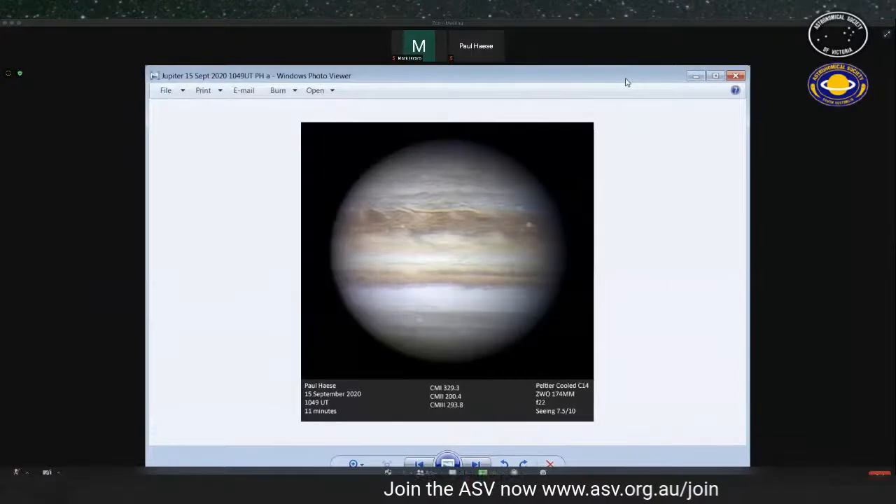